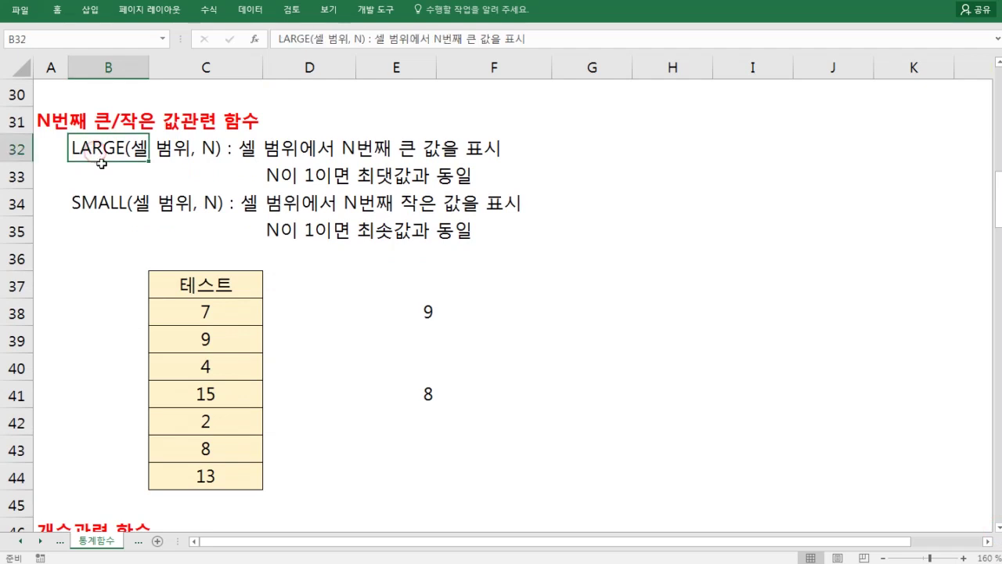
- Examine the LARGE formula in E38 and the SMALL formula in E41 against their syntax descriptions
click(104, 208)
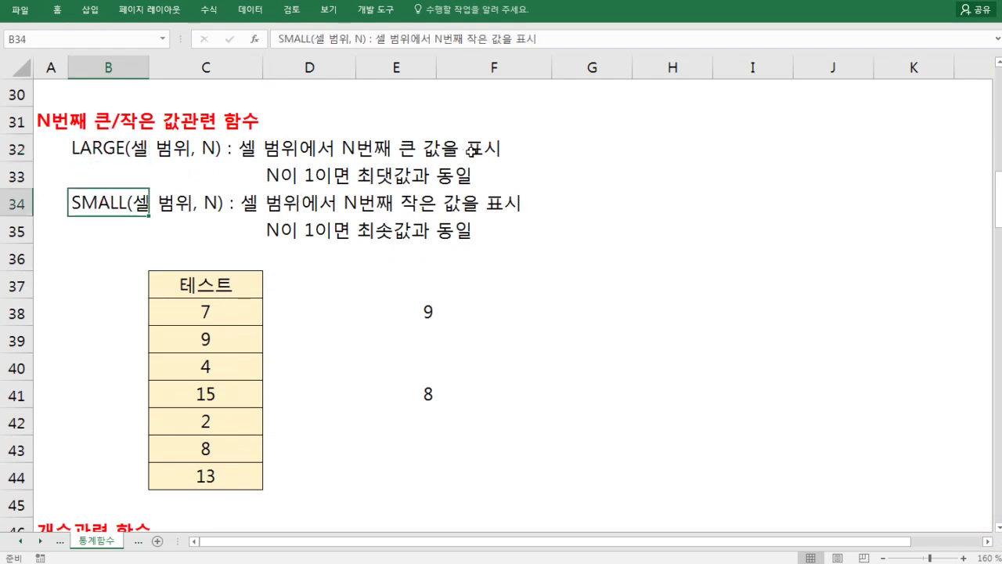
click(419, 310)
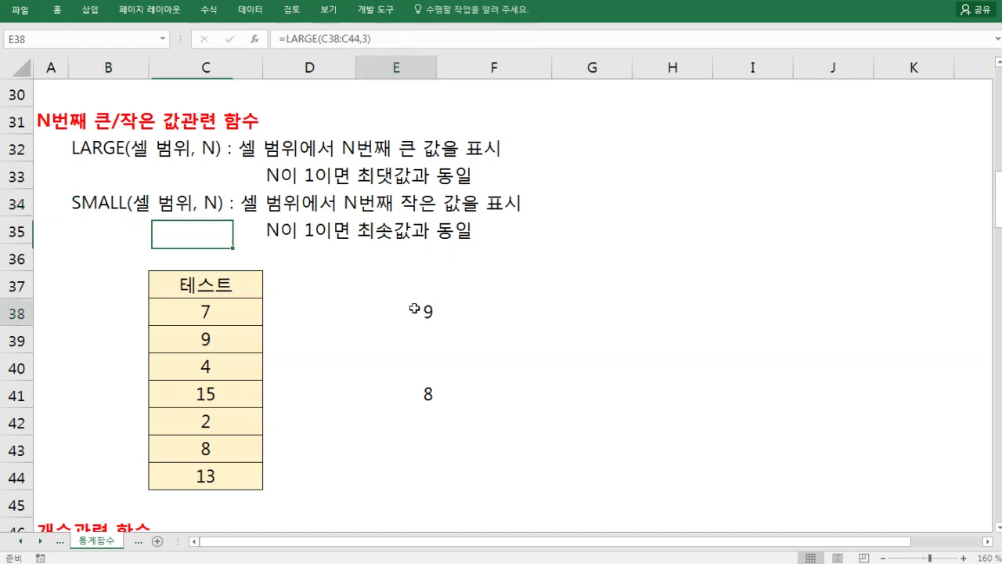
double_click(417, 307)
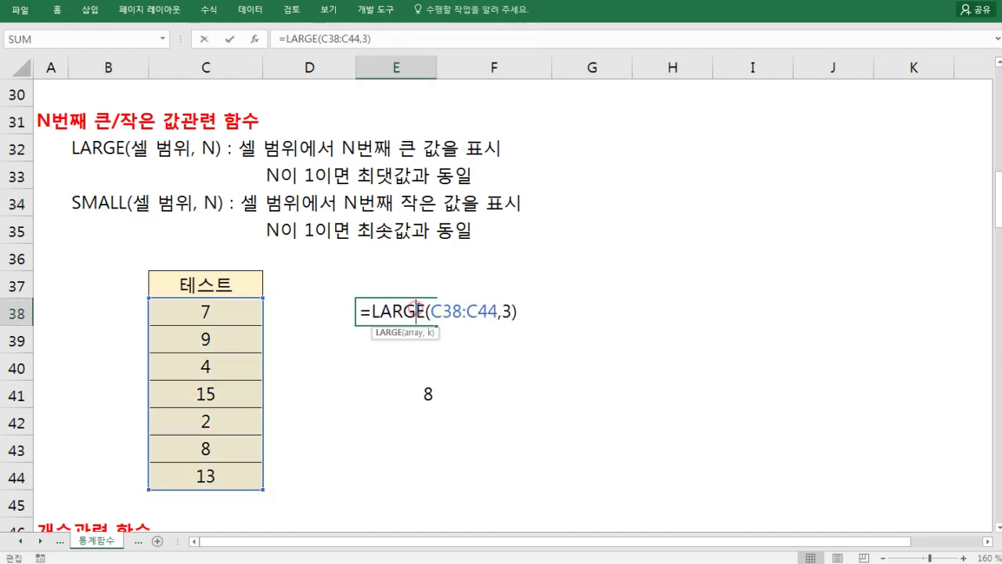
click(504, 311)
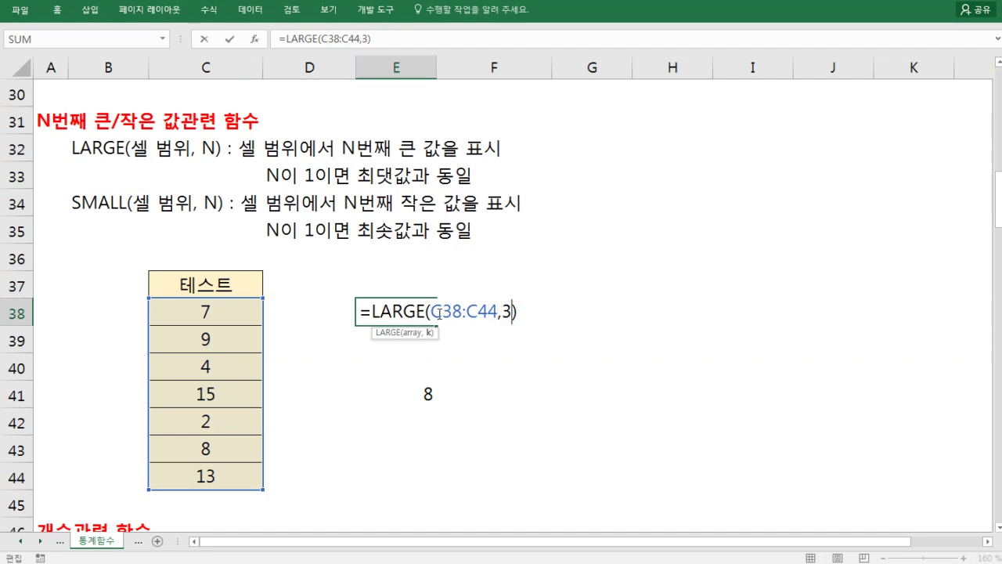
drag(432, 312, 505, 311)
click(505, 311)
key(ctrl+Return)
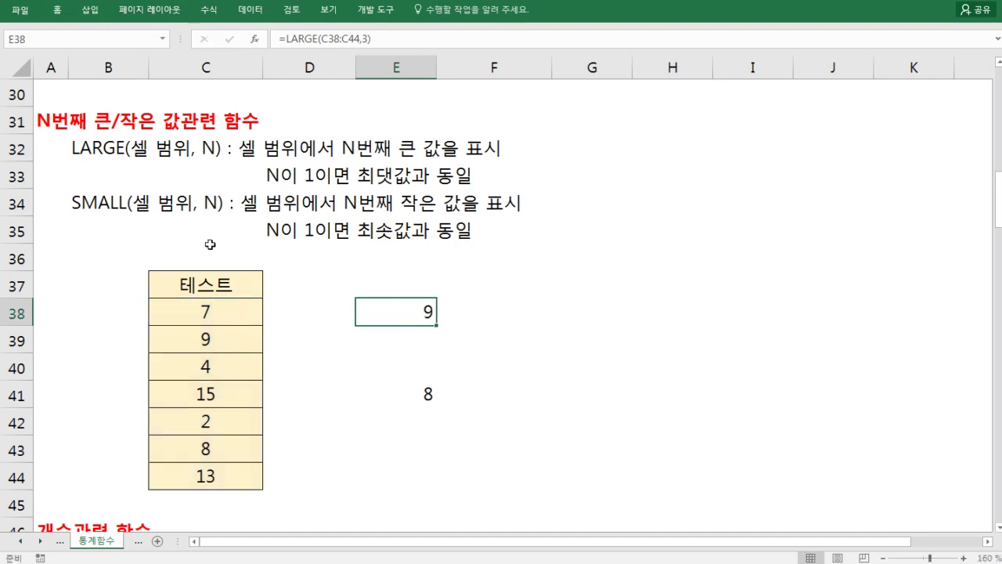
click(98, 207)
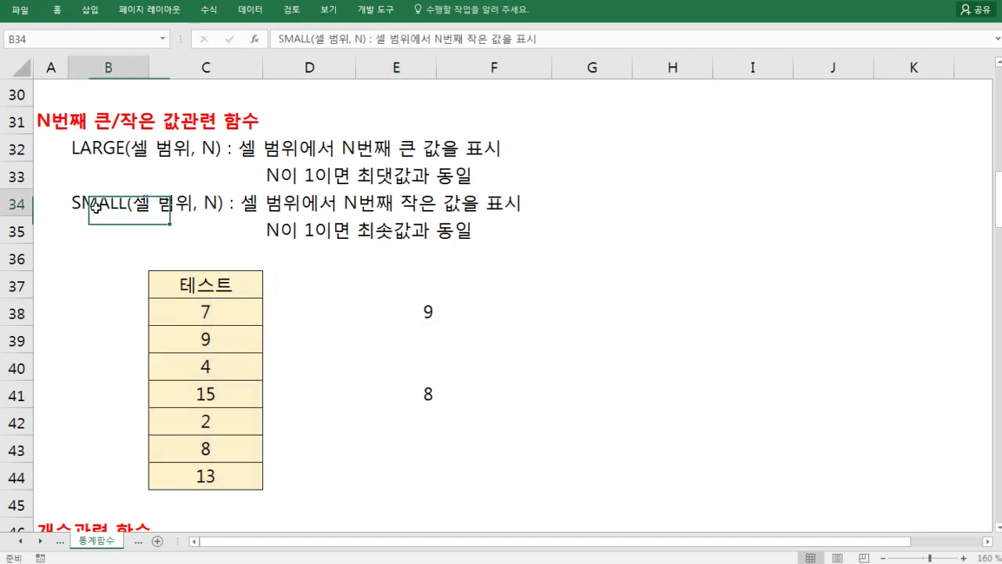
double_click(398, 389)
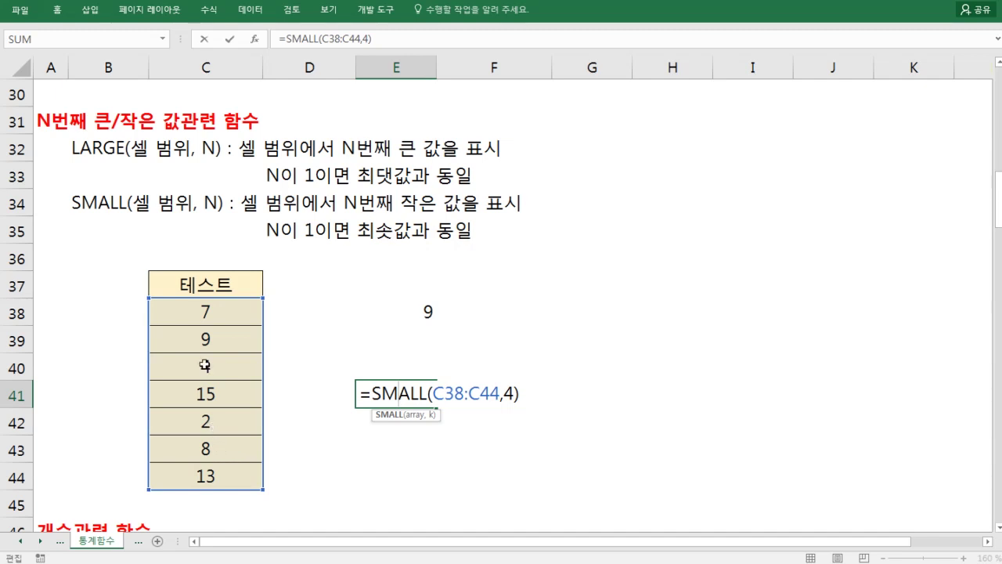
key(ctrl+Return)
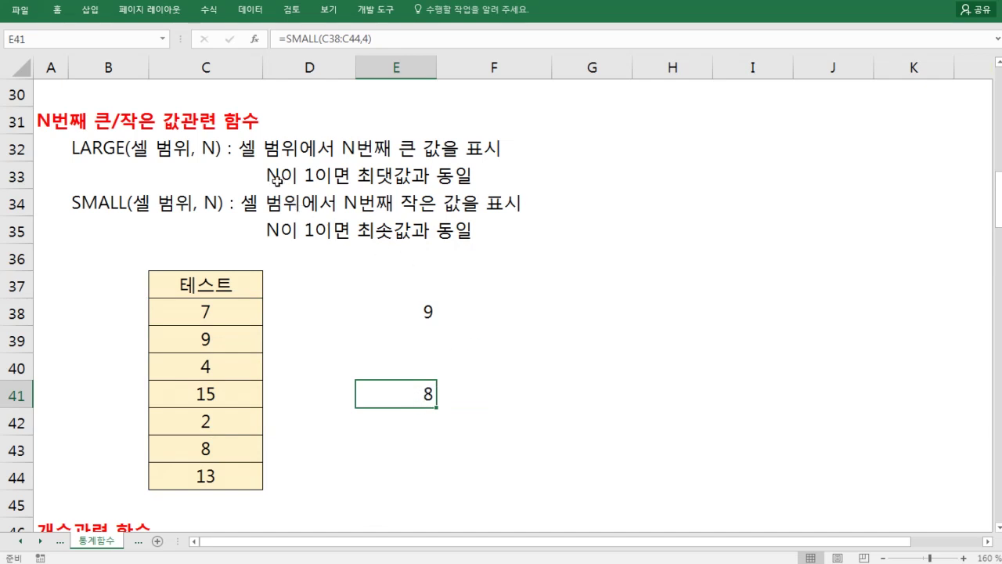
- Enter =LARGE(C38:C44, 1) in G38 to get the largest value of the 테스트 column, and check the formula
click(278, 179)
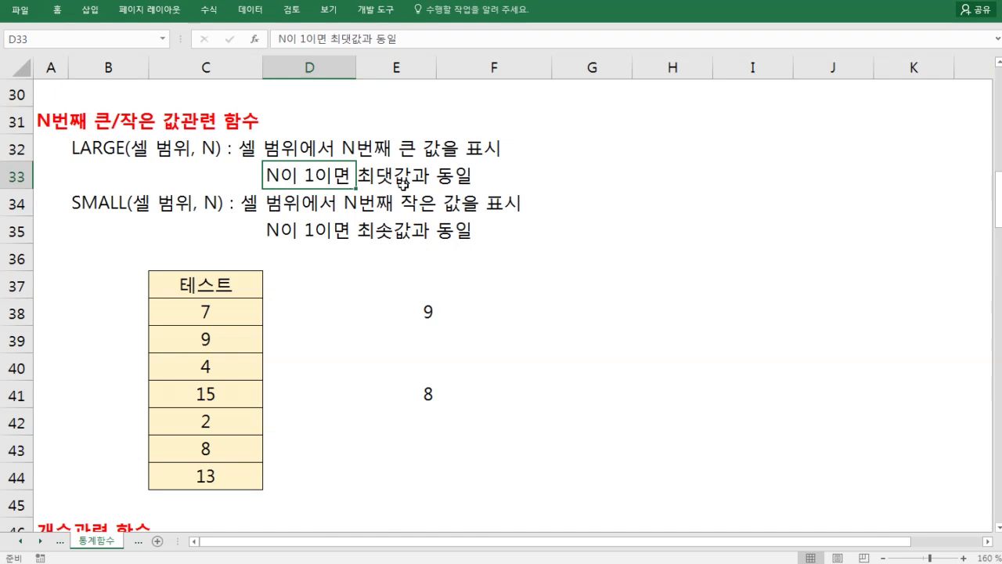
click(539, 314)
click(574, 304)
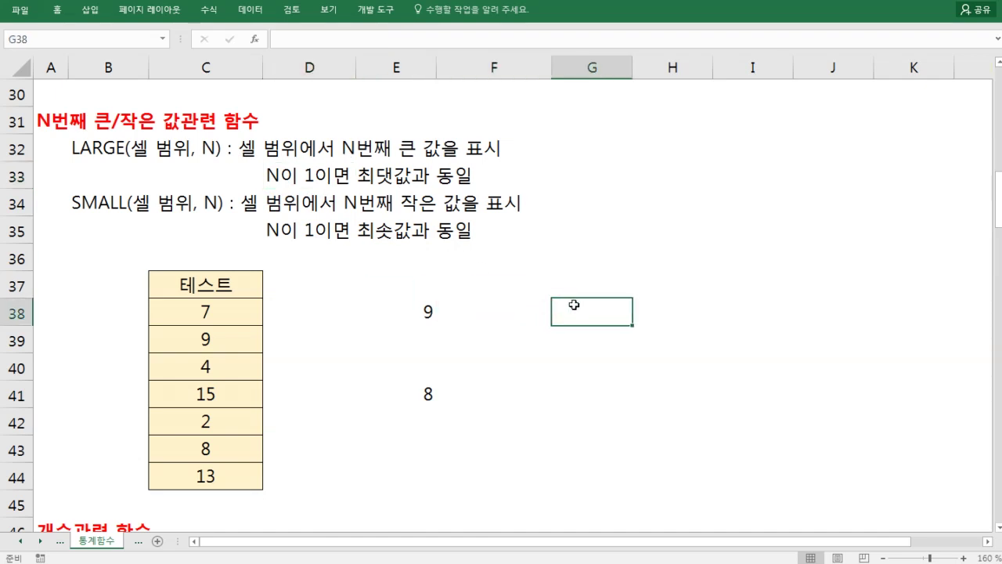
text(=)
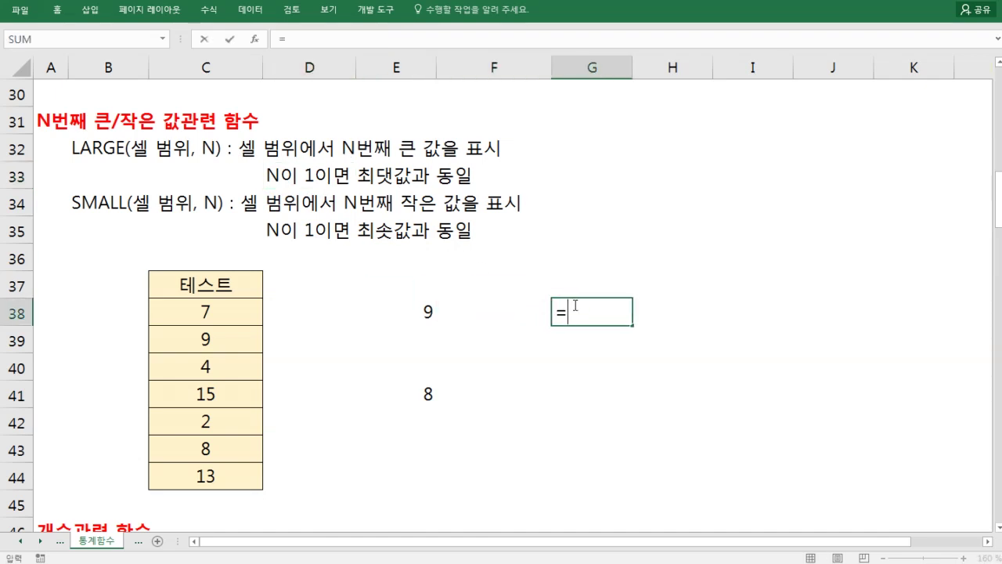
text(la)
key(Tab)
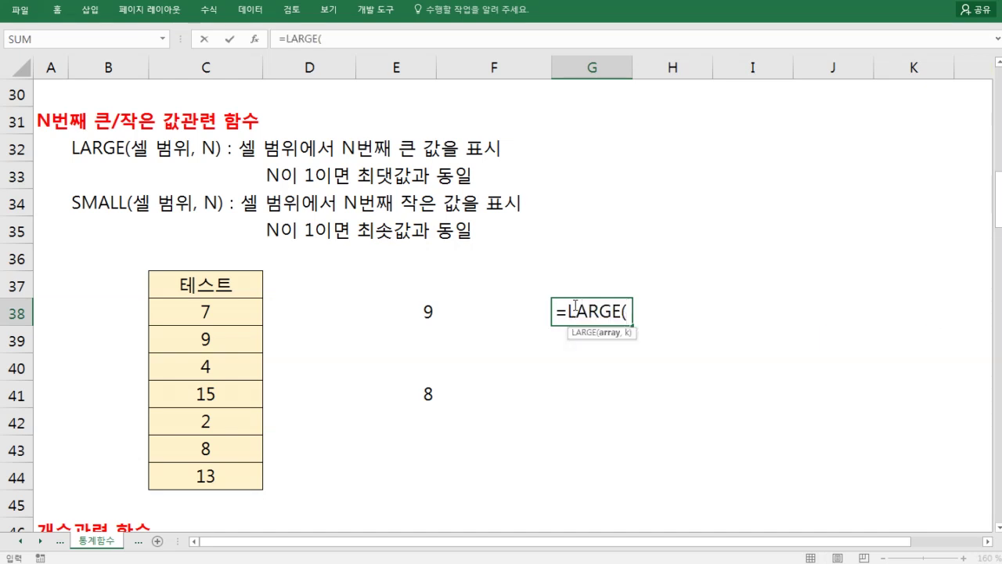
drag(235, 327, 225, 466)
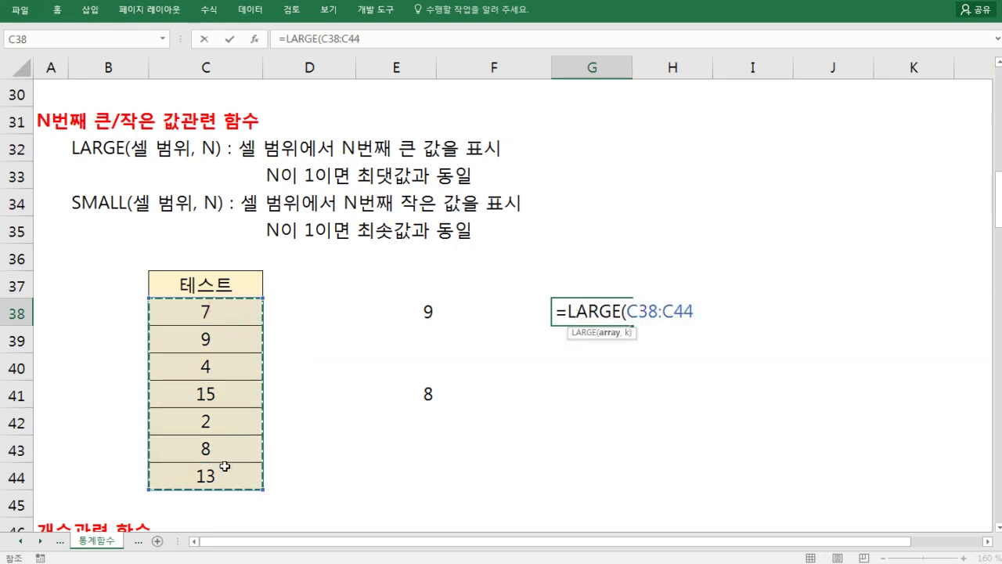
text(, 1)
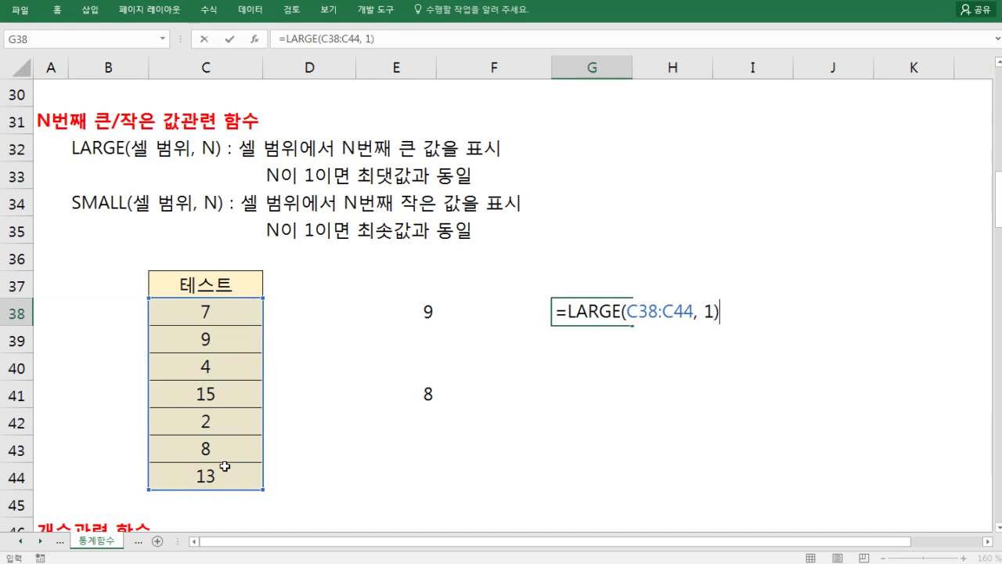
text())
key(Return)
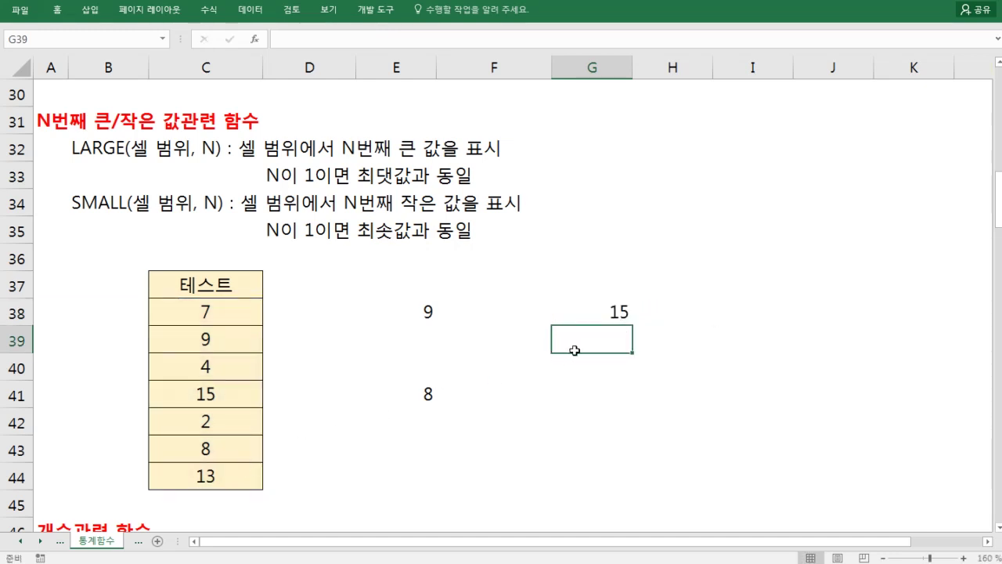
double_click(602, 318)
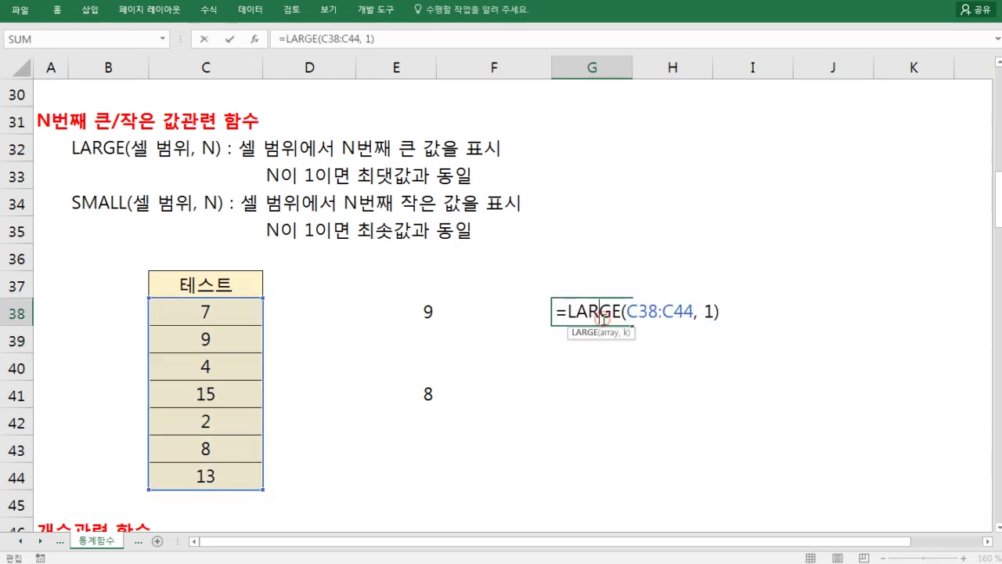
key(Escape)
- Enter =SMALL(C38:C44,1) in G41 to get the smallest value of the 테스트 column
click(597, 392)
text(=)
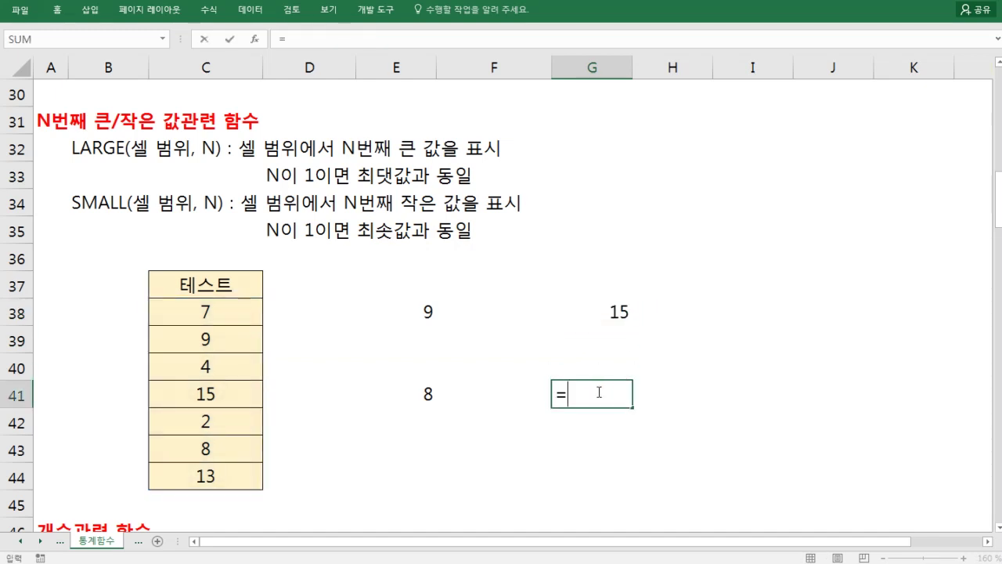
text(sma)
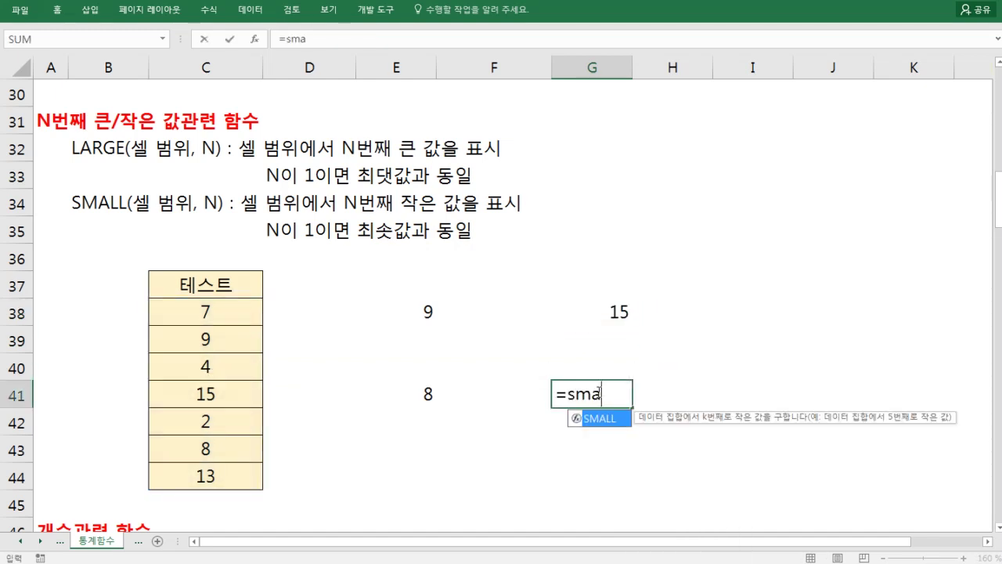
key(Tab)
drag(253, 322, 233, 475)
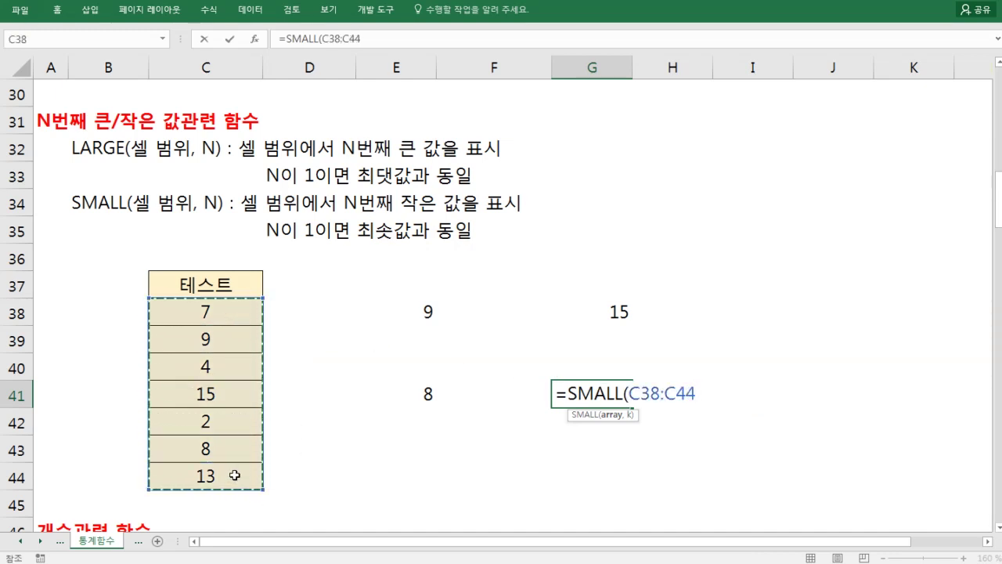
text(,1)
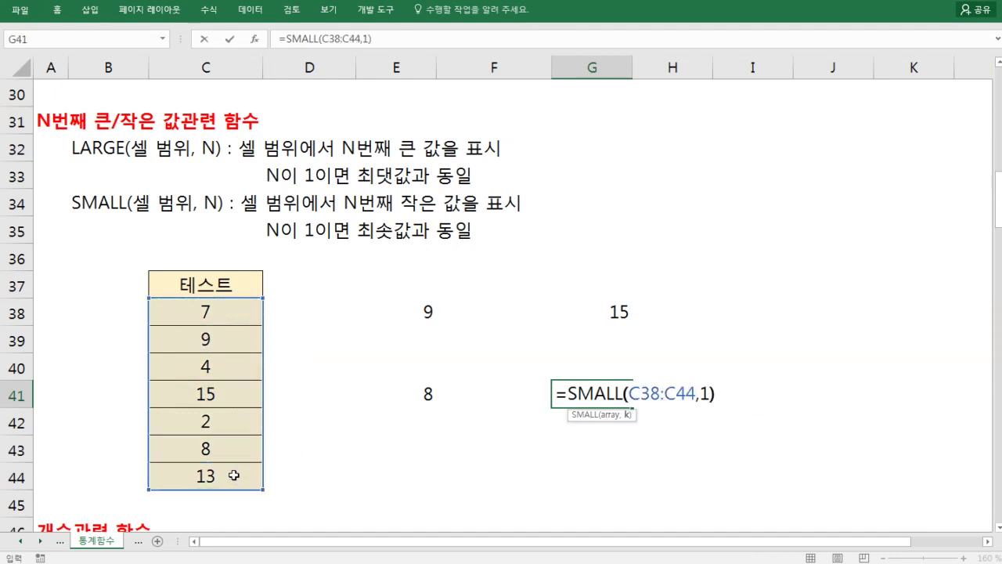
key(ctrl+Return)
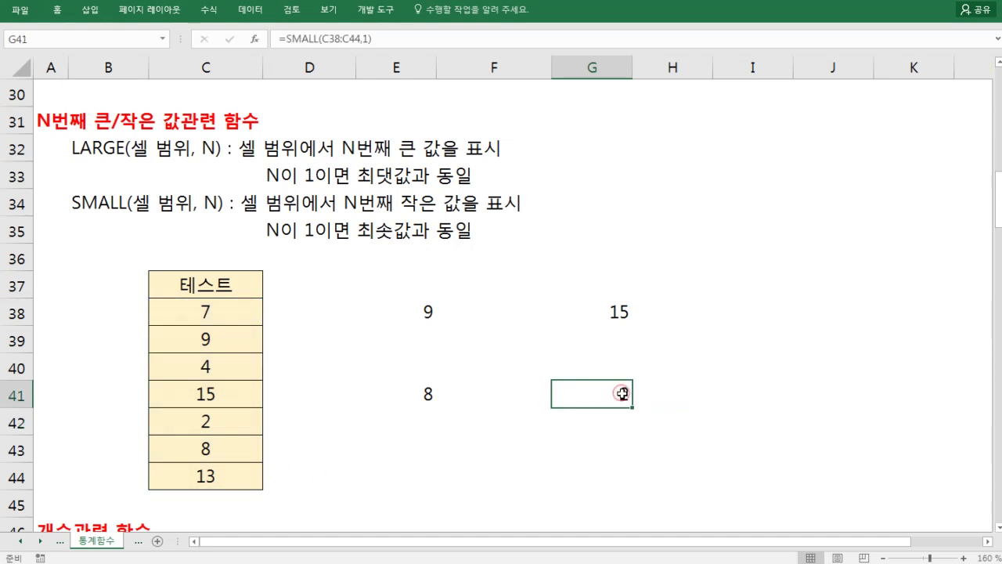
- Review the results in G38 and G41 and the LARGE and SMALL descriptions, including the notes for N equal to 1
drag(616, 316, 608, 385)
click(253, 184)
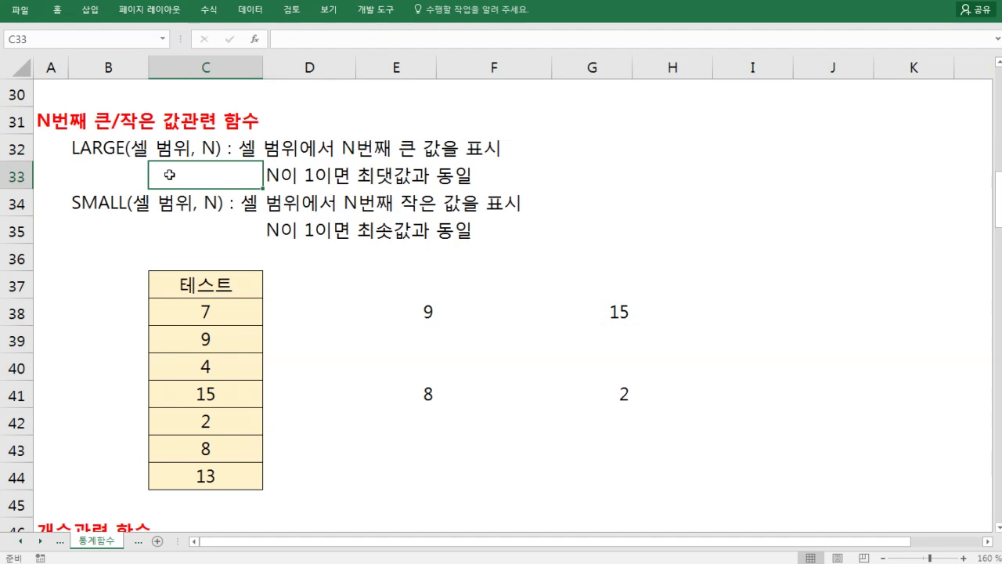
click(126, 175)
click(195, 179)
click(106, 202)
click(129, 157)
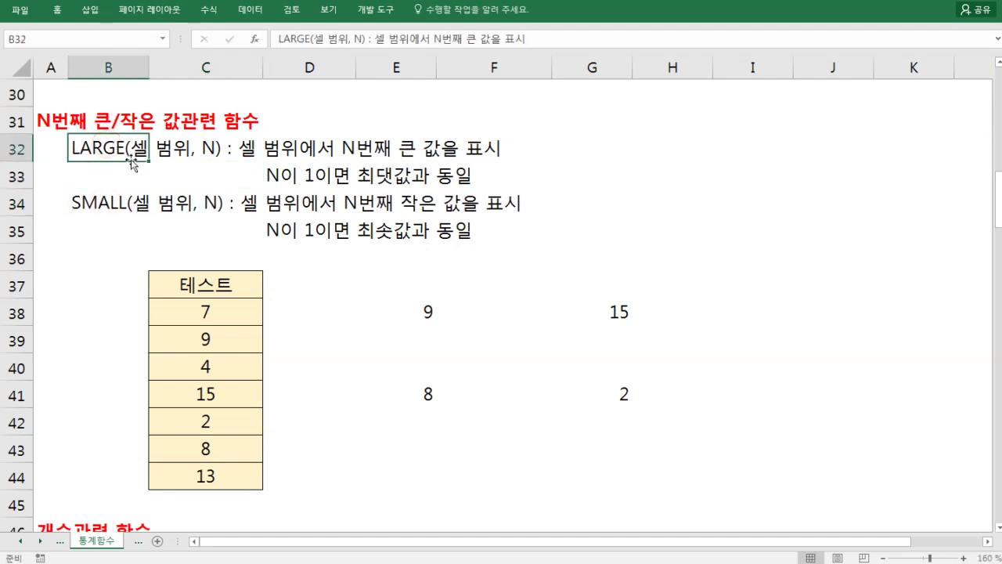
click(114, 209)
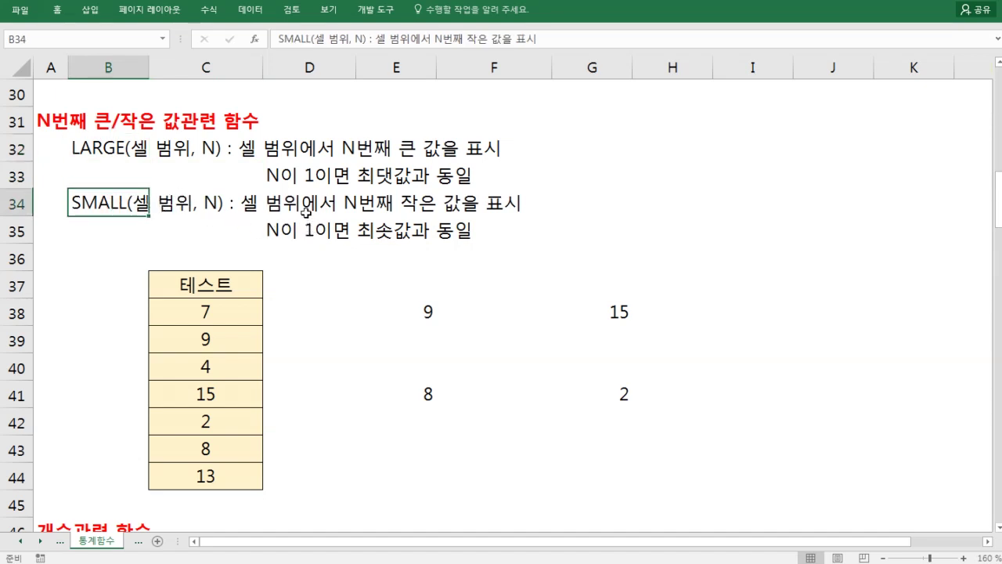
click(295, 184)
click(287, 227)
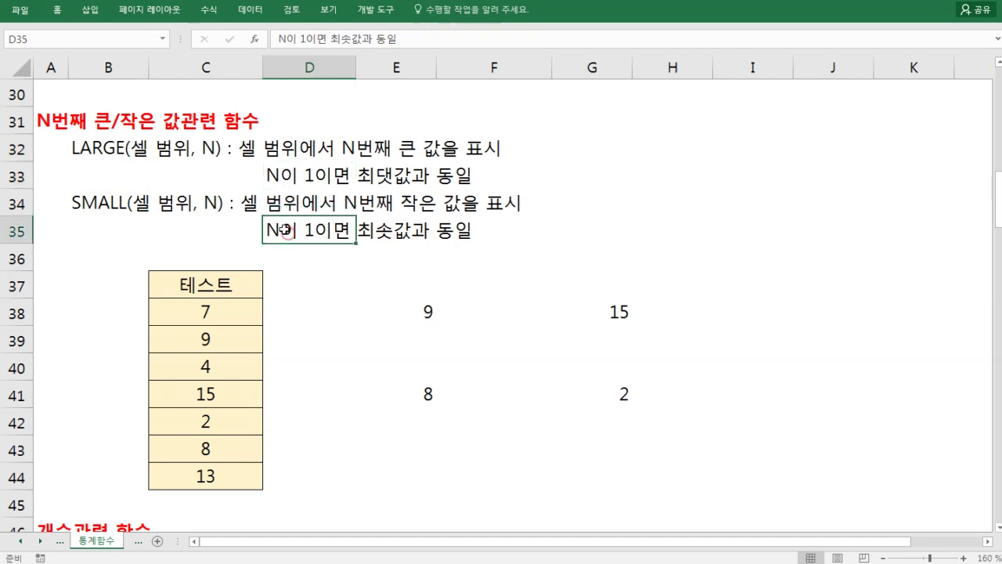
- In the 개수관련 함수 section, shrink the height of empty row 51 so the whole 테스트 table fits in view
scroll(129, 195, up, 1)
scroll(311, 207, up, 3)
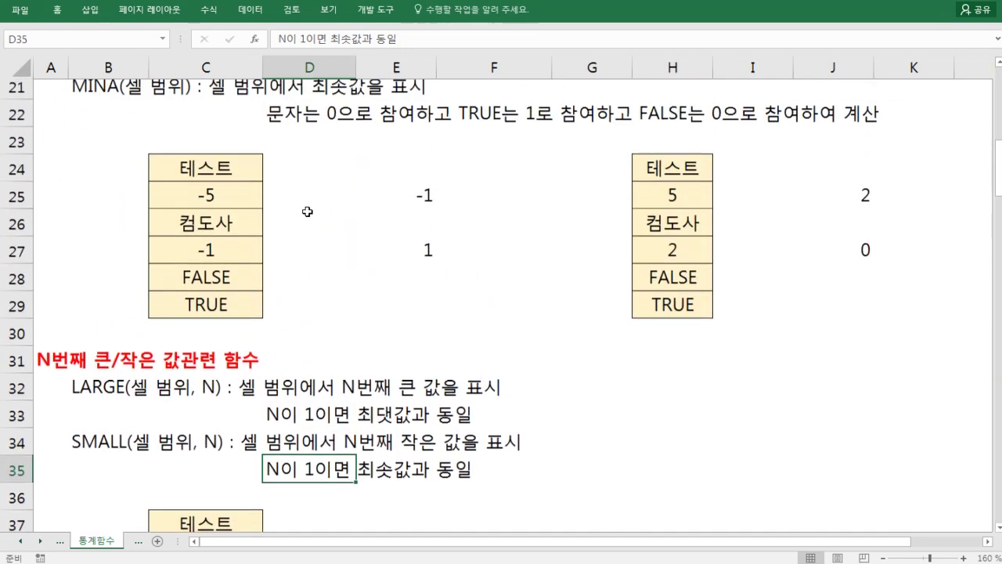
scroll(235, 219, down, 3)
scroll(261, 237, down, 6)
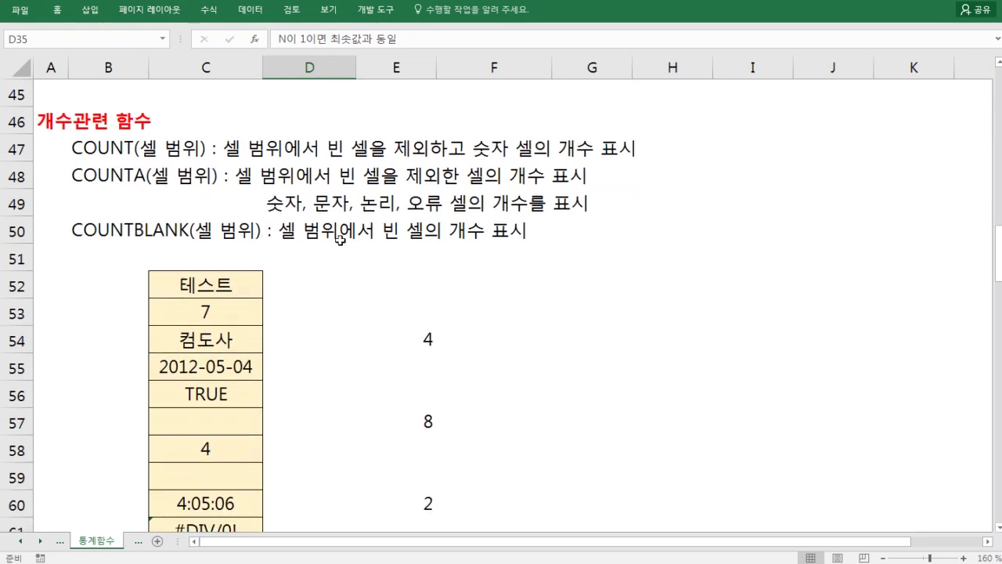
click(998, 528)
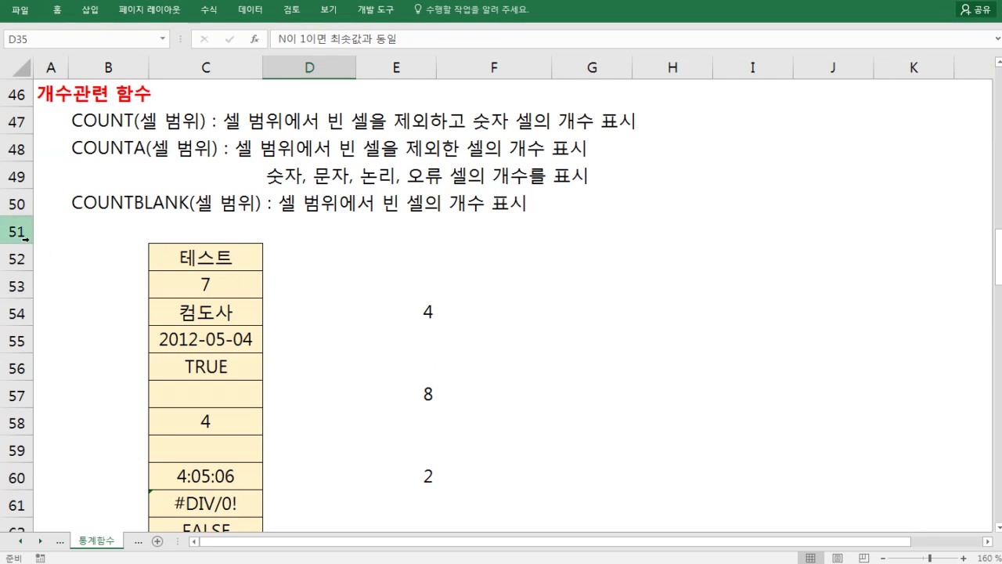
drag(32, 244, 31, 231)
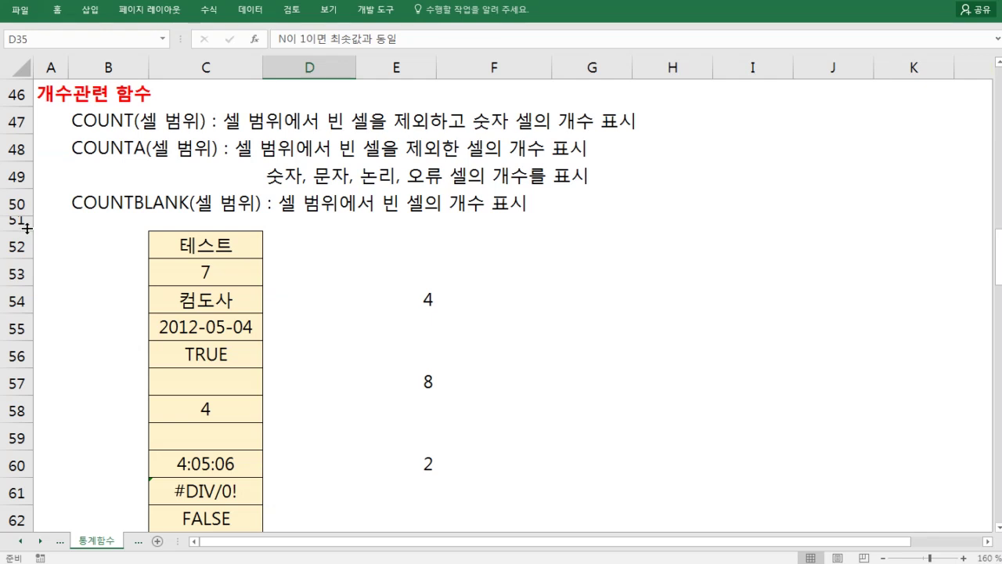
drag(28, 232, 31, 224)
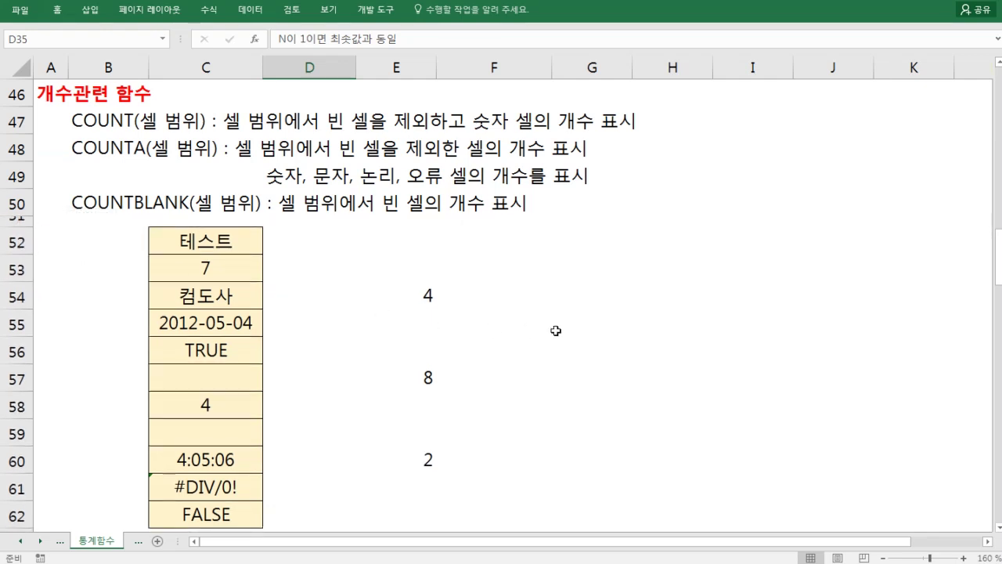
- Inspect the formula in C61 and the empty-cell rule in the COUNT and COUNTA descriptions
click(574, 297)
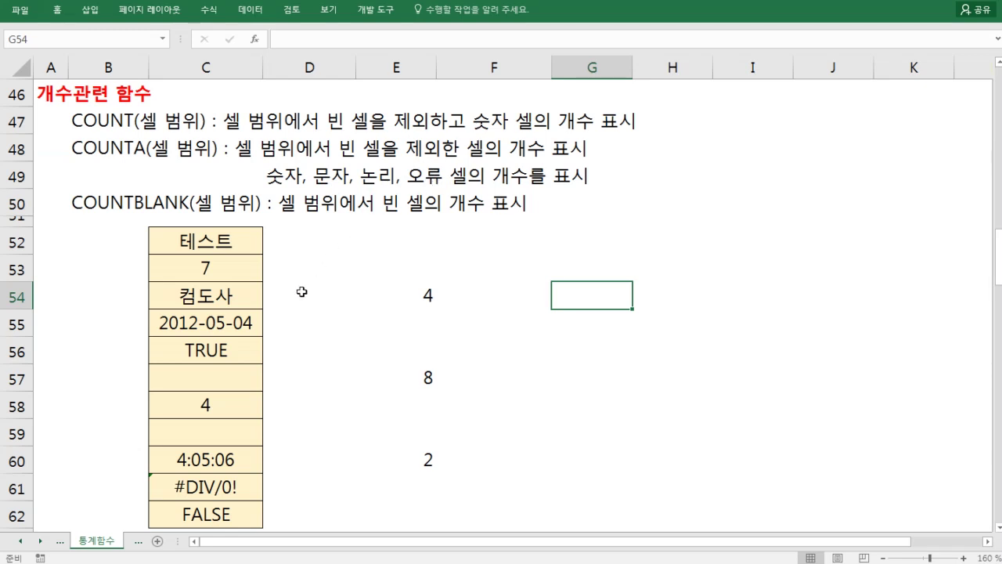
double_click(227, 479)
click(274, 485)
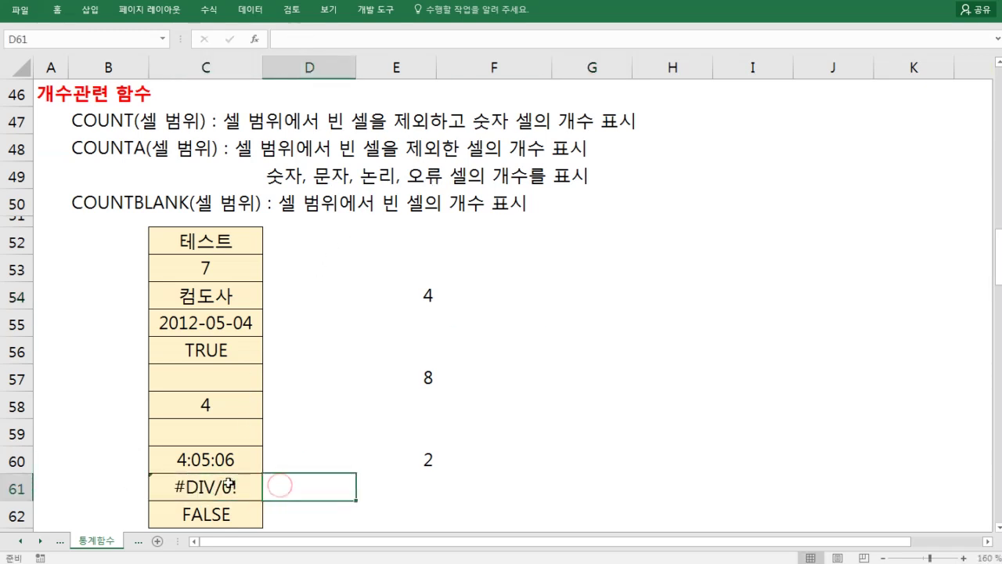
click(235, 479)
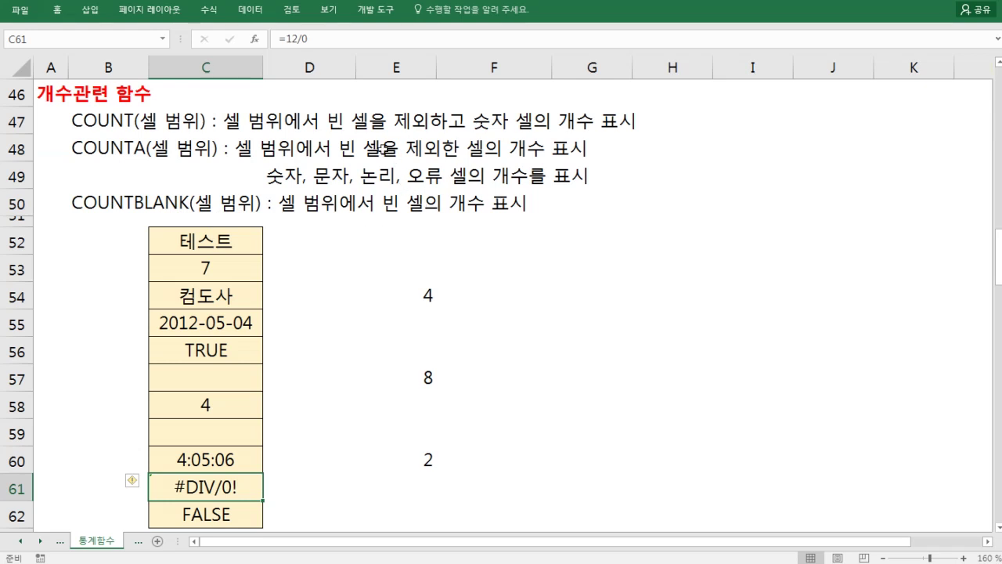
mouse_move(319, 106)
mouse_down()
mouse_move(385, 134)
mouse_move(434, 138)
mouse_up()
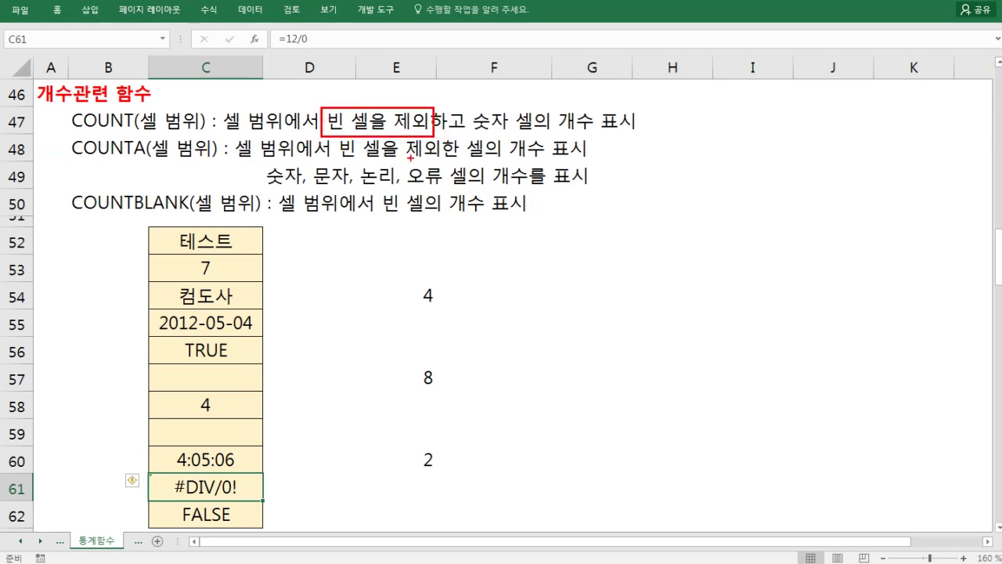
drag(334, 134, 442, 162)
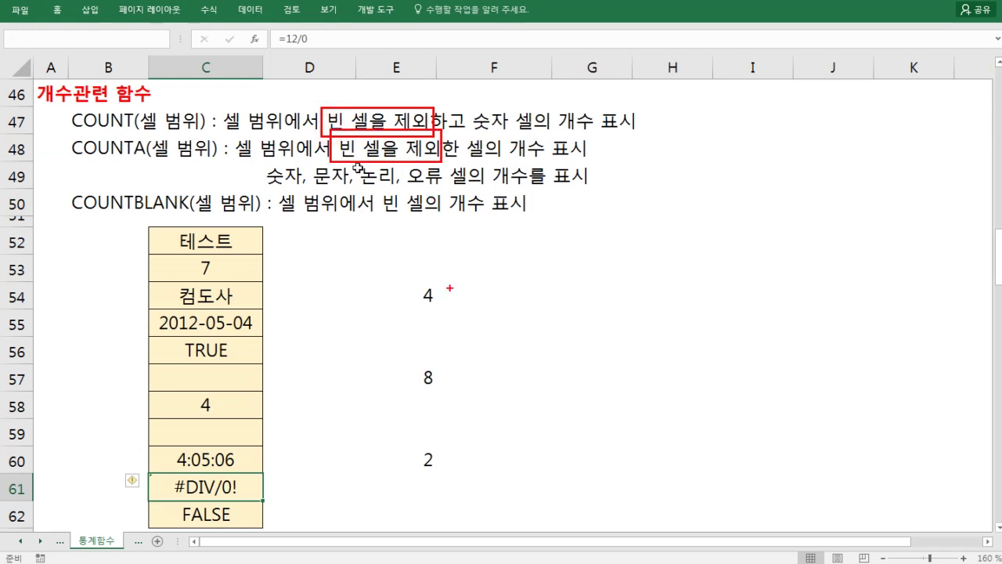
- Inspect the COUNT formula in E54 and check which cells of C53:C62 count as numbers, including the date and time
key(Escape)
click(425, 296)
double_click(429, 296)
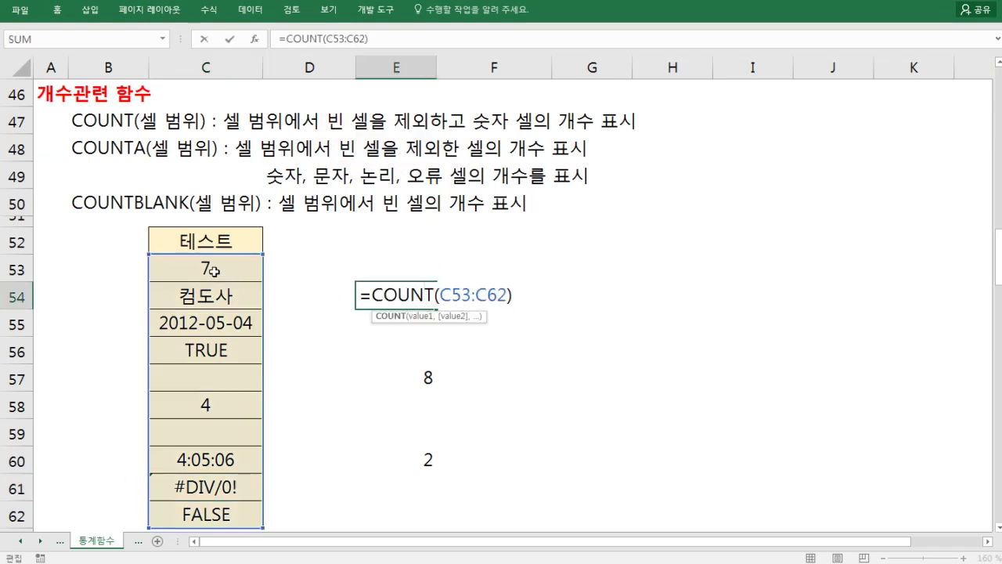
drag(191, 258, 220, 282)
drag(194, 392, 222, 417)
drag(138, 308, 160, 299)
drag(148, 450, 173, 442)
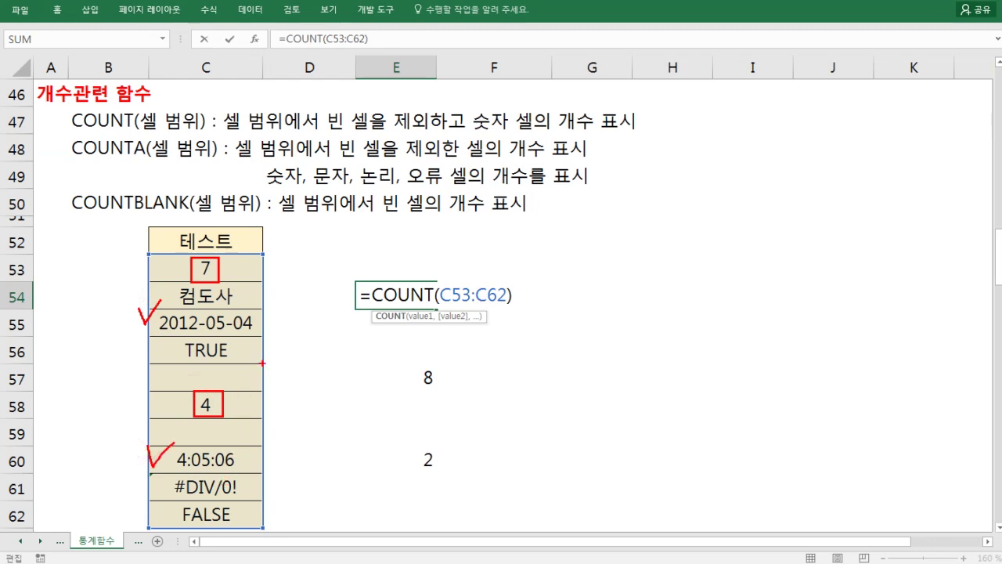
mouse_move(262, 319)
mouse_down()
mouse_move(335, 296)
mouse_move(329, 311)
mouse_up()
drag(244, 463, 327, 338)
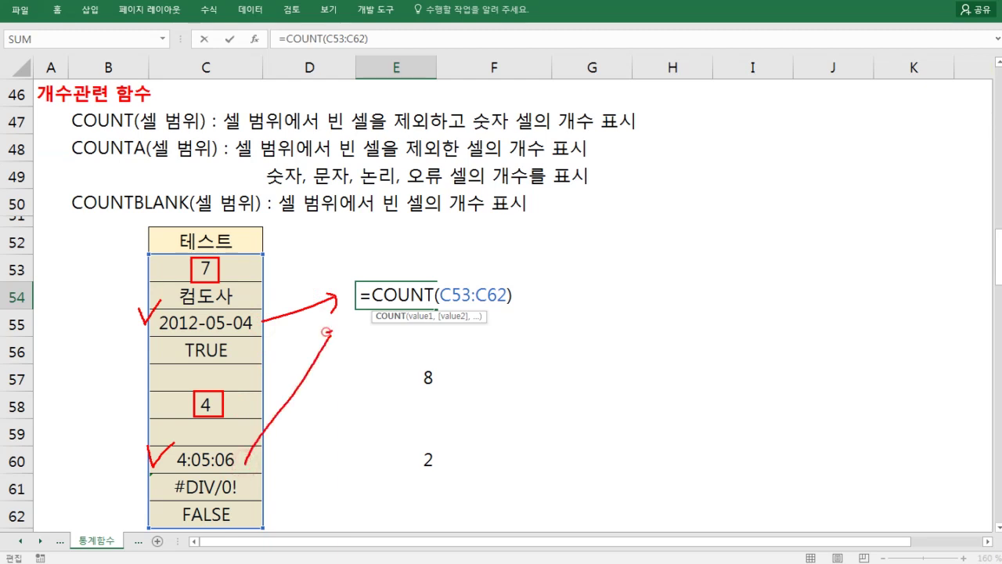
key(Escape)
key(ctrl+Return)
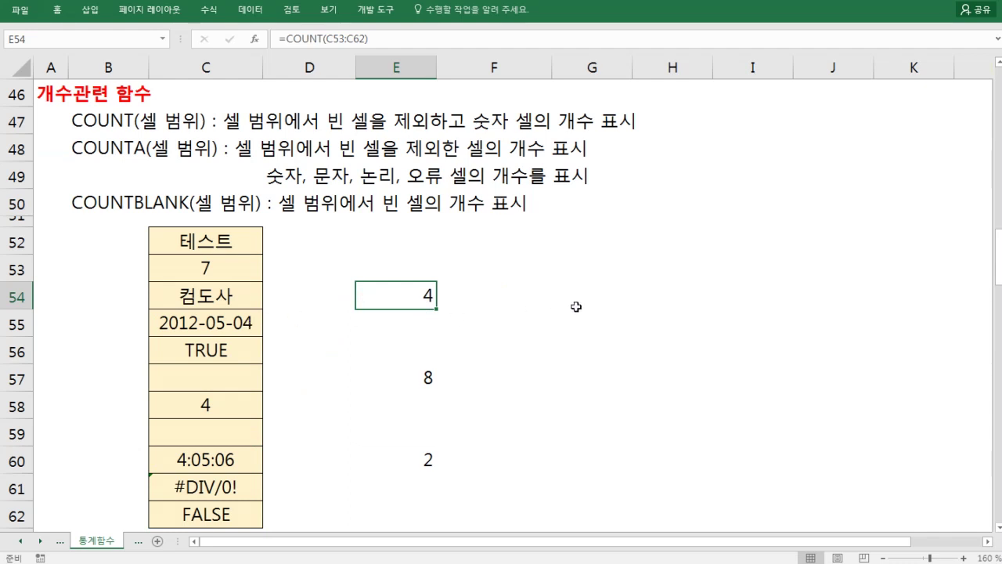
click(596, 291)
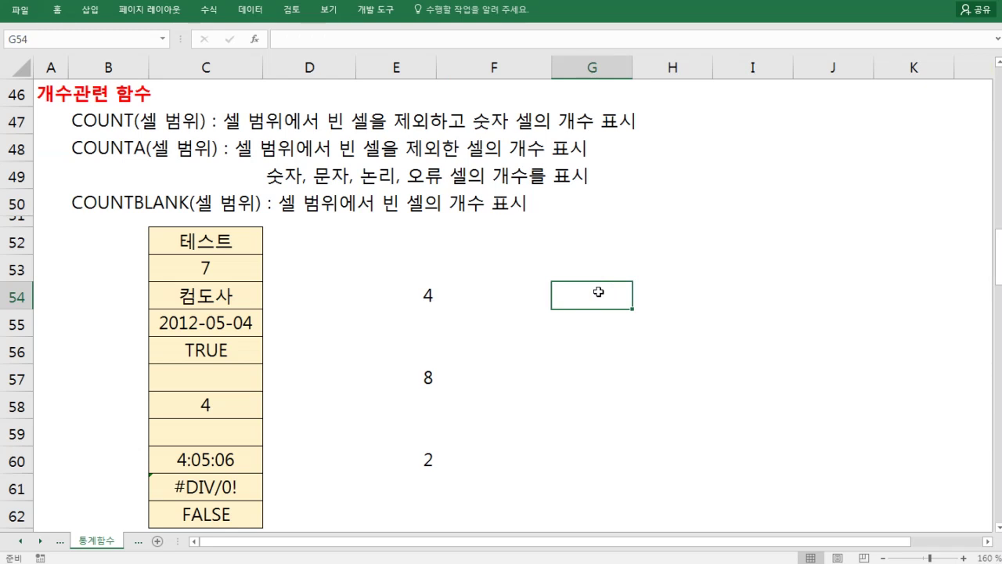
click(597, 323)
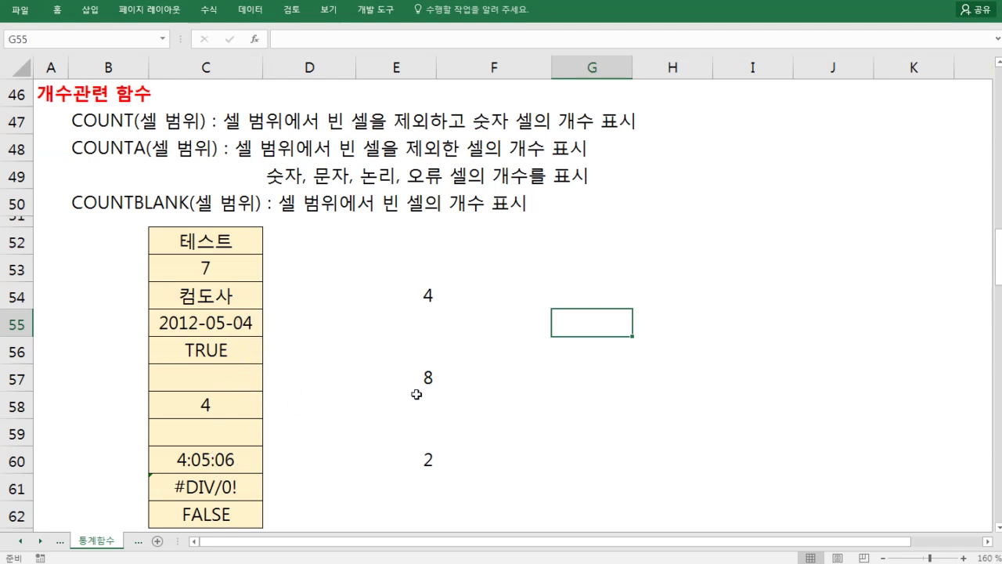
- Inspect the COUNTA formula in E57 and check the non-empty cells it covers in the 테스트 column
click(368, 294)
click(372, 380)
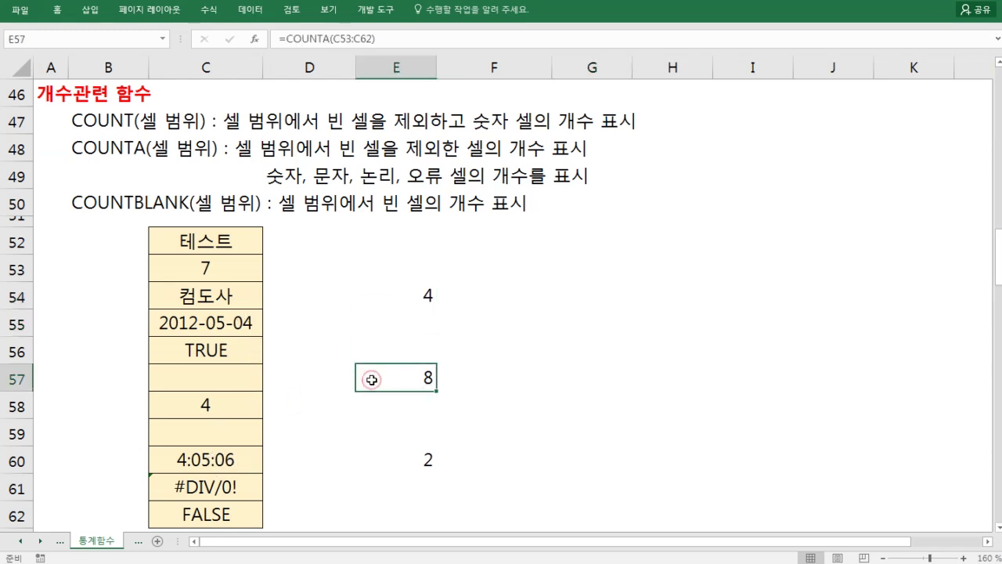
click(371, 289)
click(379, 366)
double_click(409, 377)
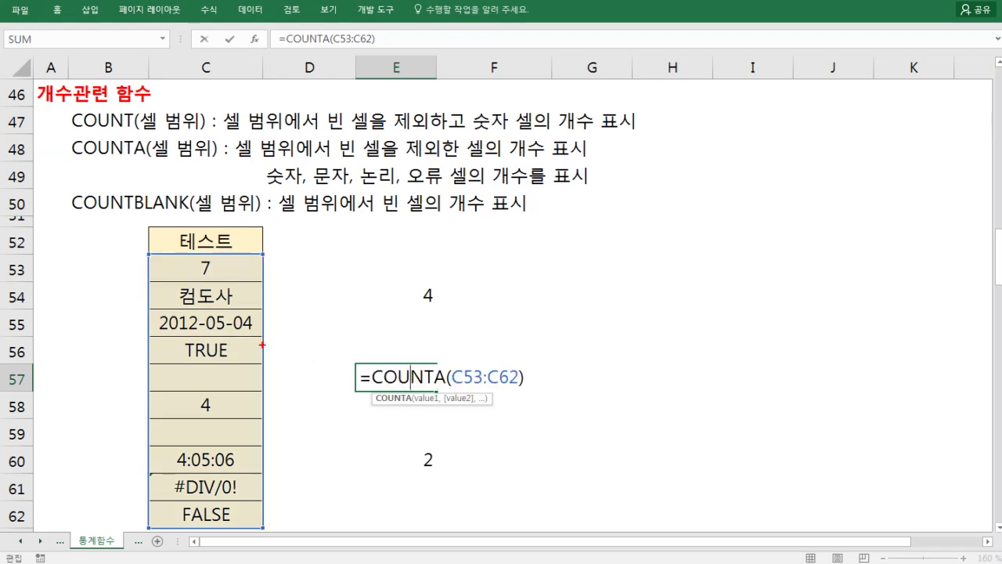
drag(161, 255, 262, 366)
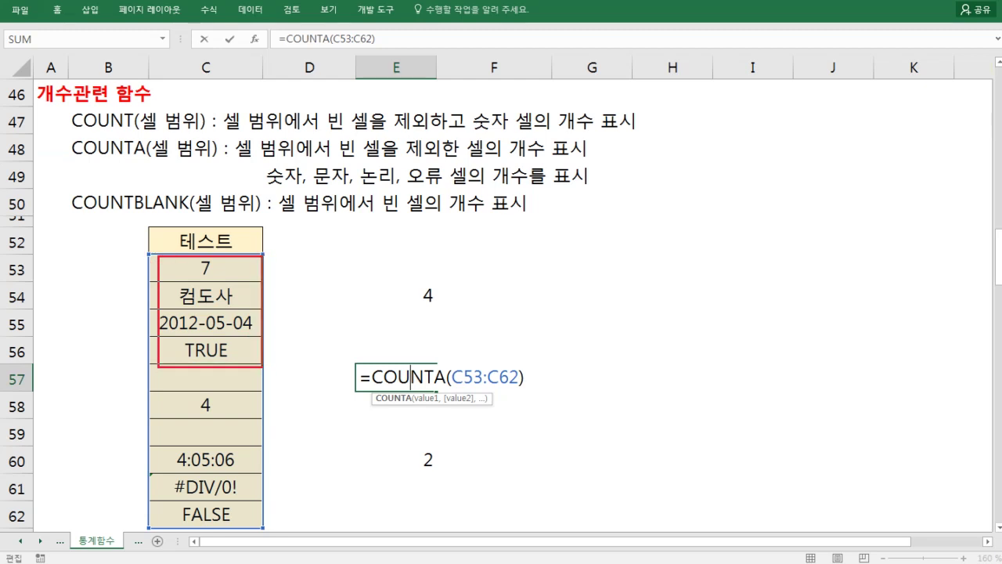
drag(189, 385, 225, 425)
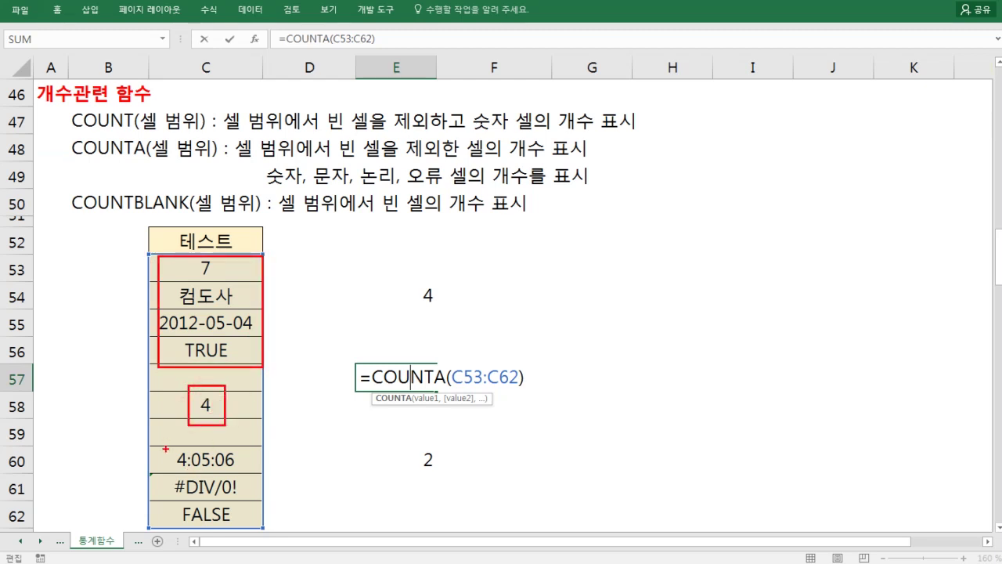
drag(165, 449, 256, 522)
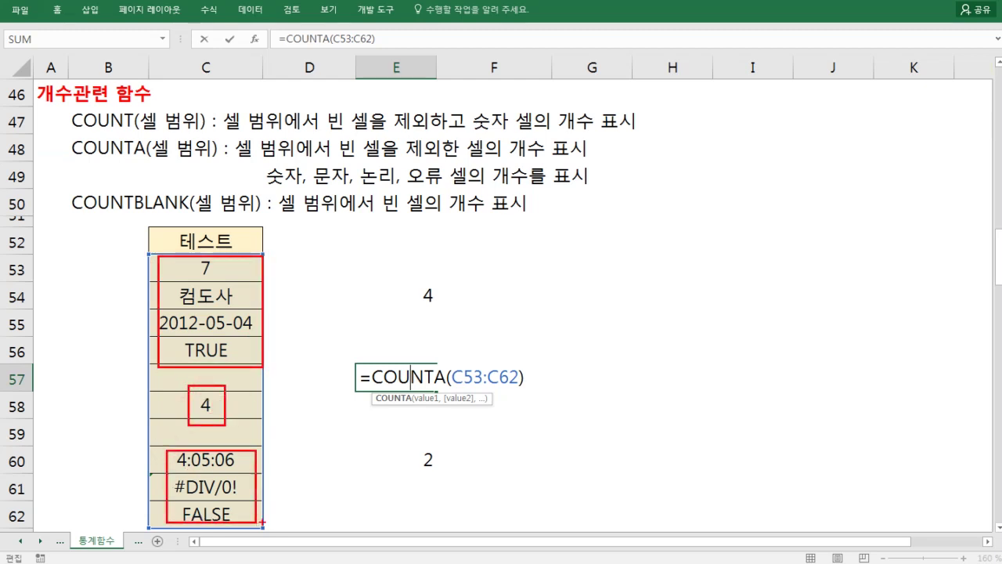
key(Escape)
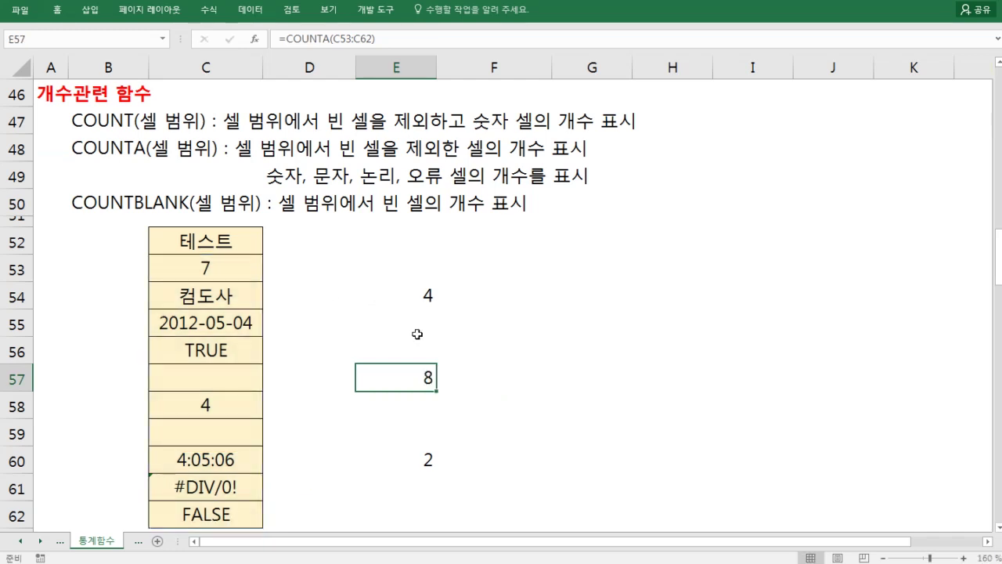
double_click(419, 381)
key(Escape)
- Inspect the COUNTBLANK formula in E60 and trace it to the empty cells in C53:C62
click(425, 459)
double_click(425, 459)
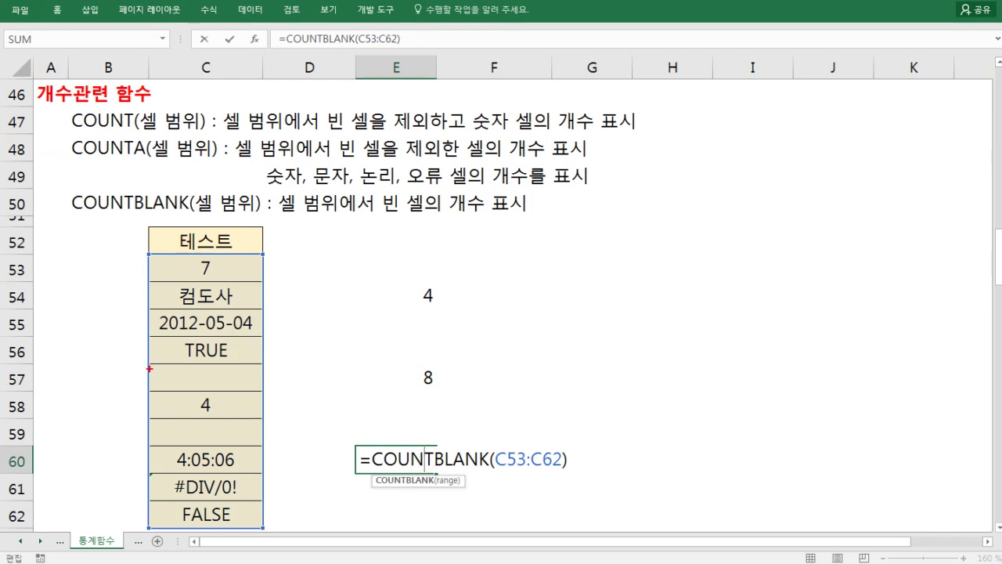
drag(148, 368, 249, 389)
drag(157, 420, 254, 443)
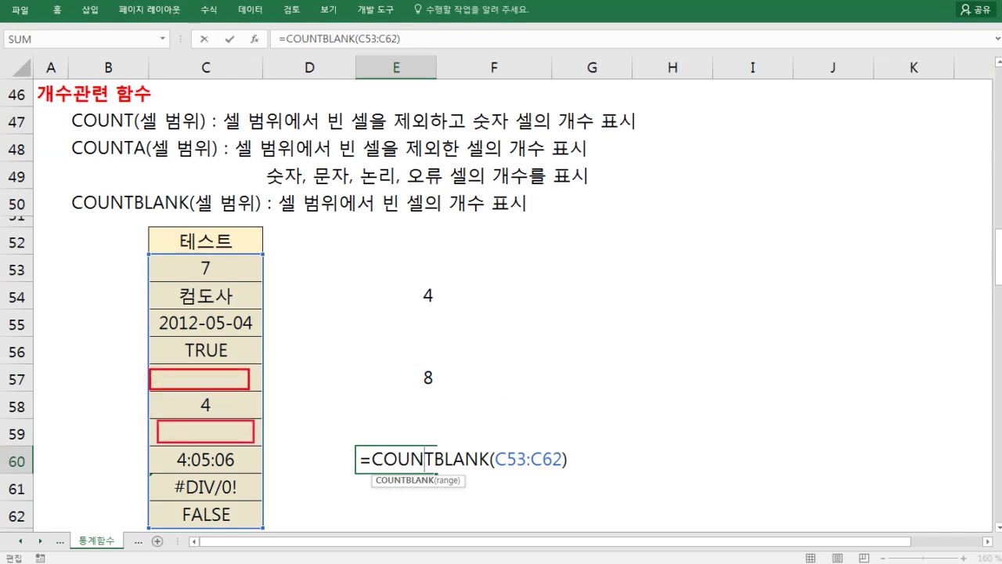
mouse_move(261, 383)
mouse_down()
mouse_move(260, 425)
mouse_move(348, 443)
mouse_move(340, 446)
mouse_up()
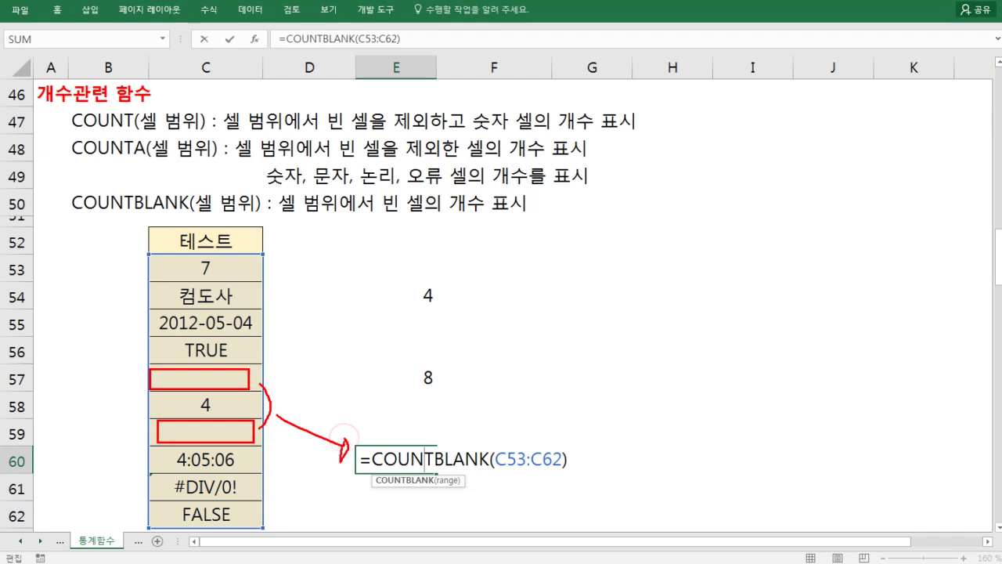
key(Escape)
key(Escape)
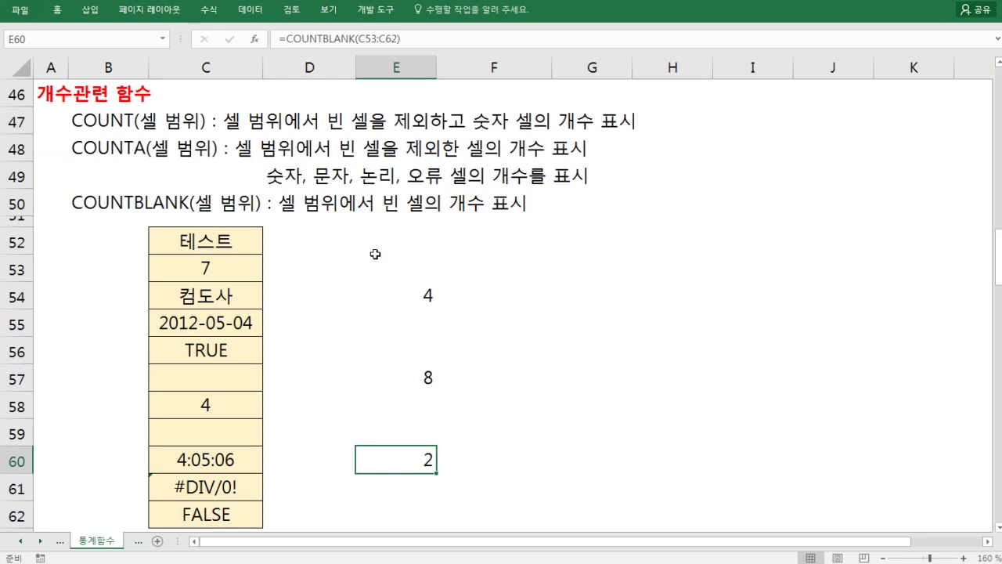
- Go to the 순위관련 함수 section and review the RANK description and its option rules for ranking order
click(396, 359)
scroll(396, 359, down, 5)
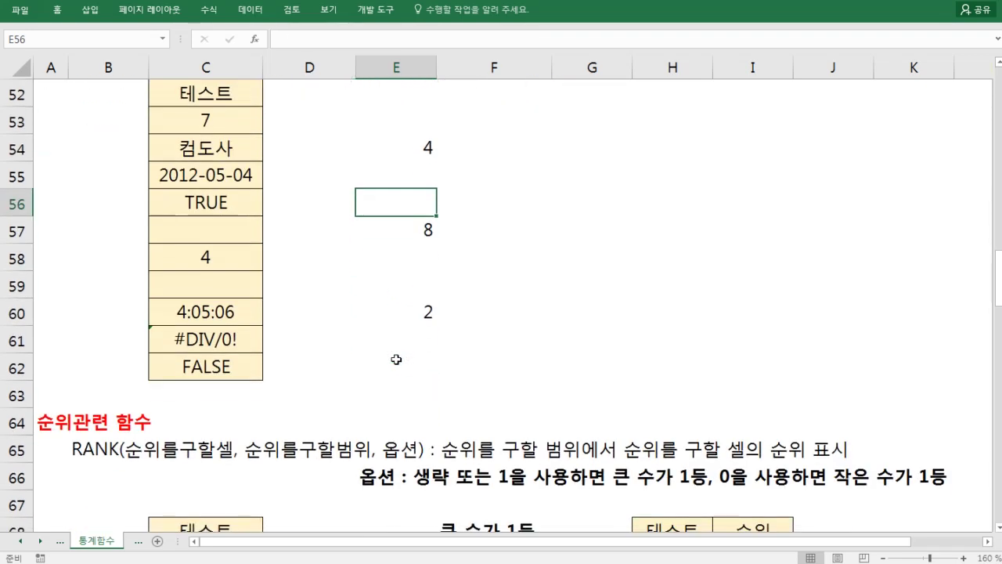
scroll(396, 362, down, 2)
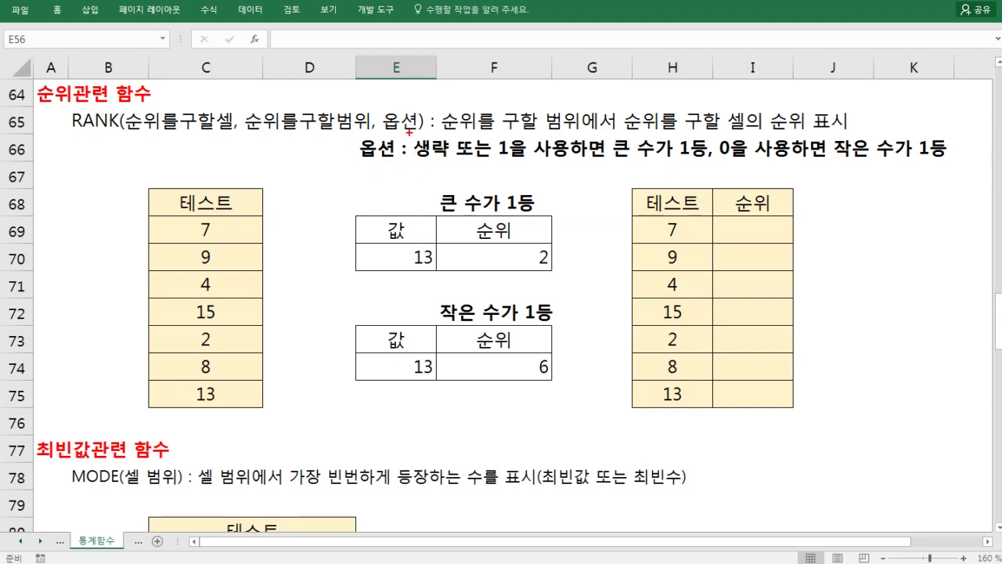
mouse_move(412, 135)
mouse_down()
mouse_move(462, 165)
mouse_move(953, 162)
mouse_up()
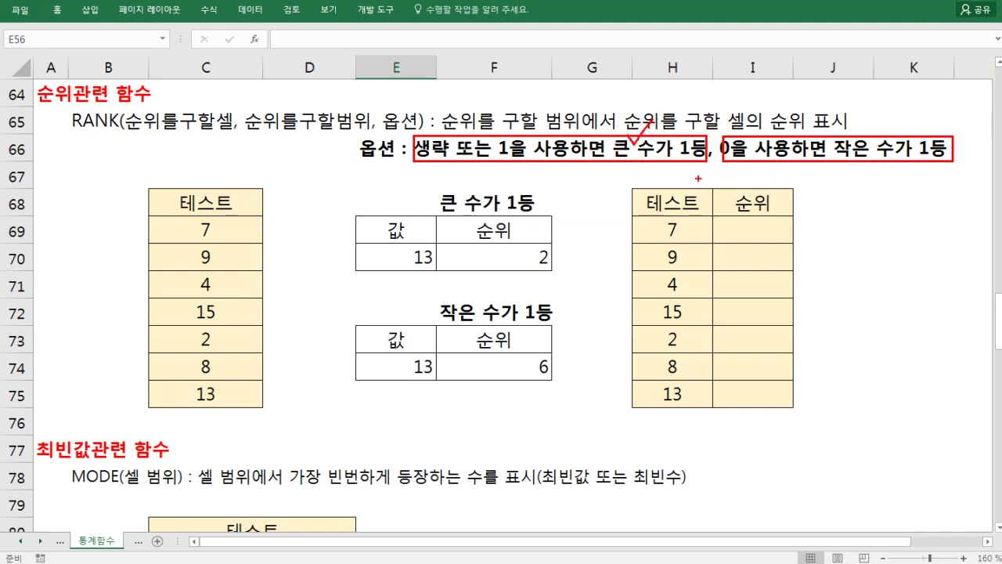
key(Escape)
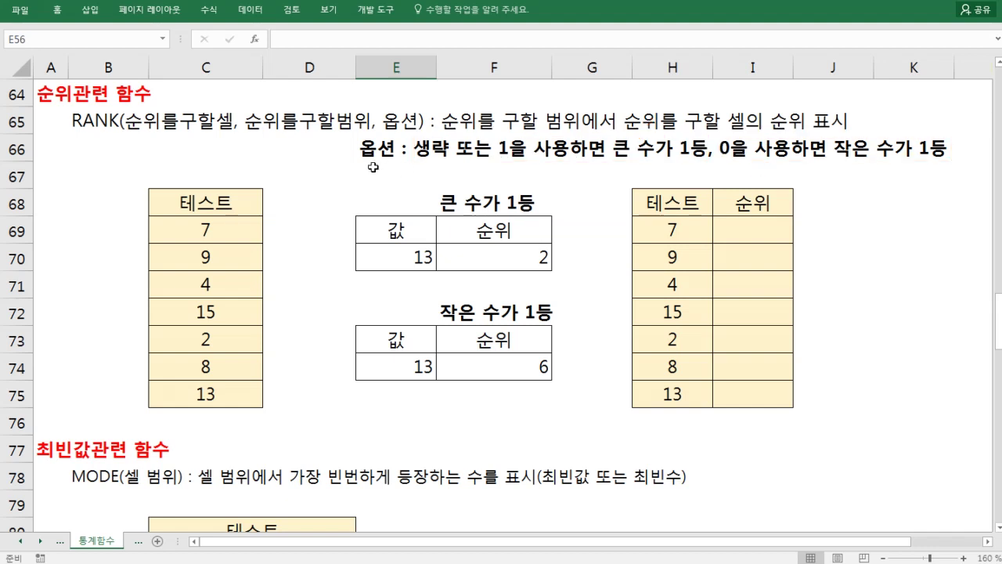
click(733, 149)
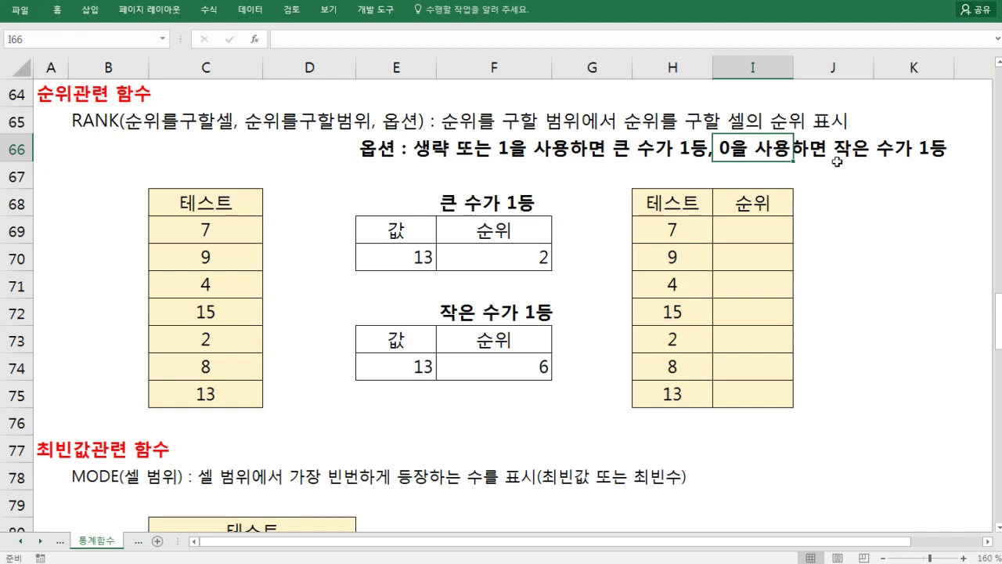
- Inspect the RANK formula in F70 with order option 0 and trace how 13 ranks within C69:C75
double_click(468, 258)
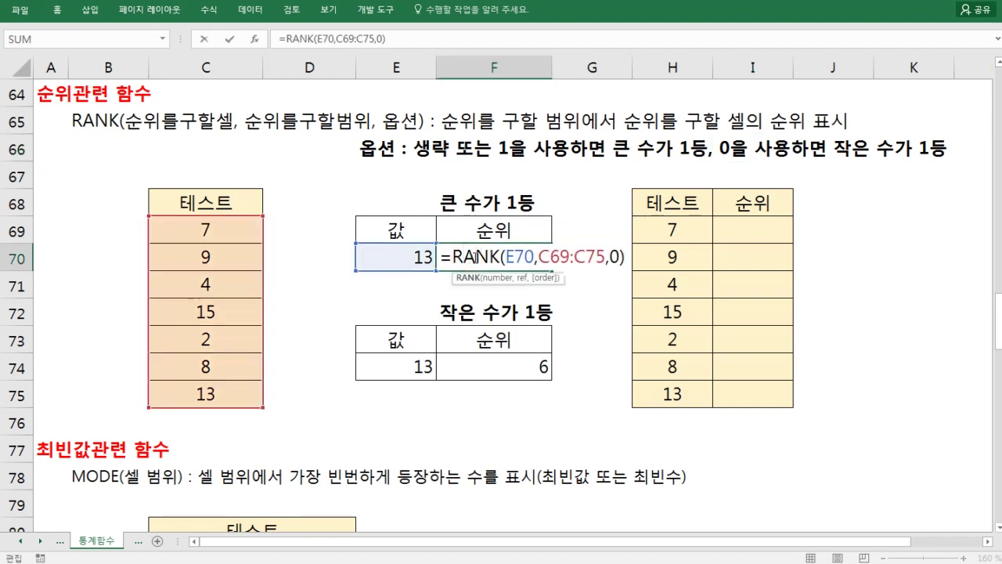
click(609, 259)
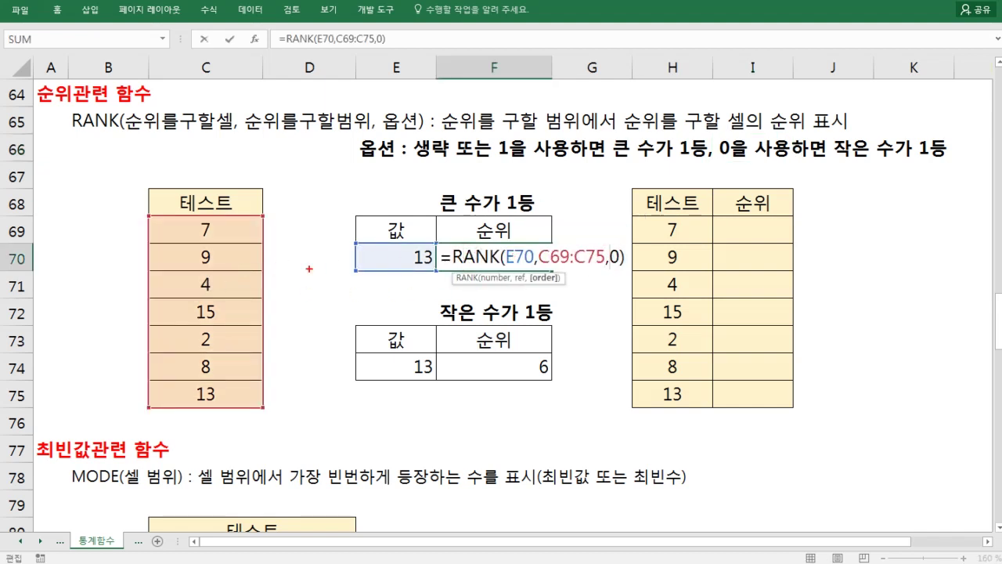
drag(406, 244, 434, 268)
drag(196, 384, 223, 407)
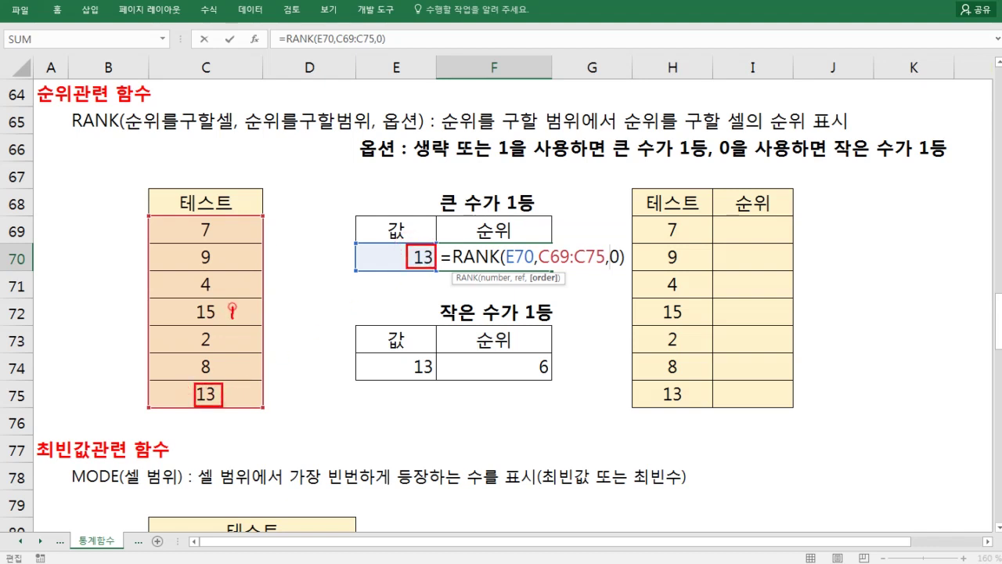
drag(233, 310, 232, 332)
mouse_move(235, 391)
mouse_down()
mouse_move(237, 402)
mouse_move(265, 404)
mouse_up()
key(Escape)
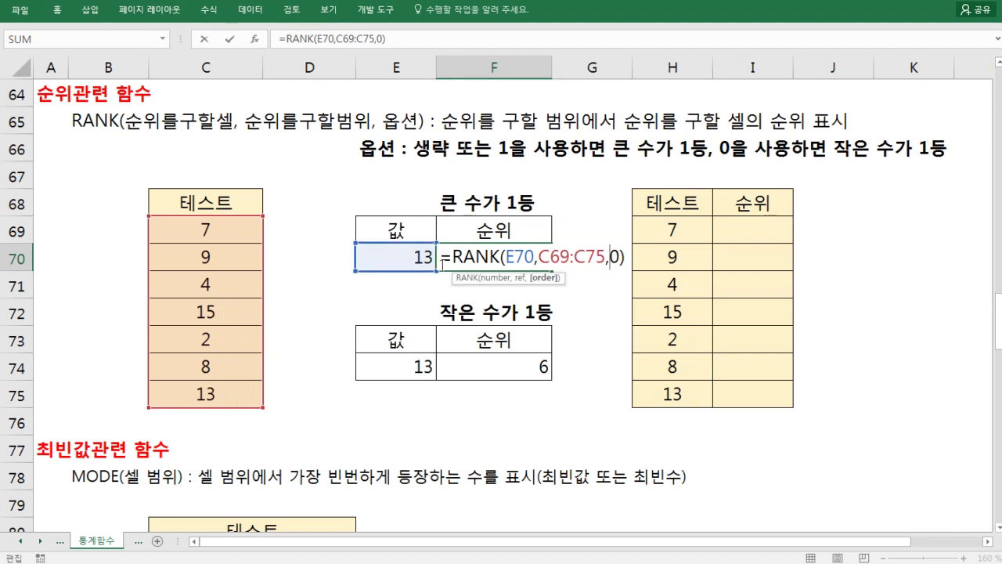
key(Escape)
- Inspect the RANK formula in F74 with order option 1, trace the smallest-first ranking of 13, and compare it with F70
double_click(461, 366)
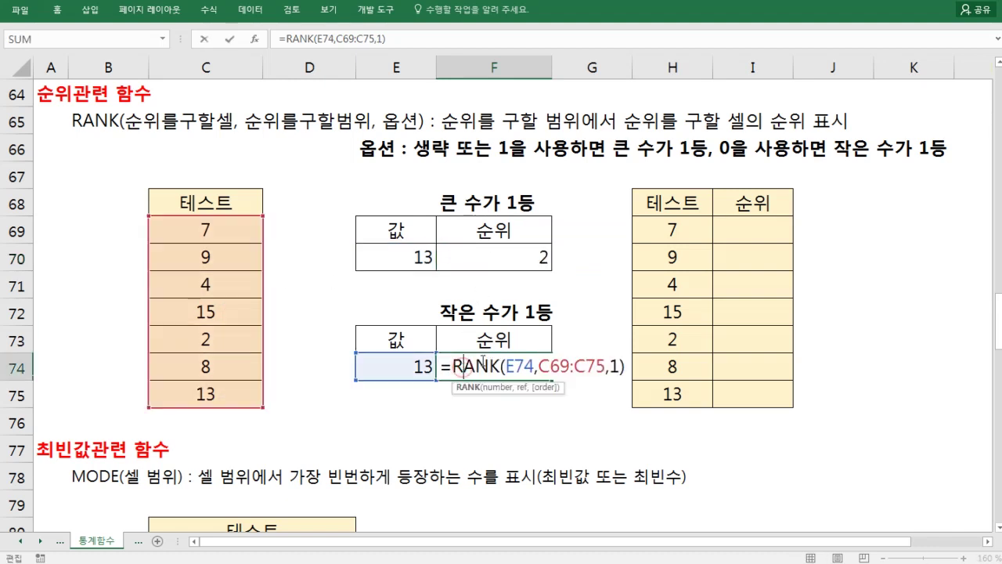
double_click(612, 366)
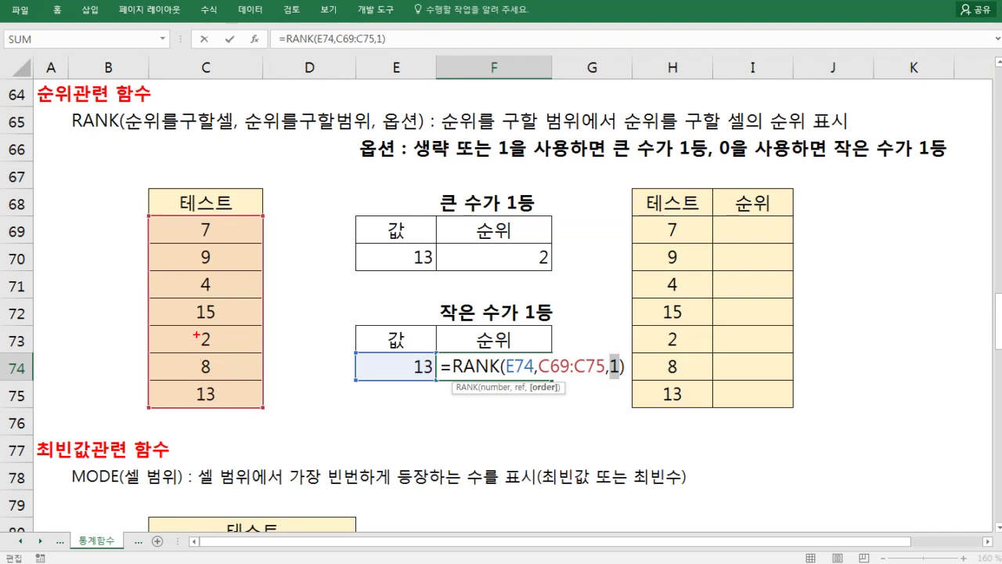
drag(198, 331, 216, 349)
mouse_move(188, 227)
mouse_down()
mouse_move(199, 224)
mouse_move(200, 250)
mouse_up()
drag(192, 365, 244, 372)
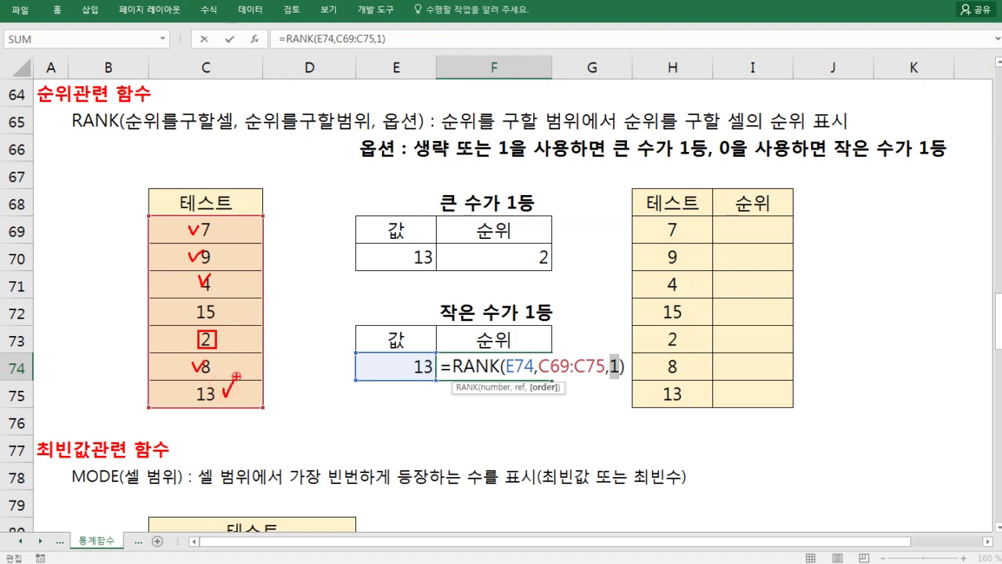
key(Escape)
key(ctrl+Return)
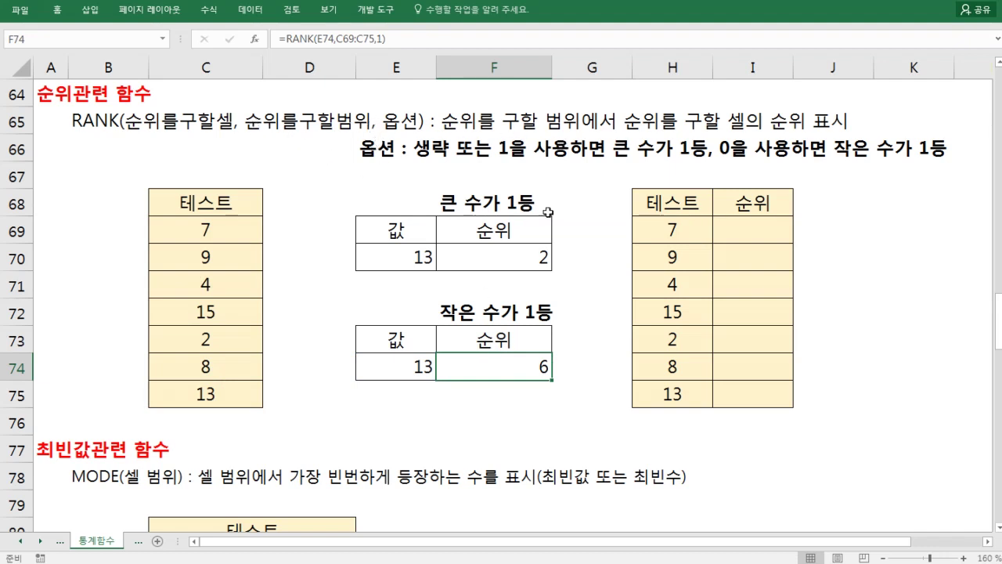
click(495, 260)
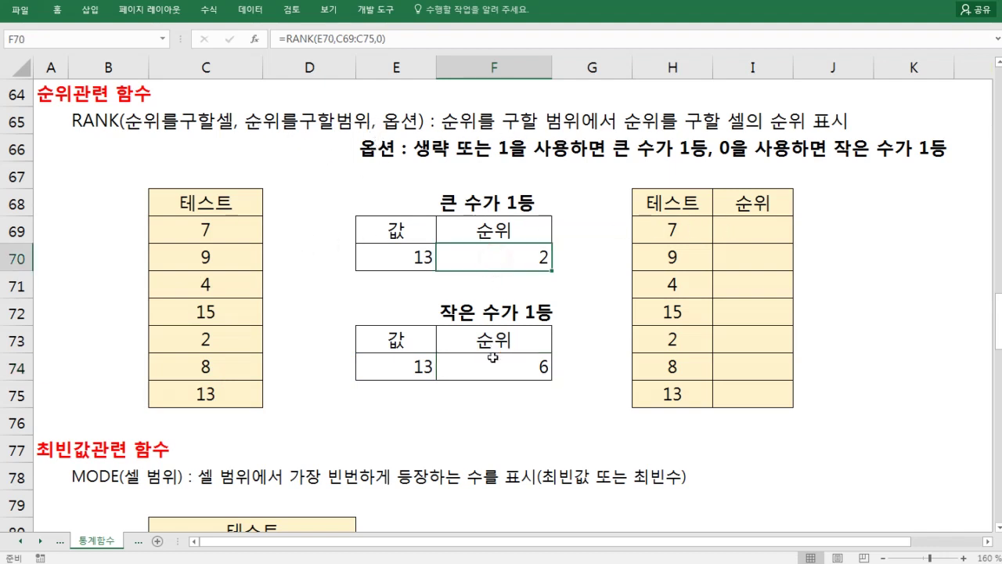
- Start a RANK.EQ formula in I69, the first 순위 cell beside the H69:H75 test values
click(760, 226)
drag(672, 229, 672, 394)
click(760, 230)
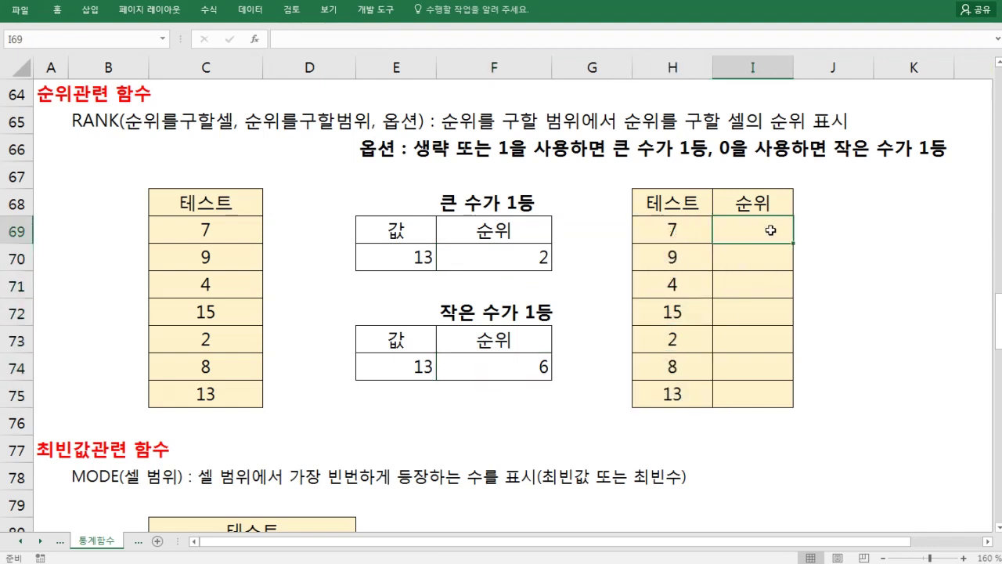
text(=r)
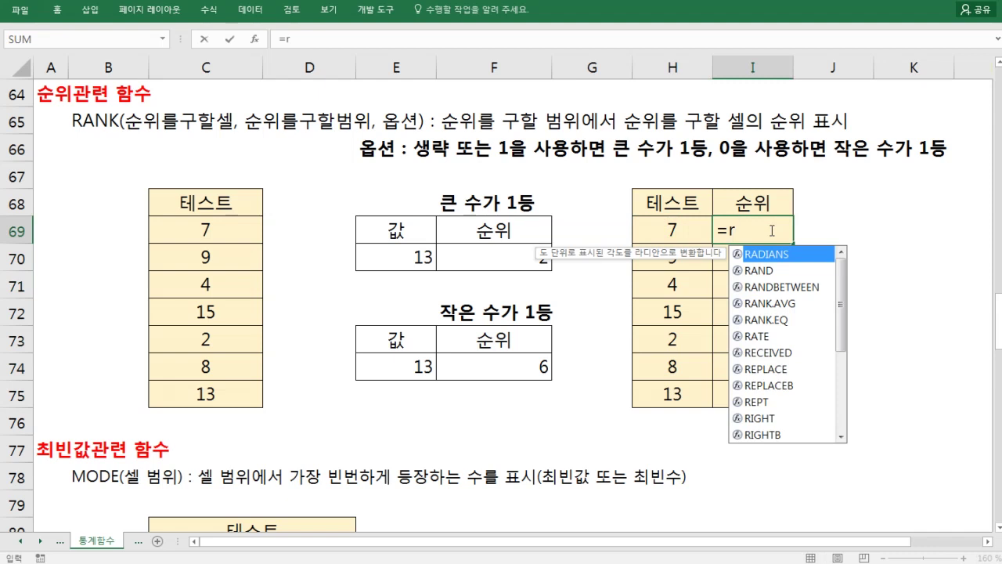
key(Down)
key(Down)
key(Down)
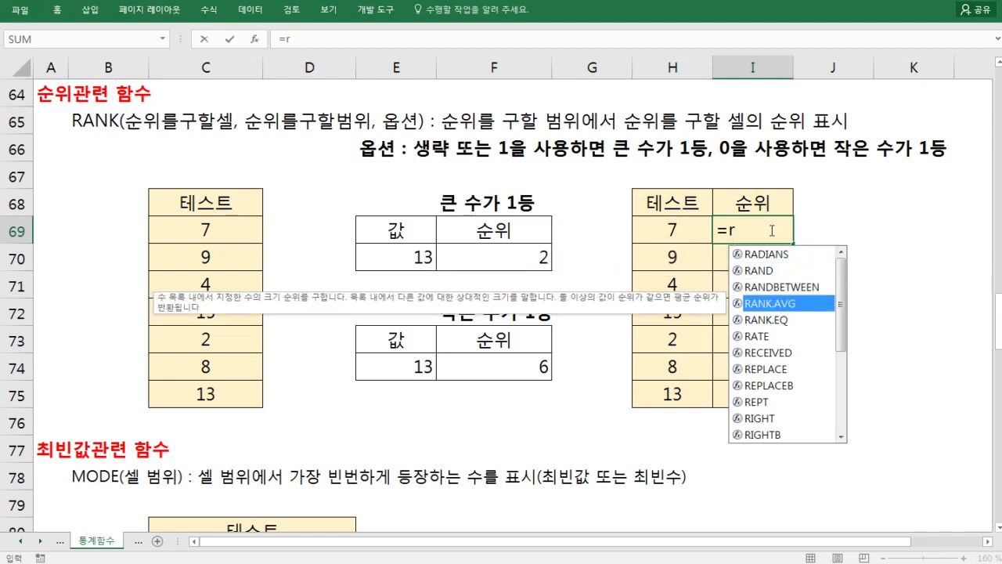
key(Down)
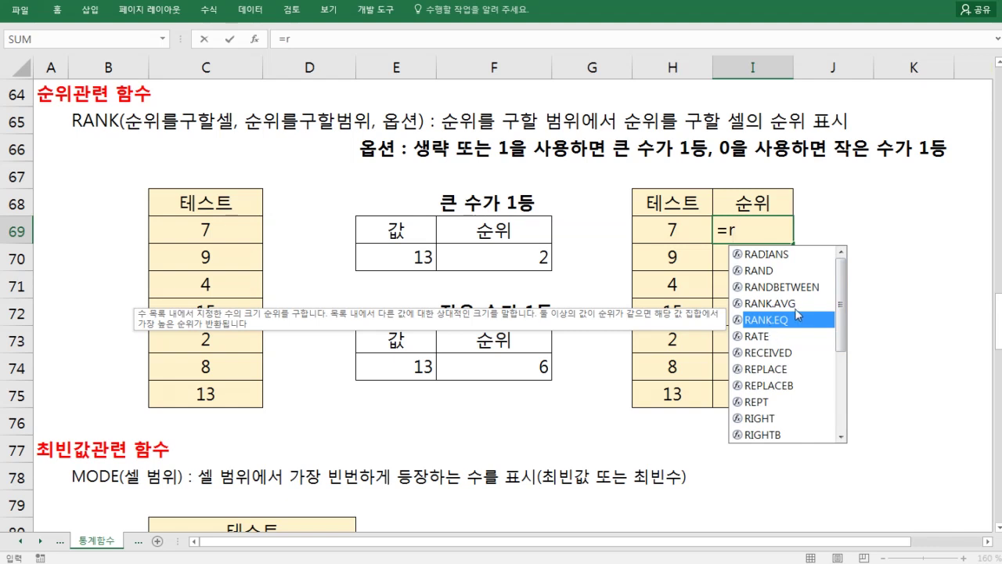
double_click(789, 321)
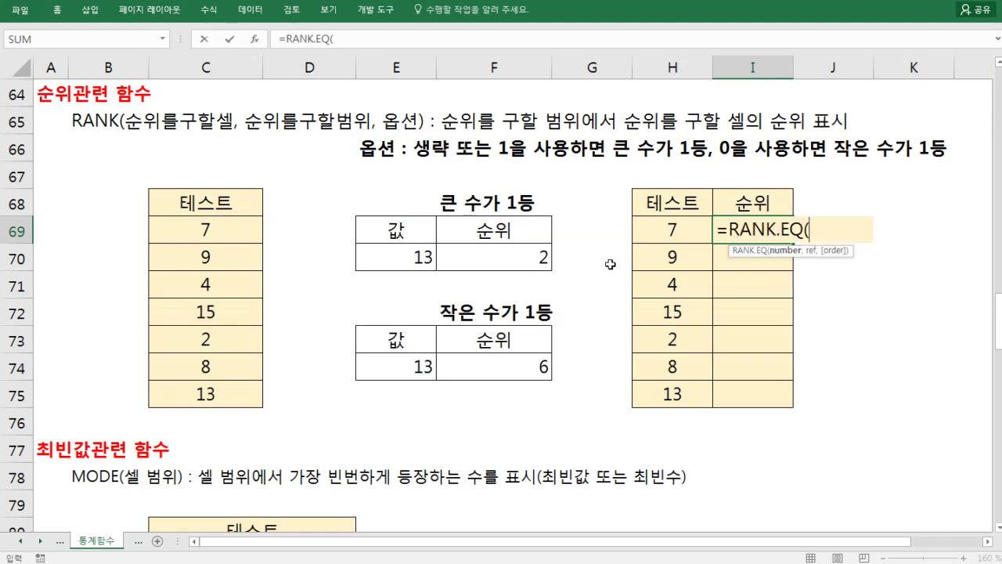
- Complete the I69 formula as =RANK.EQ(H69,H69:H75,0), choosing descending order
click(657, 229)
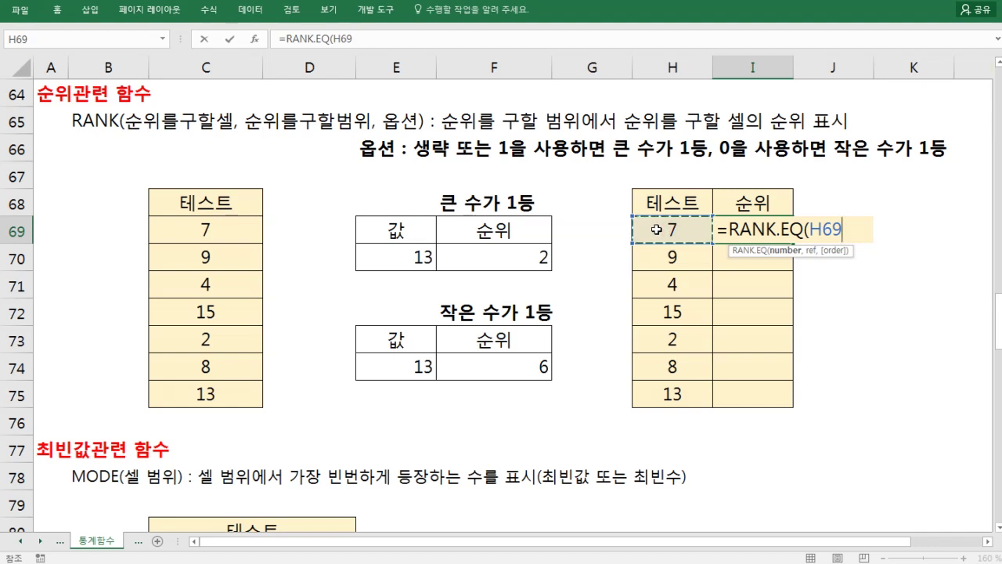
text(,)
drag(684, 230, 678, 392)
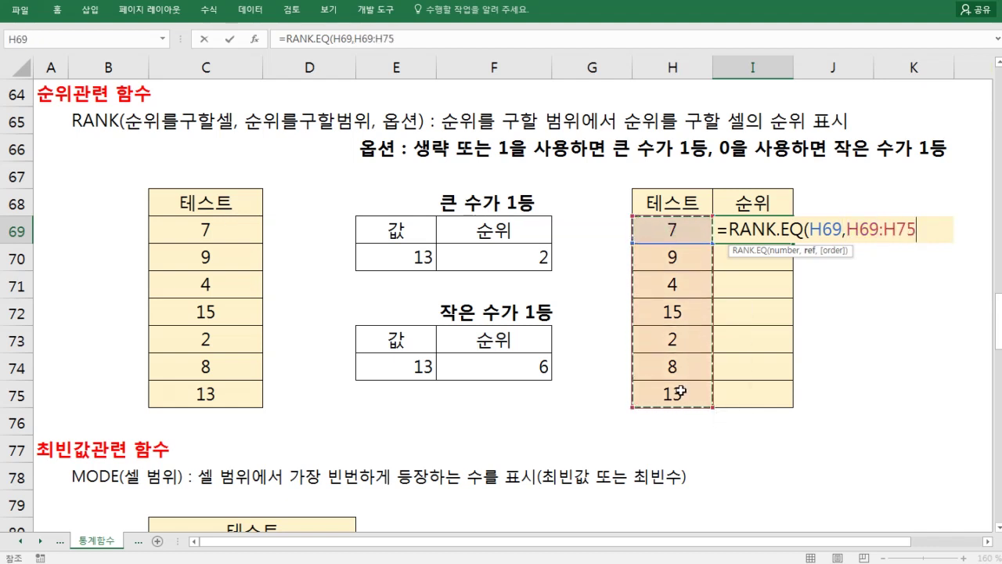
text(,)
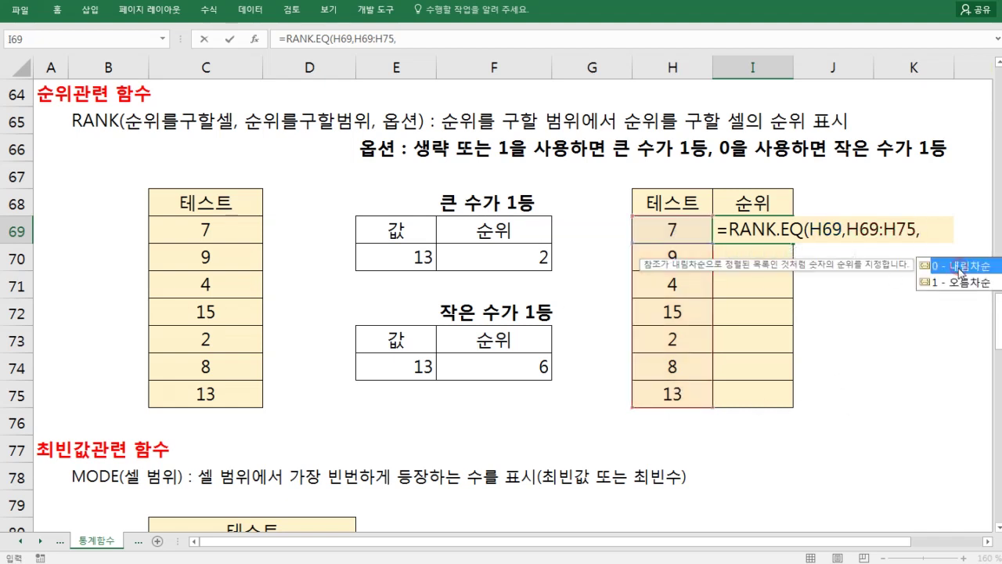
double_click(963, 266)
text())
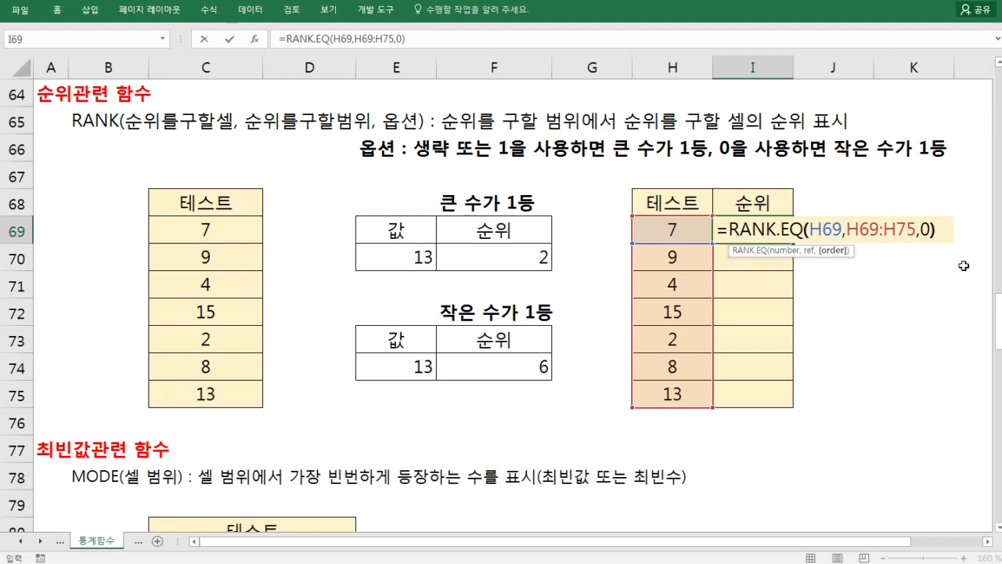
key(Return)
- Copy the relative-reference RANK.EQ formula from I69 into I70 and inspect its references
click(775, 228)
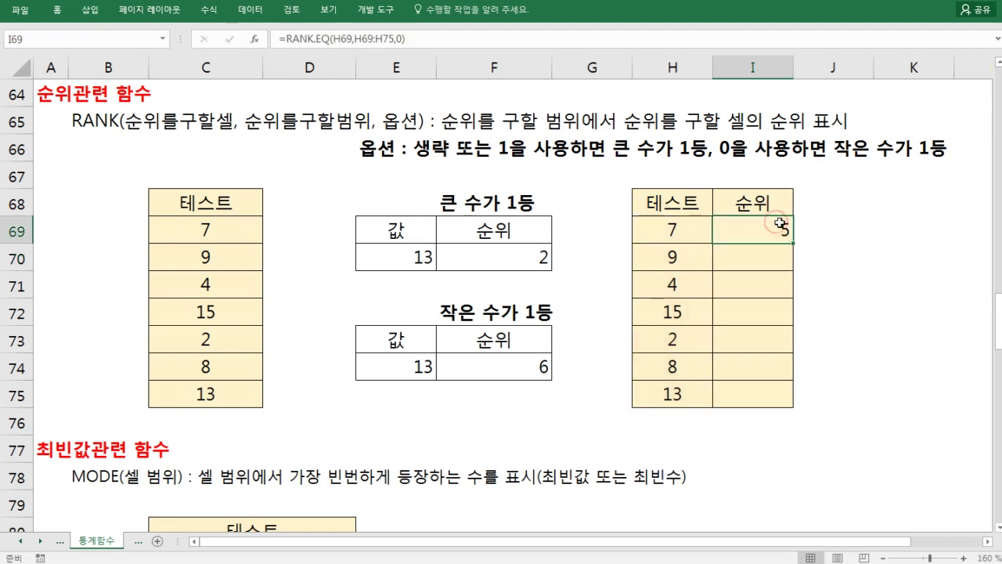
drag(793, 245, 767, 263)
double_click(771, 261)
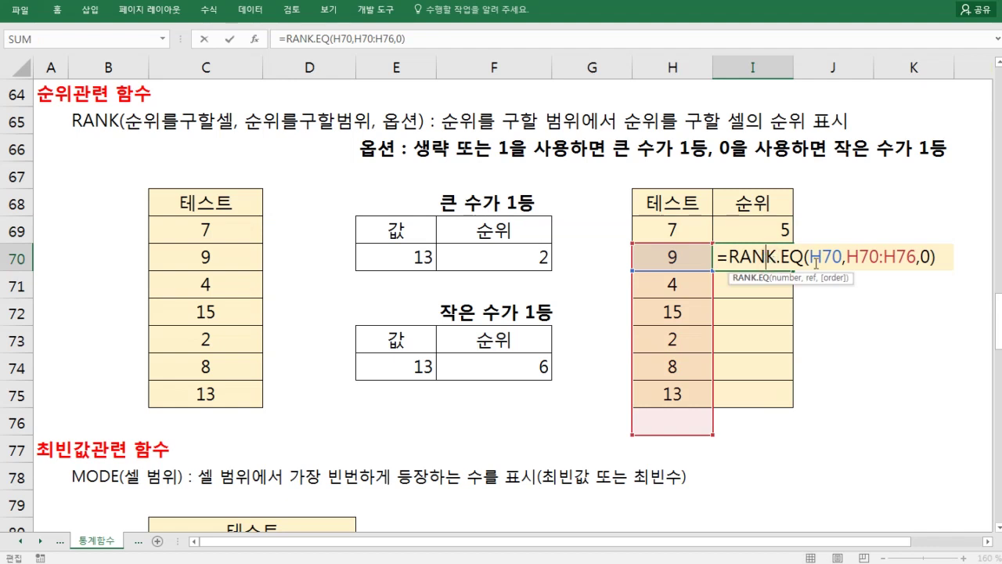
double_click(826, 258)
click(880, 261)
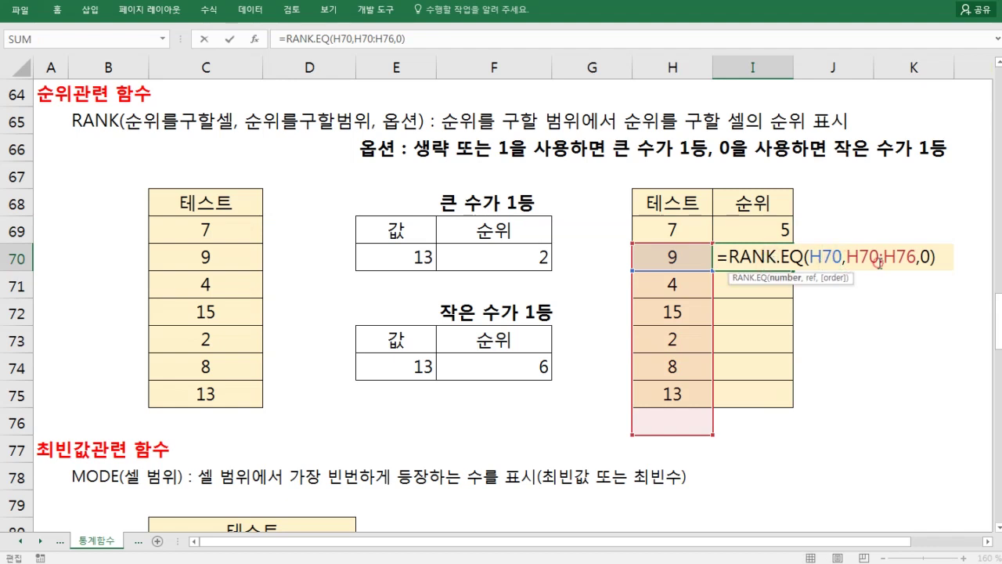
key(Escape)
- Copy the I70 formula into I71 and inspect how its ranking range shifts
click(773, 282)
click(773, 255)
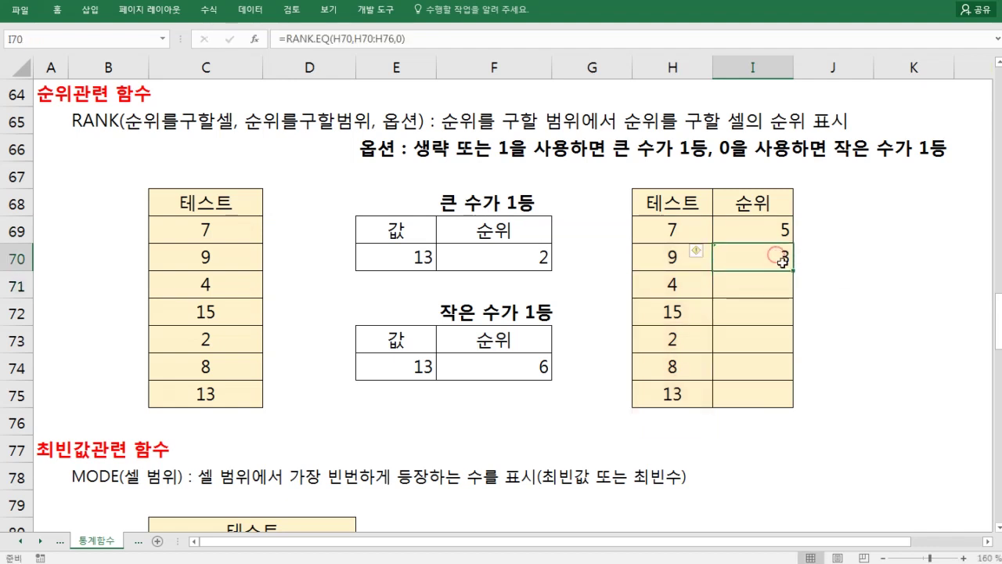
drag(792, 272, 772, 286)
double_click(772, 286)
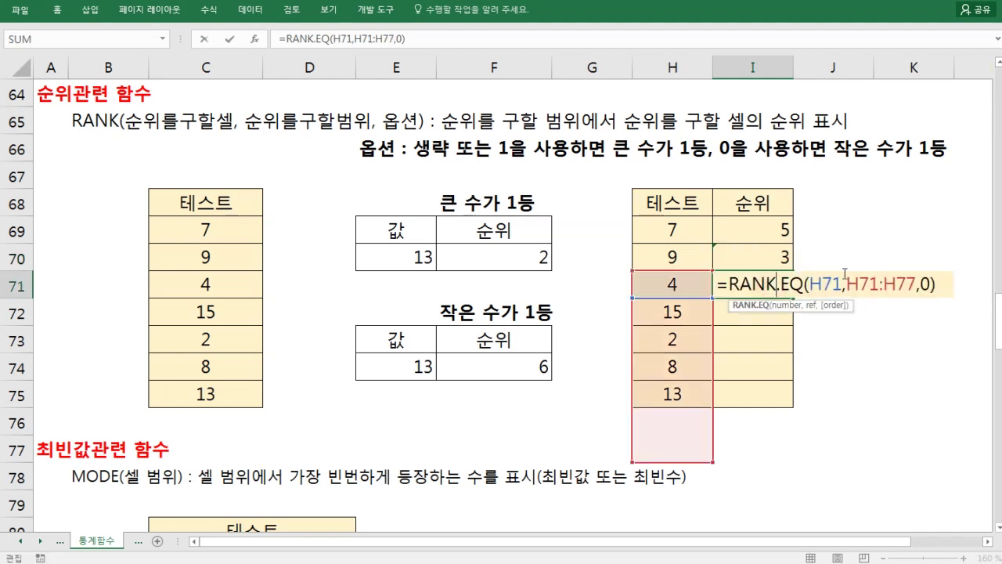
- Make the ranking range in I69 absolute as $H$69:$H$75 and fill the formula down to I75
click(767, 229)
double_click(767, 229)
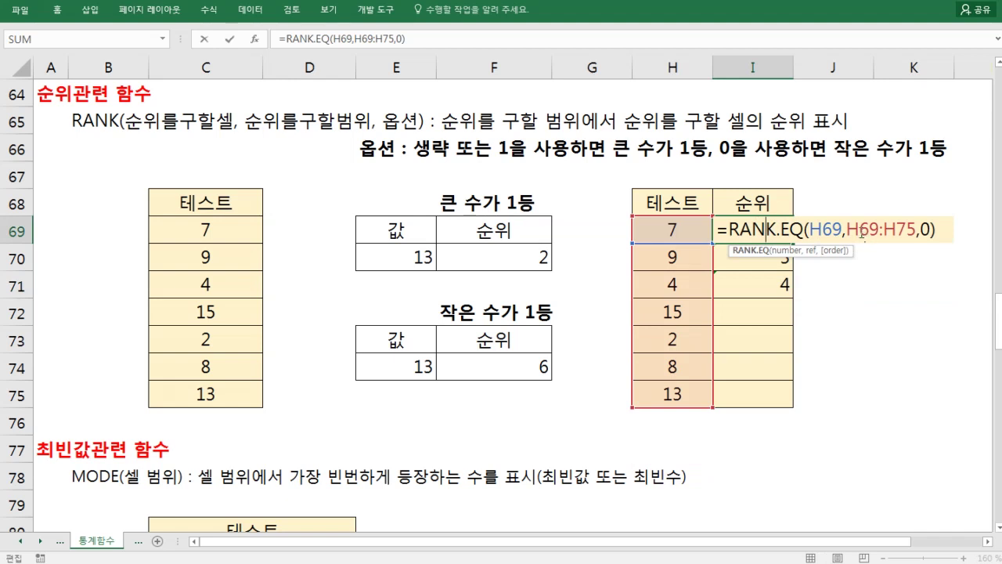
drag(860, 230, 898, 231)
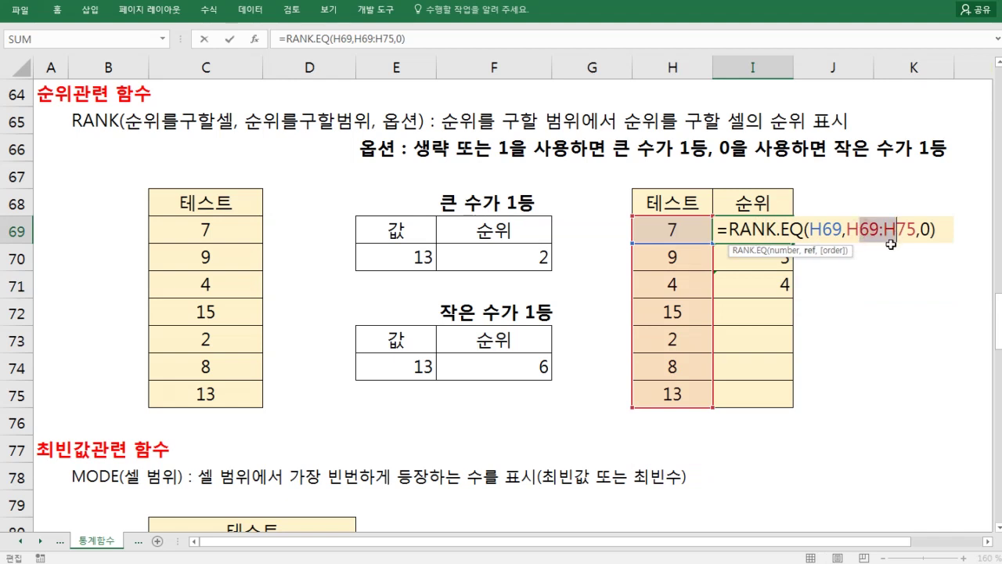
key(F4)
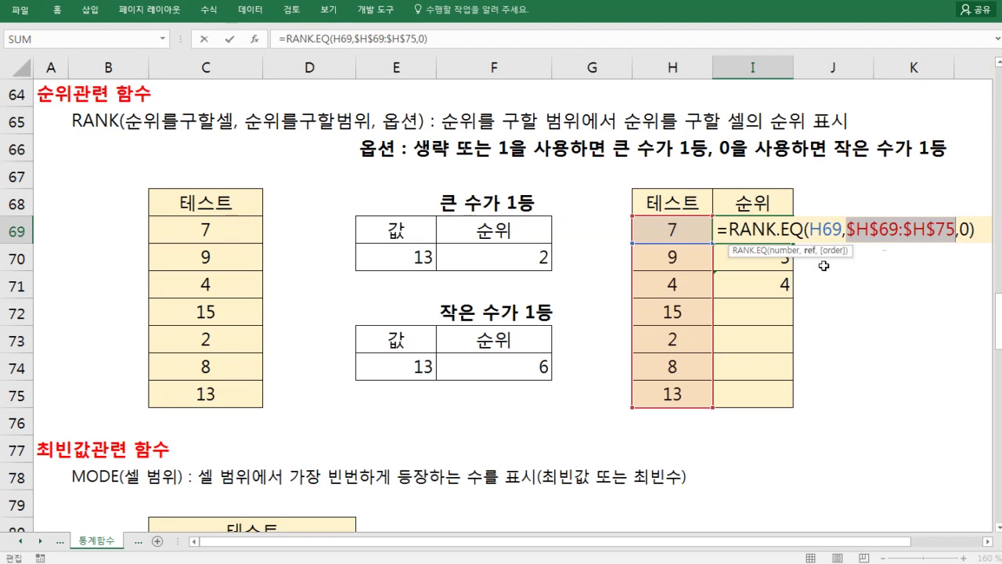
drag(871, 232, 924, 234)
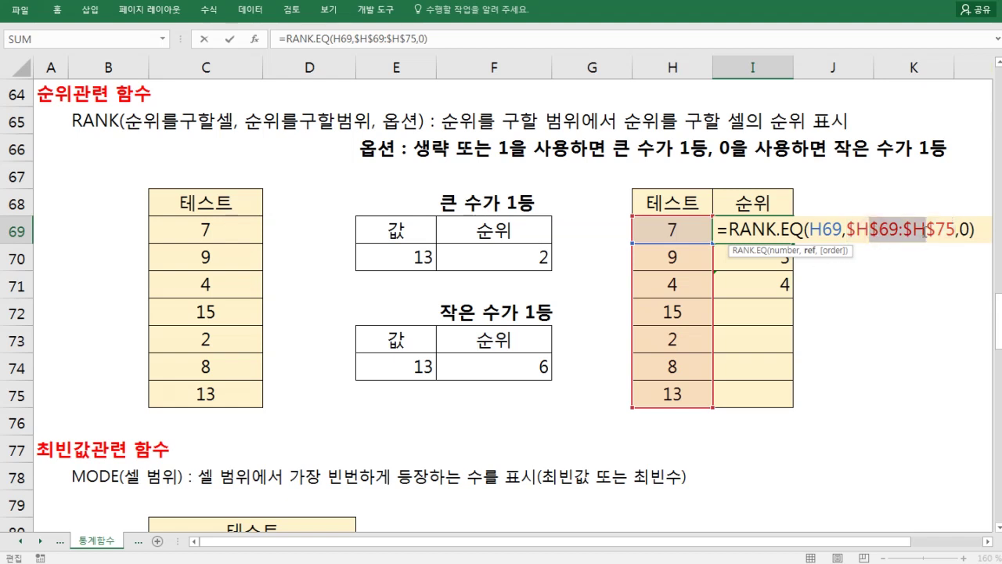
key(Return)
drag(782, 230, 760, 398)
- Inspect the filled RANK.EQ formulas in I75, I71 and I69 to check their references
double_click(760, 398)
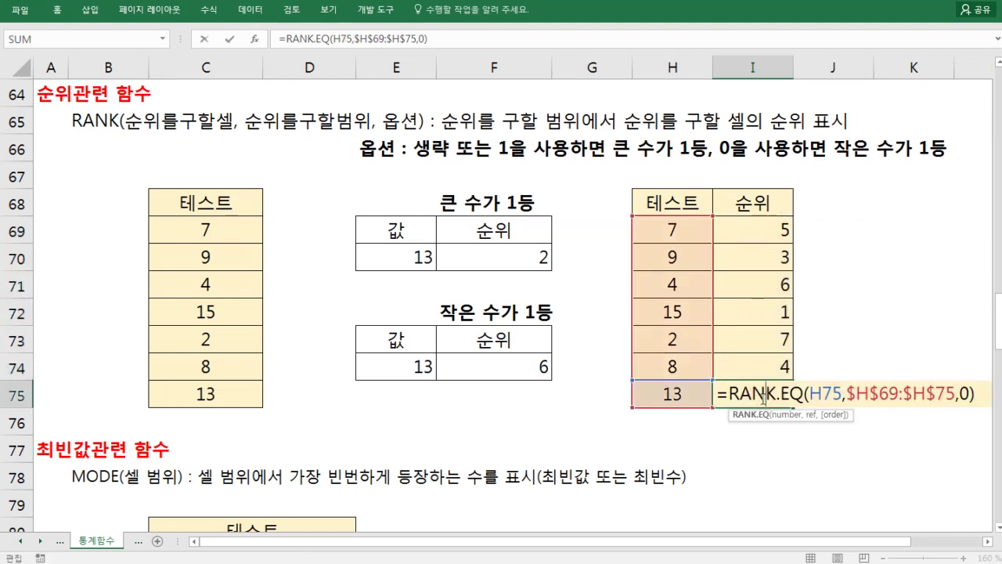
key(Escape)
click(767, 288)
double_click(767, 288)
key(Escape)
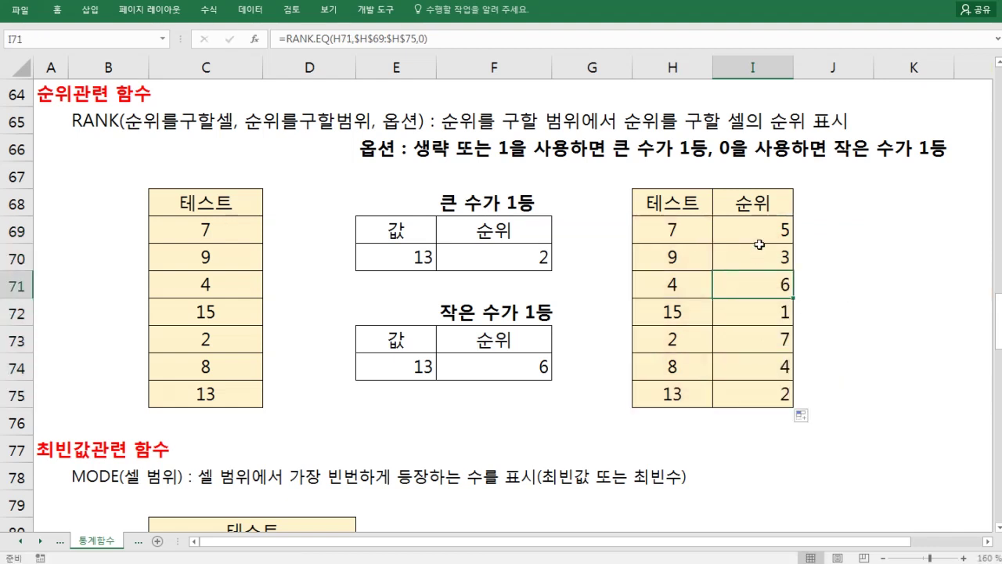
click(761, 235)
double_click(763, 231)
key(Escape)
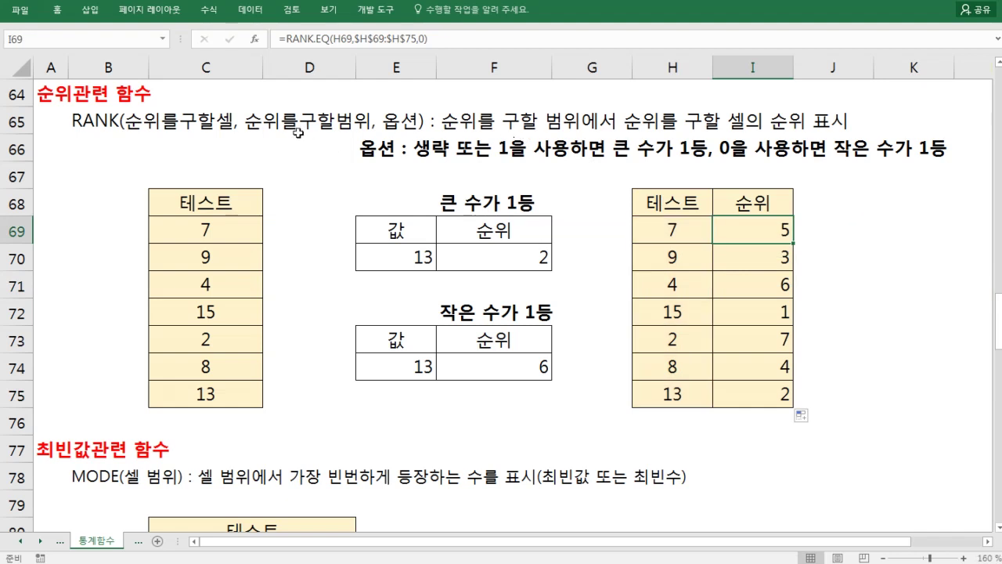
- Change the function name in the B65 description from RANK to RANK.EQ
click(109, 118)
double_click(84, 126)
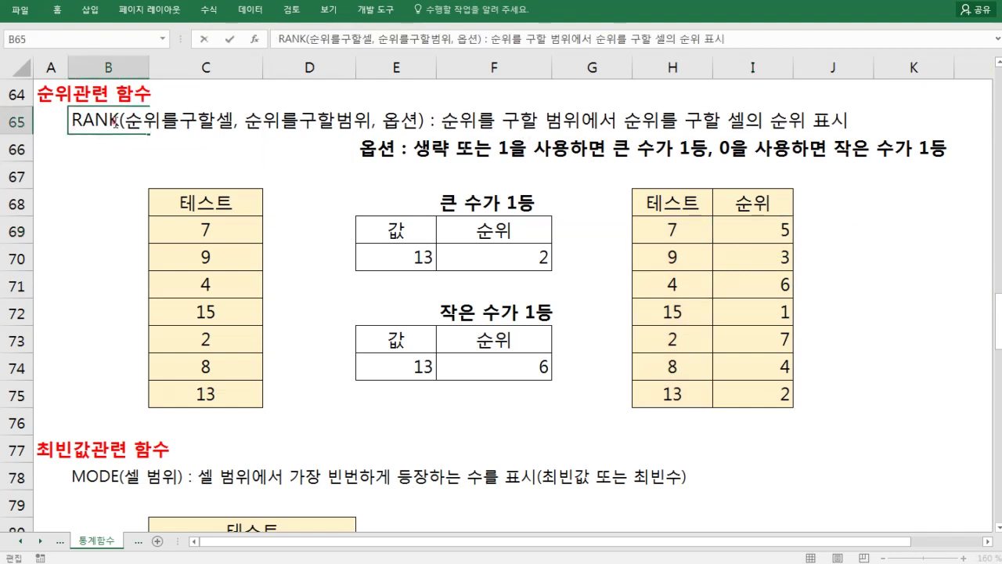
text(.E)
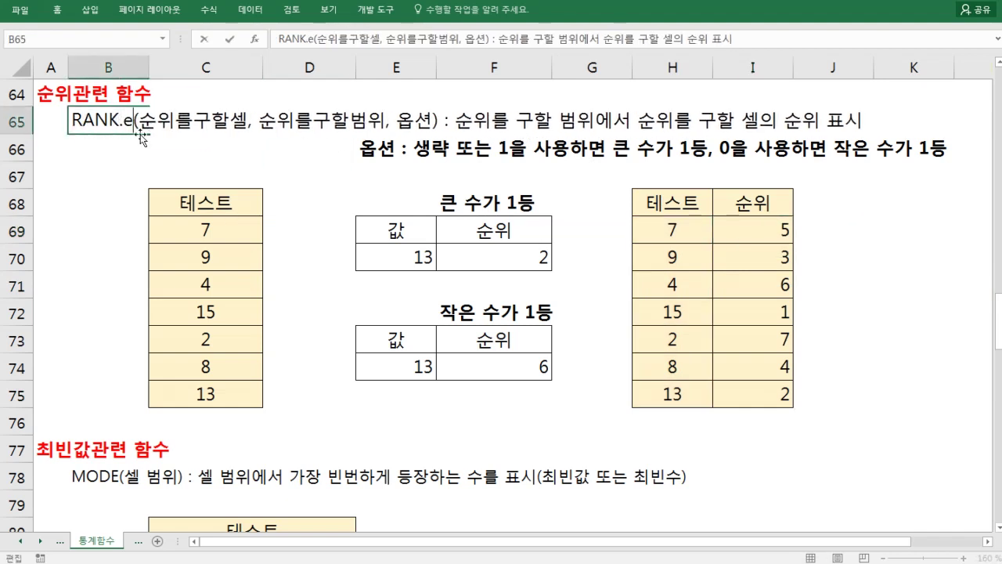
text(Q)
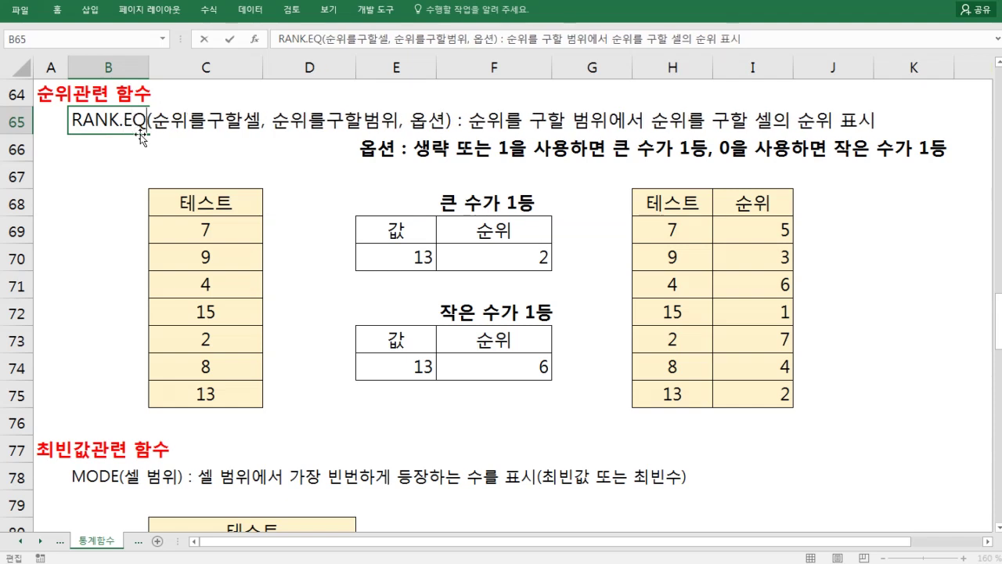
key(Return)
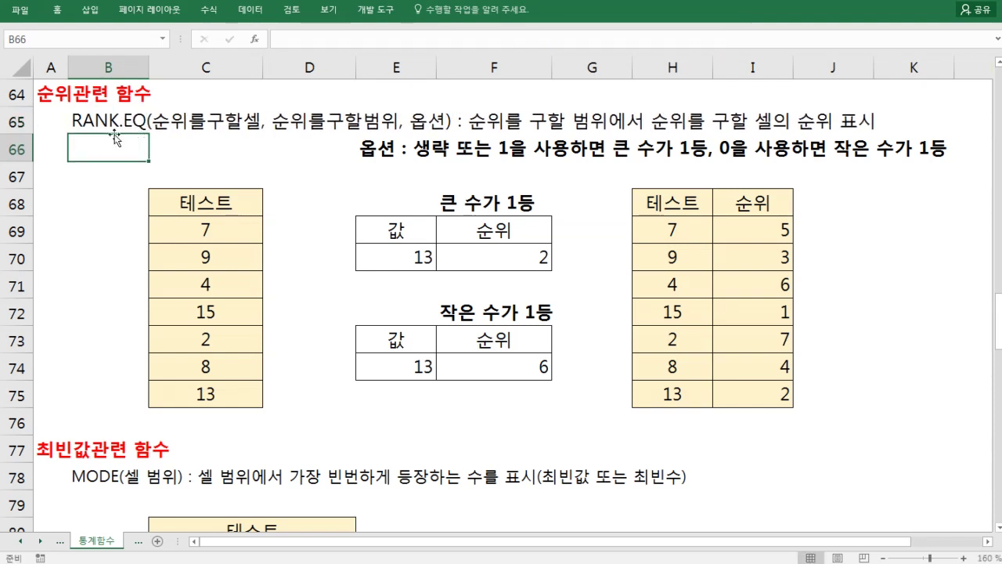
click(116, 124)
- Compare the absolute range in the I69 formula with the relative ranges in the F70 and F74 RANK formulas
click(751, 230)
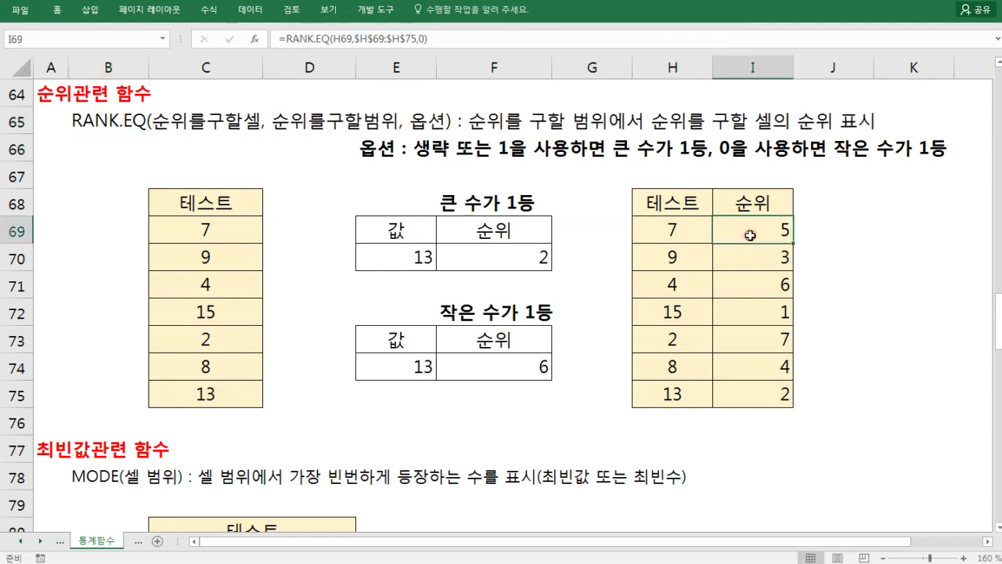
double_click(749, 231)
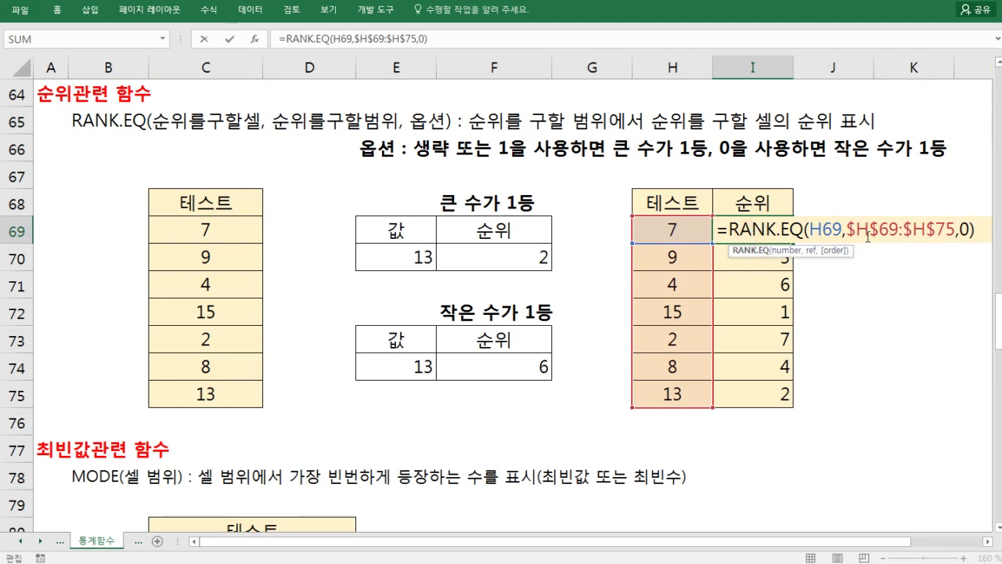
drag(846, 230, 956, 229)
double_click(500, 255)
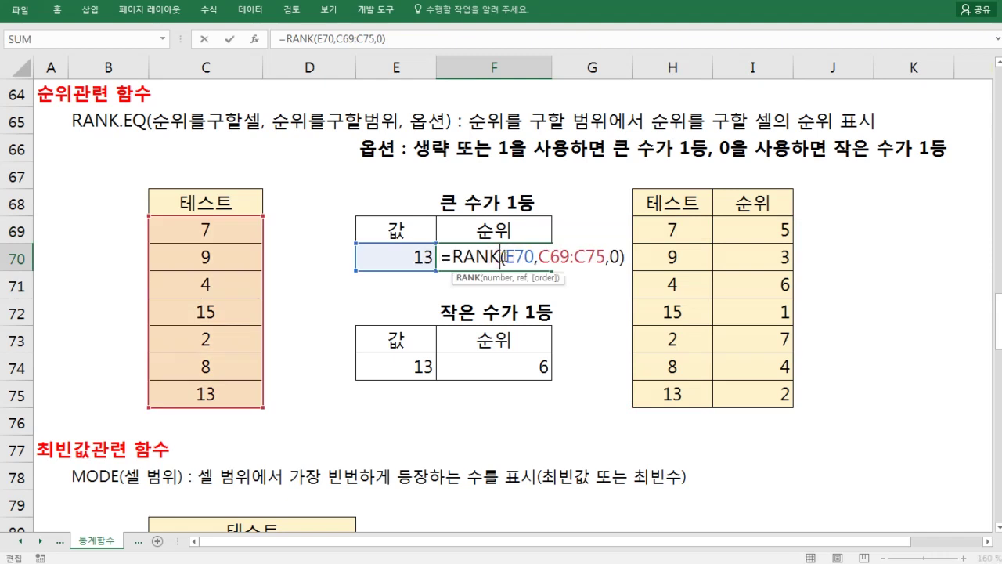
click(523, 362)
double_click(532, 368)
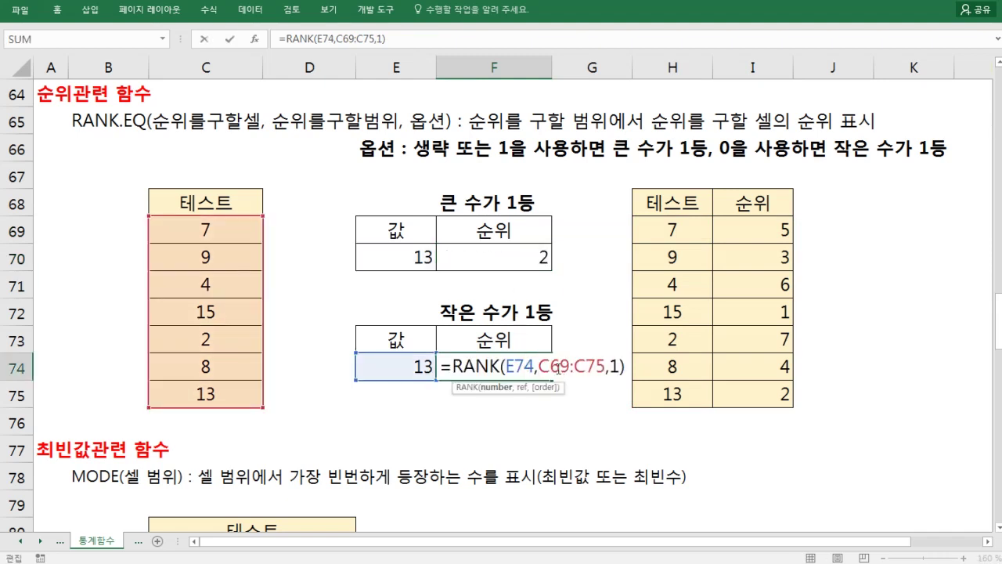
key(Escape)
- Go to the 최빈값관련 함수 section and review the MODE description and its test data in C81:D87
scroll(388, 306, down, 1)
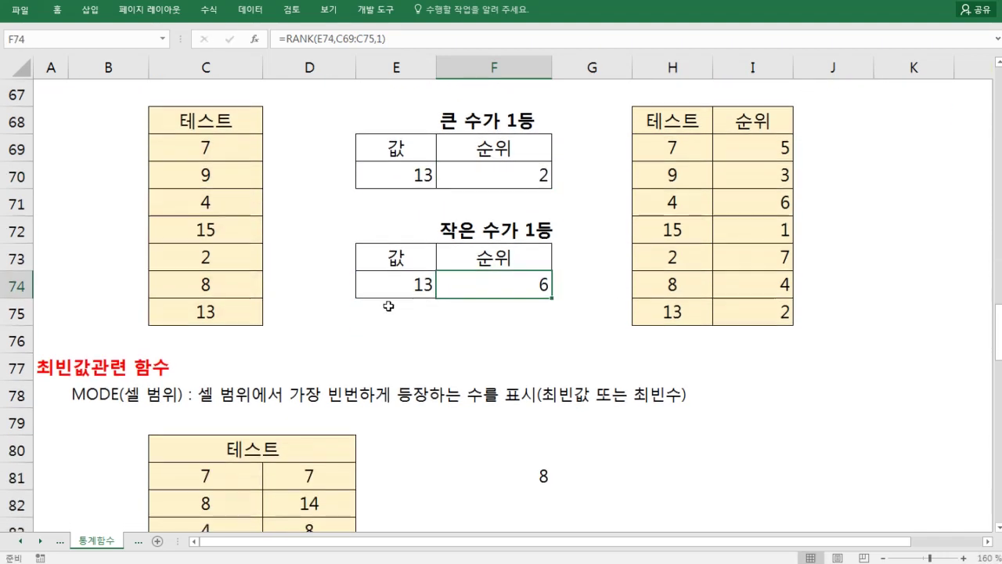
scroll(388, 301, down, 3)
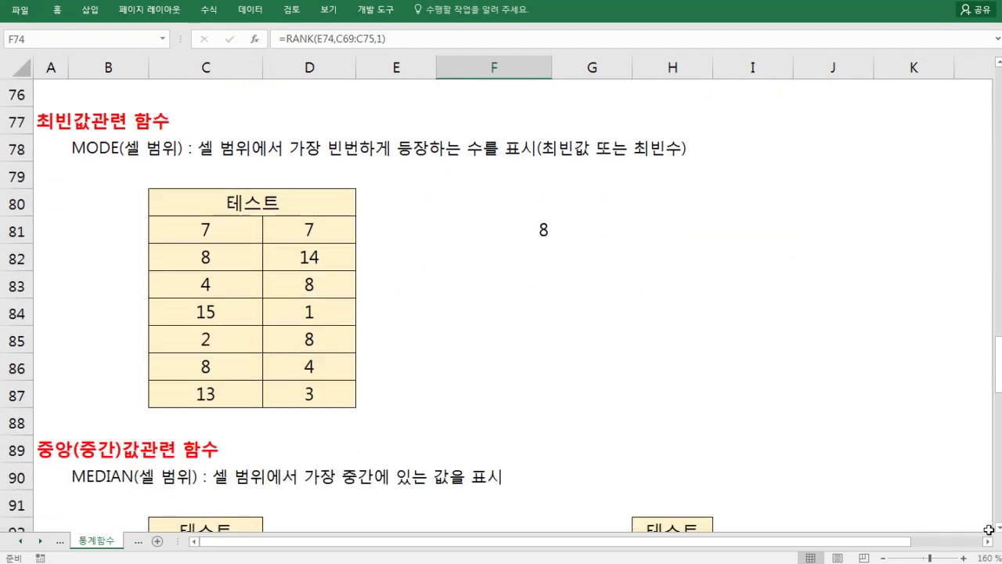
scroll(989, 530, down, 1)
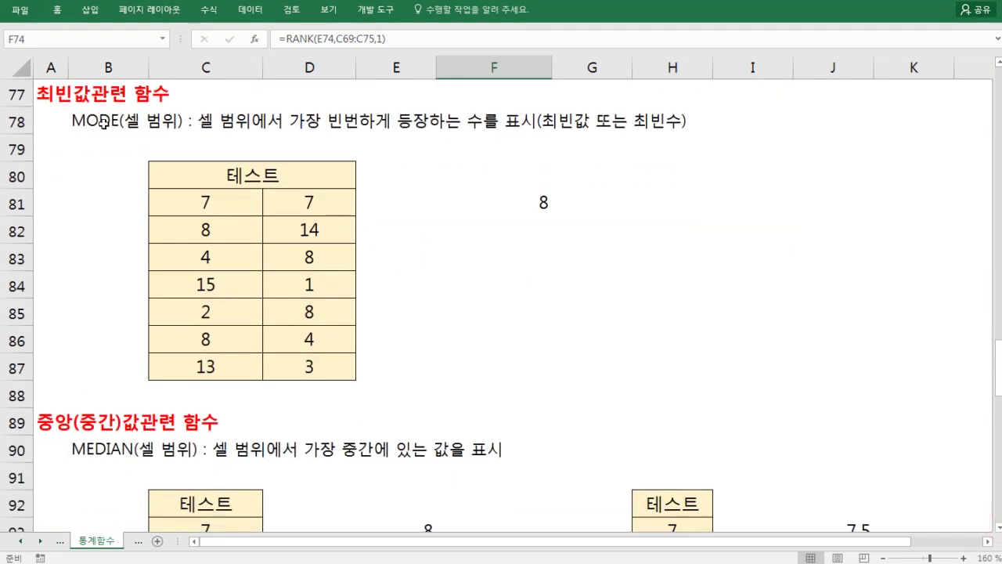
click(103, 123)
click(95, 142)
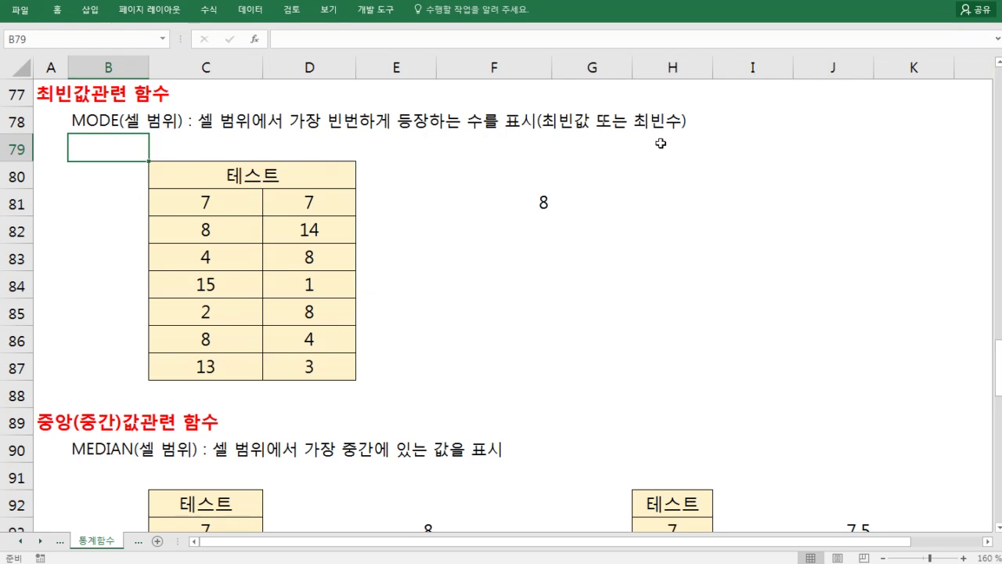
click(206, 201)
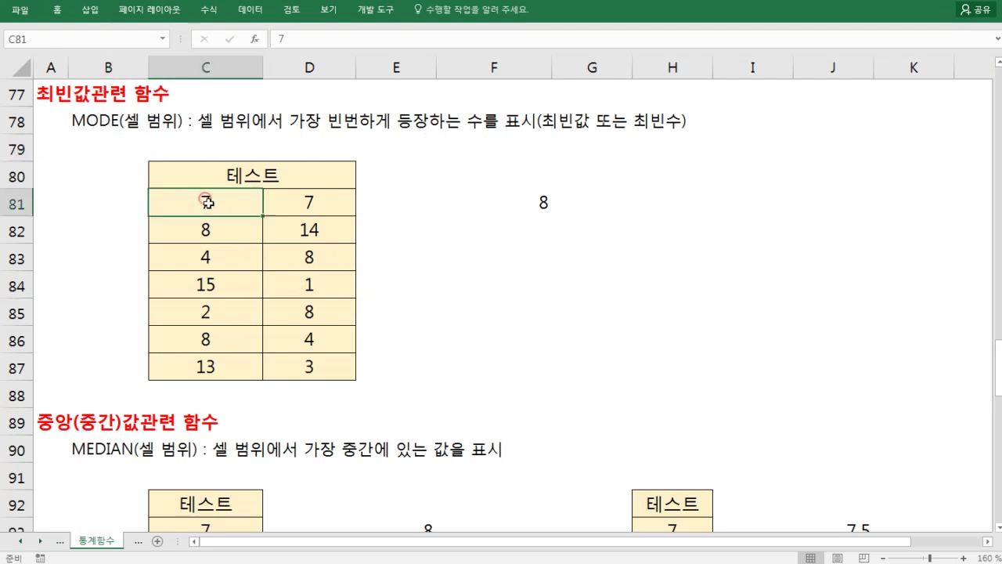
drag(206, 202, 307, 361)
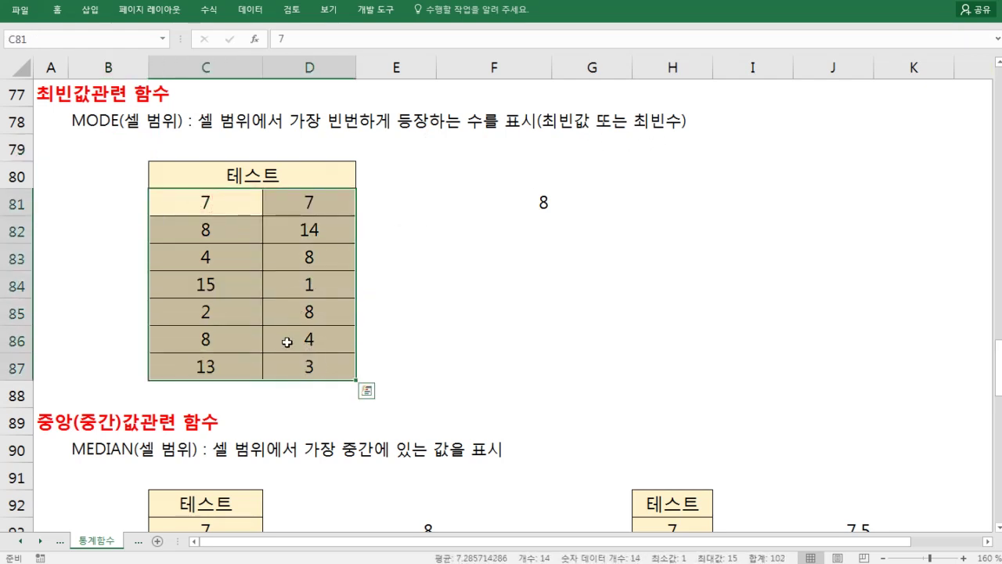
- Mark each 8 in the test data C81:D87 to examine how often the value occurs, and clear the marks
drag(197, 330, 221, 356)
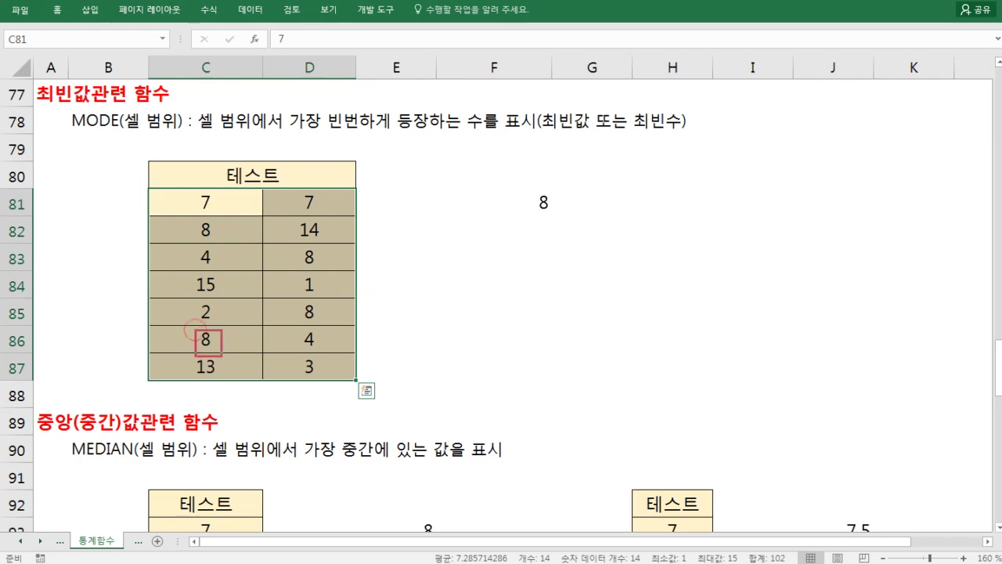
drag(297, 299, 321, 328)
drag(298, 243, 318, 270)
drag(196, 218, 217, 244)
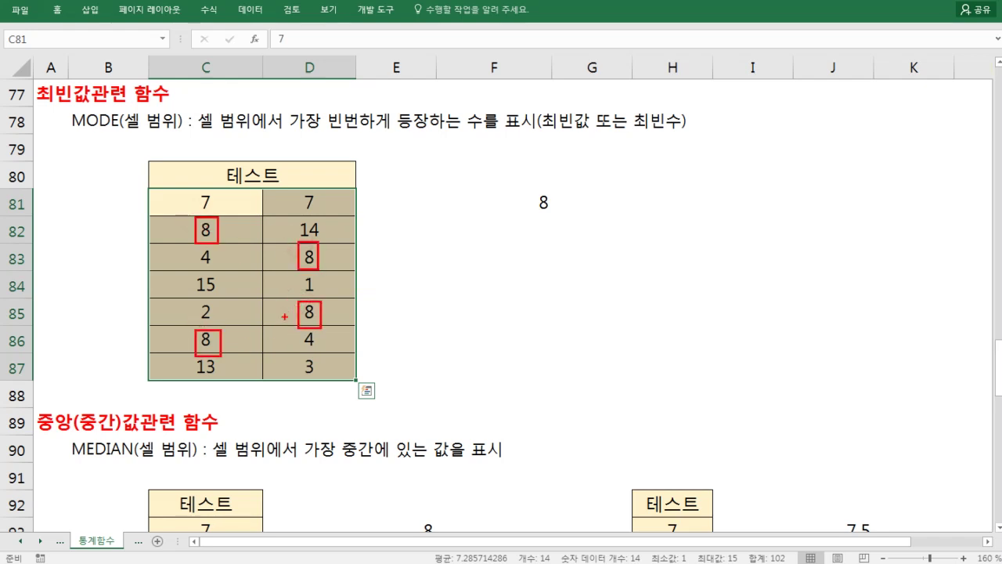
key(Escape)
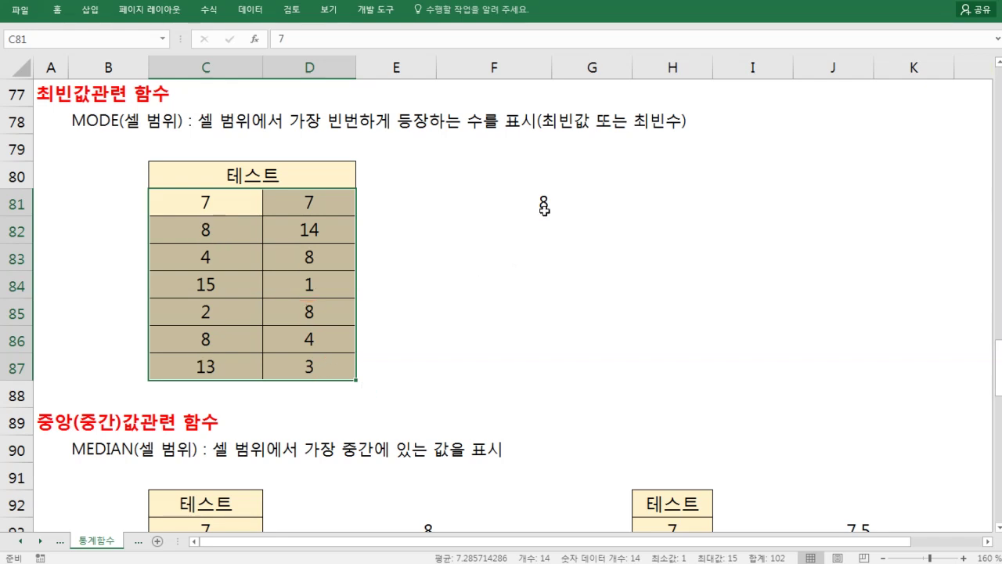
- Inspect the MODE formula in F81 and the cell range it references, leaving the formula unedited
double_click(543, 207)
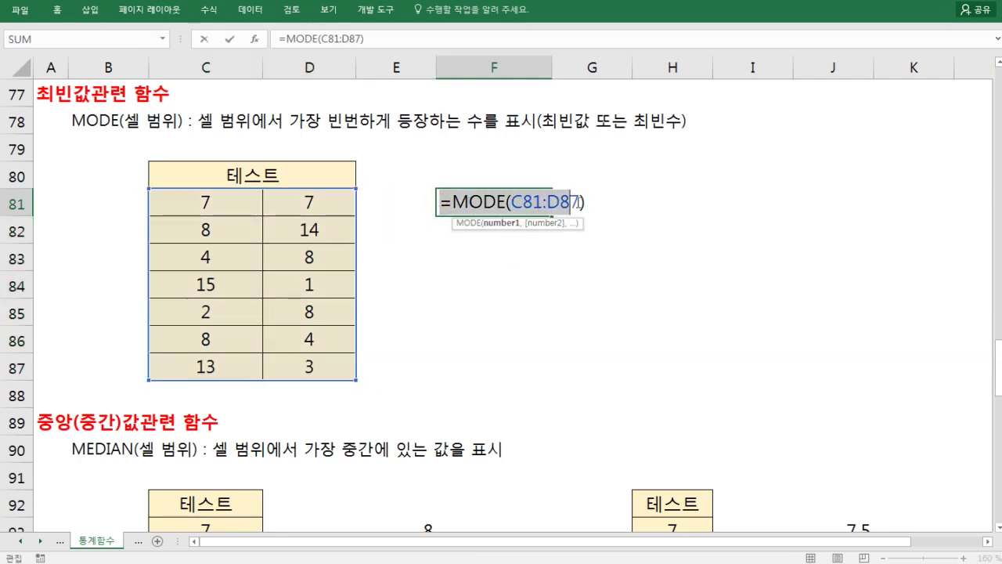
key(Escape)
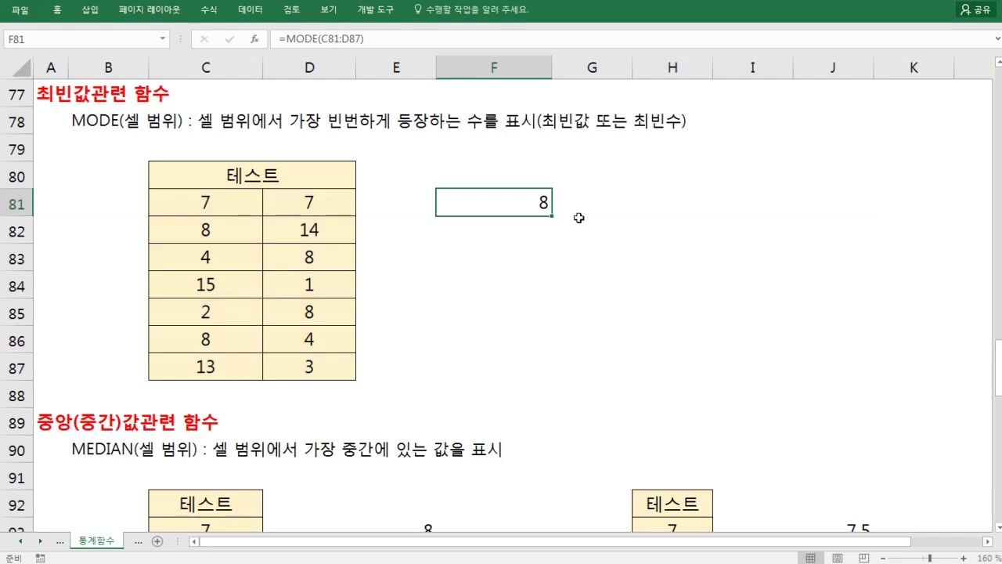
double_click(544, 205)
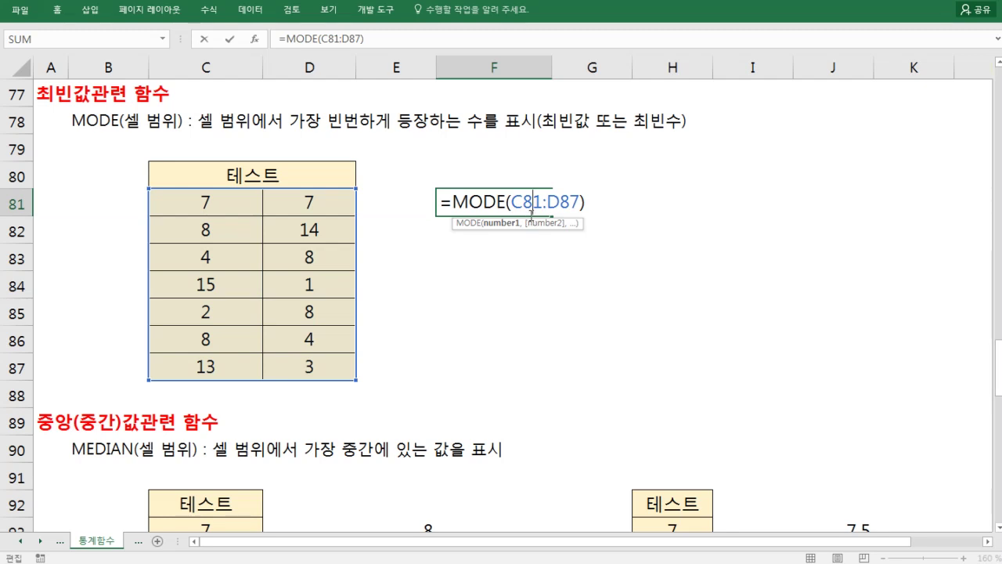
key(Escape)
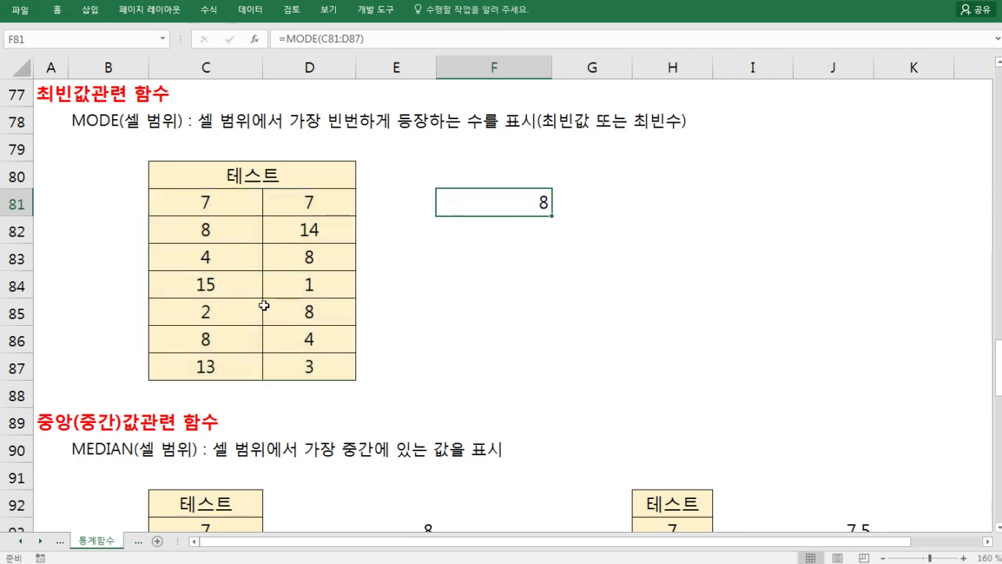
- Go to the 중앙(중간)값관련 함수 section and compare the test data ranges C93:C99 and H93:H98
scroll(509, 211, down, 1)
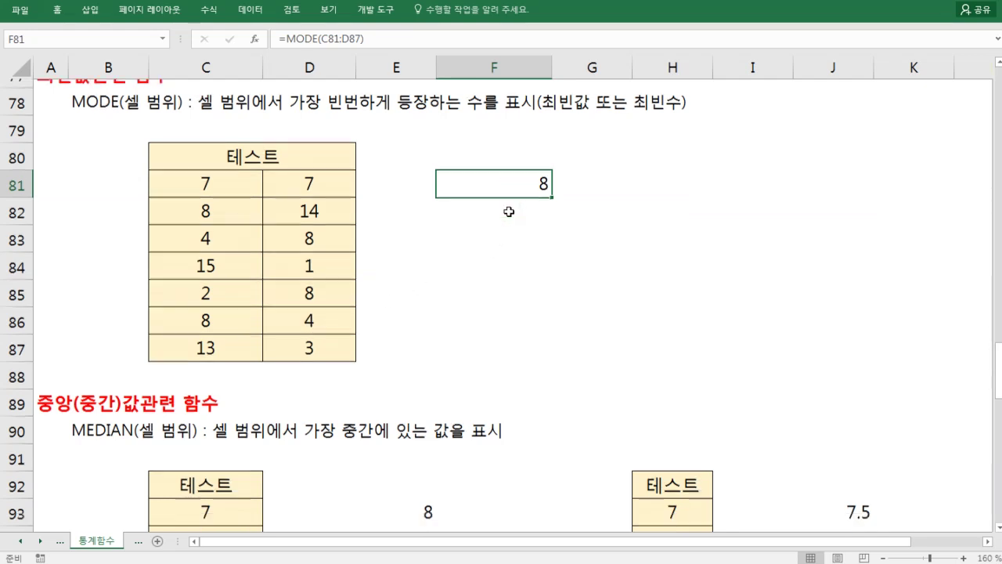
scroll(508, 211, down, 4)
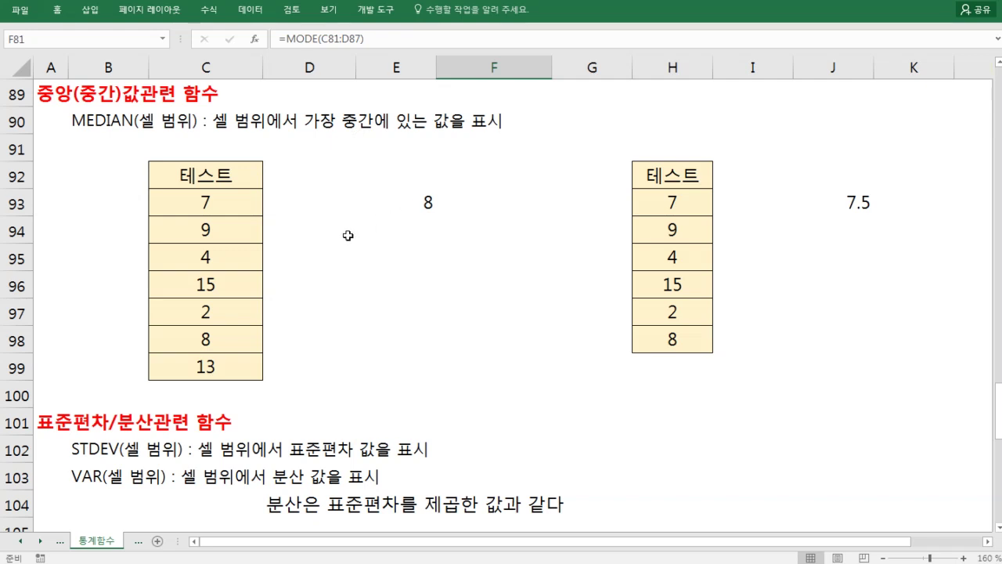
mouse_move(226, 206)
mouse_down()
mouse_move(222, 368)
mouse_move(227, 202)
mouse_up()
click(223, 367)
drag(664, 204, 663, 350)
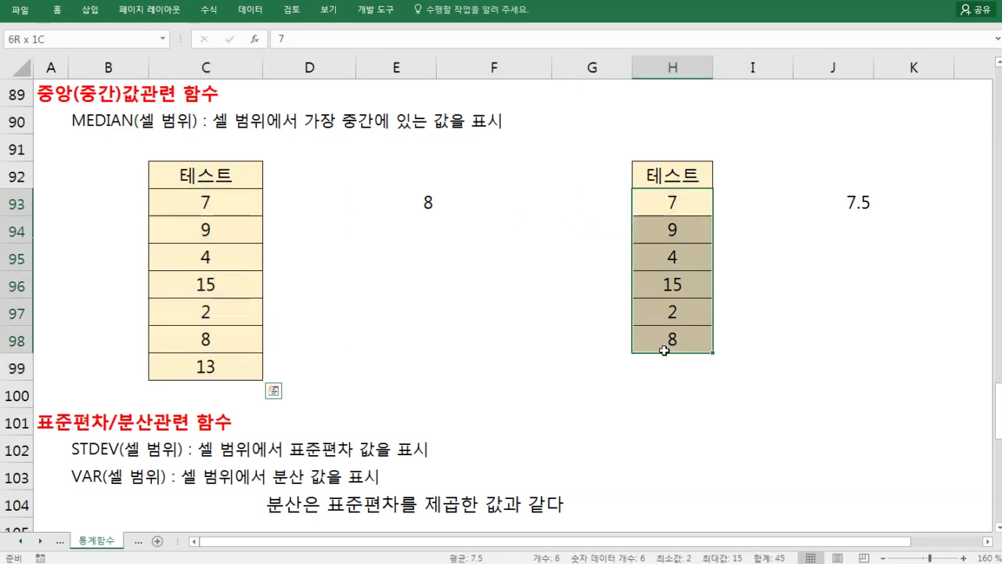
drag(698, 206, 681, 340)
drag(678, 202, 675, 339)
drag(689, 201, 675, 339)
drag(227, 200, 232, 365)
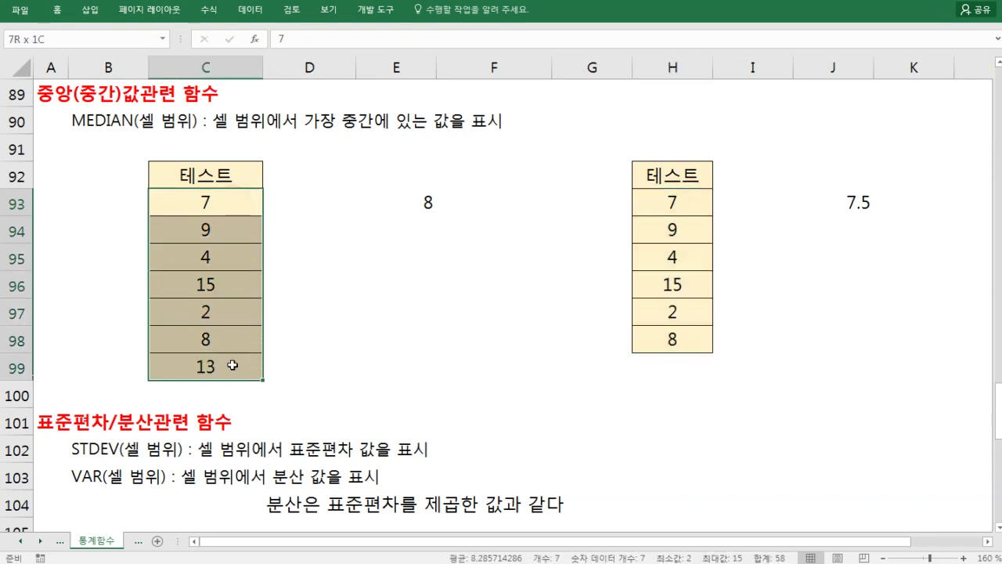
- Inspect the MEDIAN formula in E93 and annotate the C93:C99 values in ascending order beside the table, clearing the notes when done
double_click(423, 202)
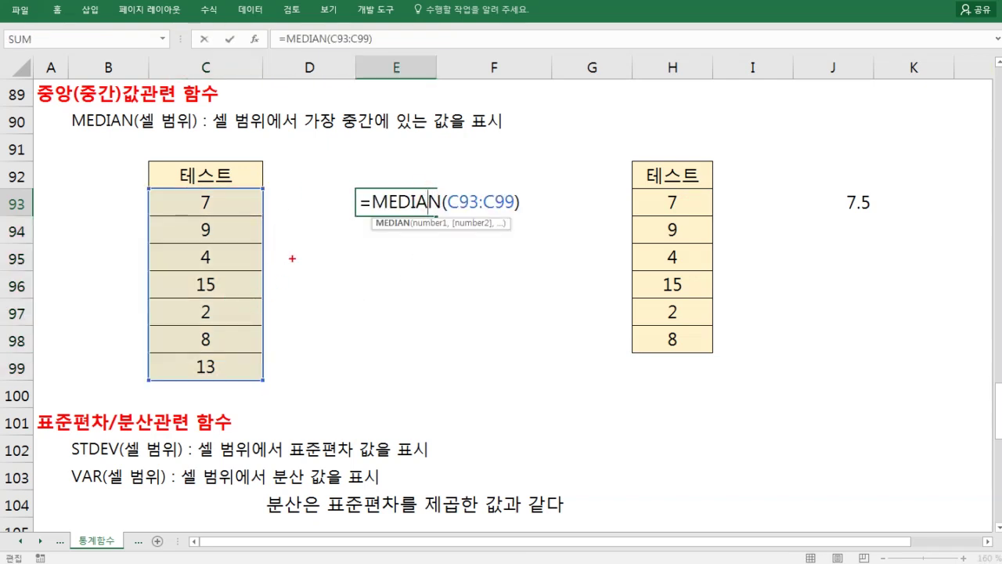
mouse_move(310, 190)
mouse_down()
mouse_move(323, 205)
mouse_move(321, 232)
mouse_move(302, 263)
mouse_move(321, 291)
mouse_up()
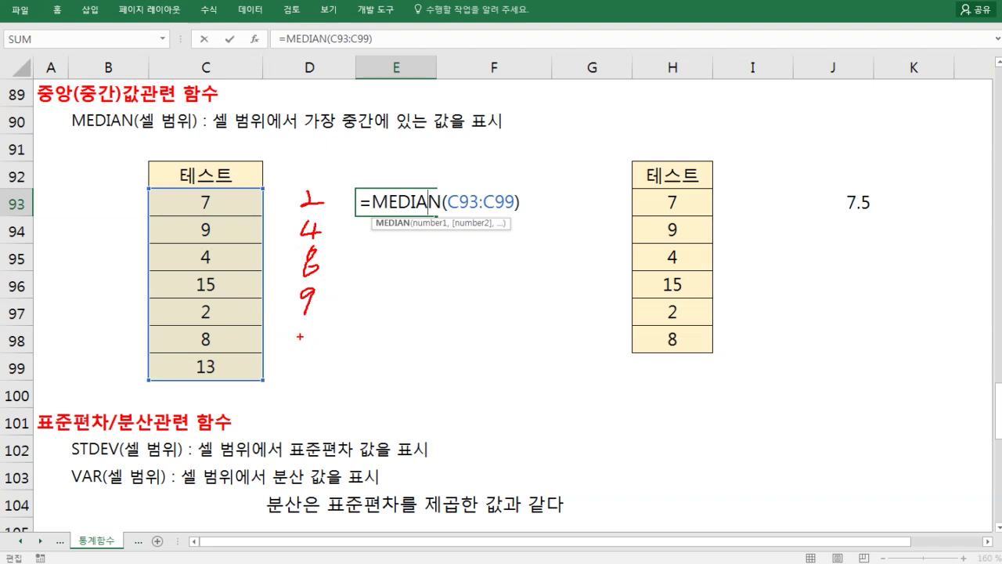
mouse_move(303, 332)
mouse_down()
mouse_move(300, 354)
mouse_move(319, 343)
mouse_move(299, 394)
mouse_move(313, 395)
mouse_move(327, 365)
mouse_up()
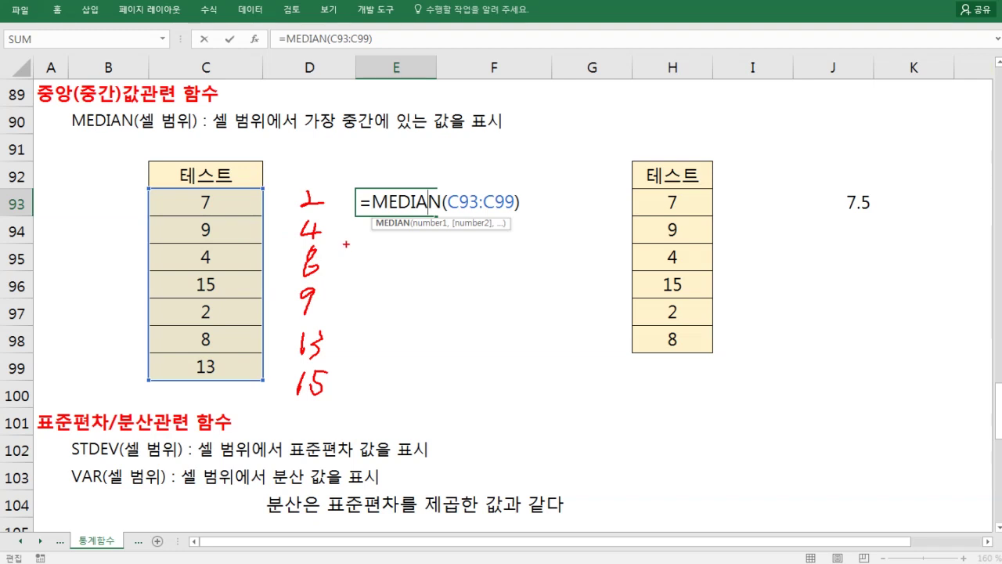
mouse_move(341, 227)
mouse_down()
mouse_move(329, 246)
mouse_move(343, 258)
mouse_move(363, 249)
mouse_move(359, 267)
mouse_up()
drag(313, 280, 296, 244)
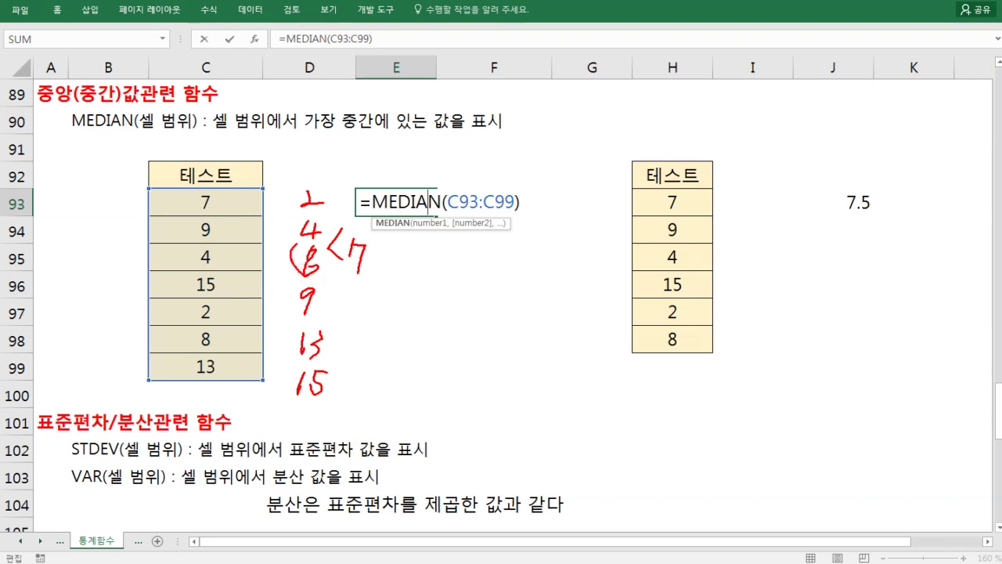
key(Escape)
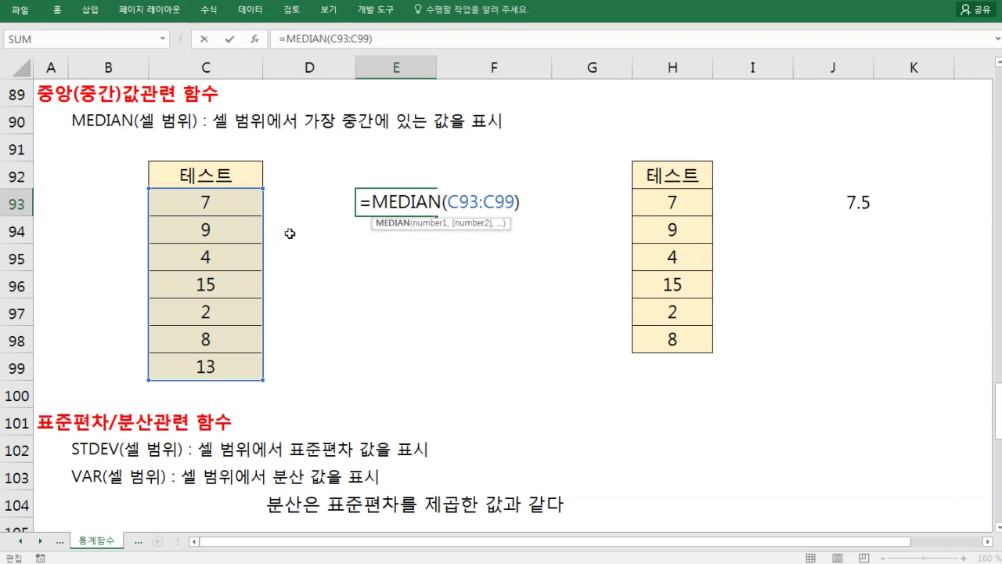
click(347, 235)
drag(235, 204, 228, 365)
click(232, 291)
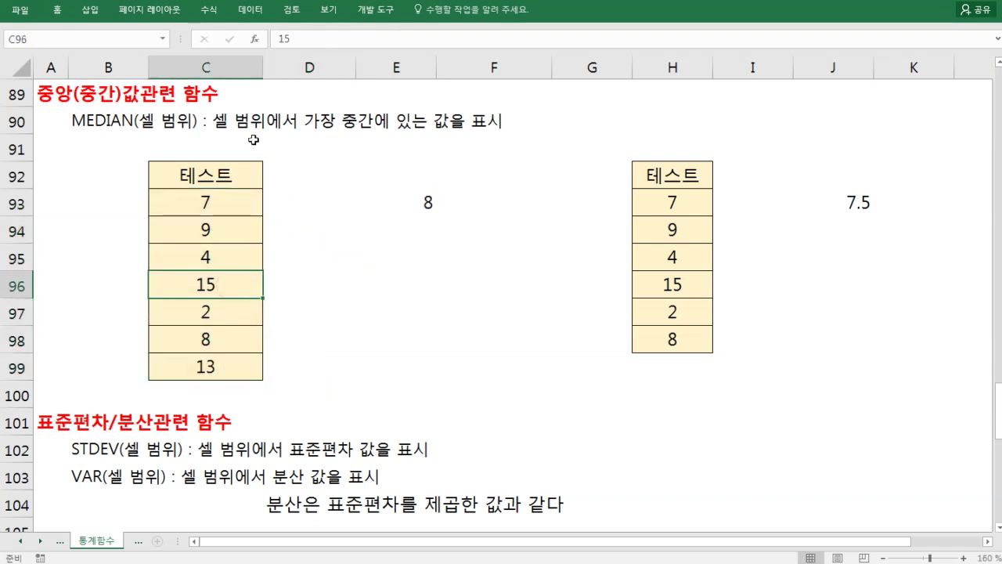
- Insert "차례대로 나열한 후" before "가장 중간에" in the MEDIAN description in B90
click(314, 143)
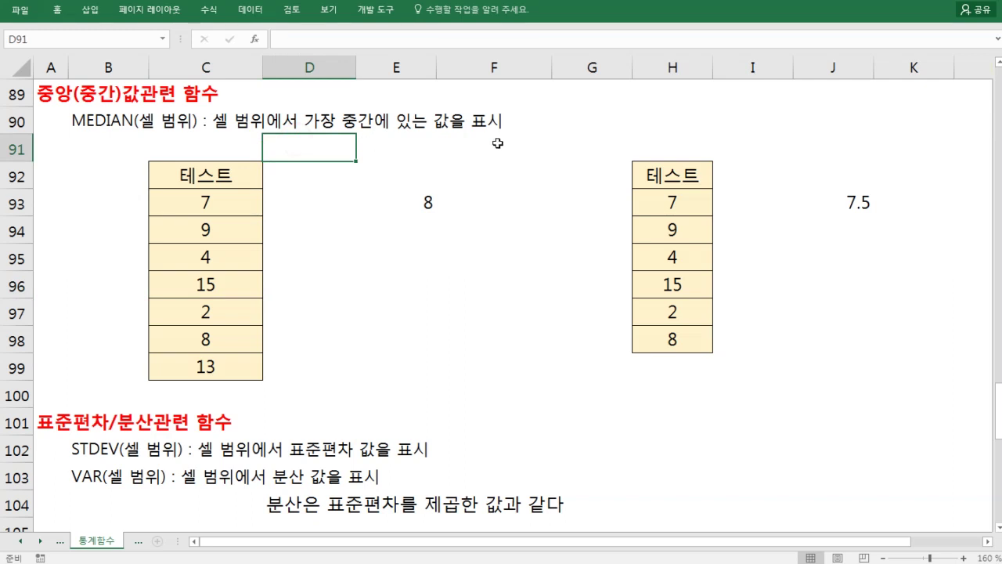
click(386, 149)
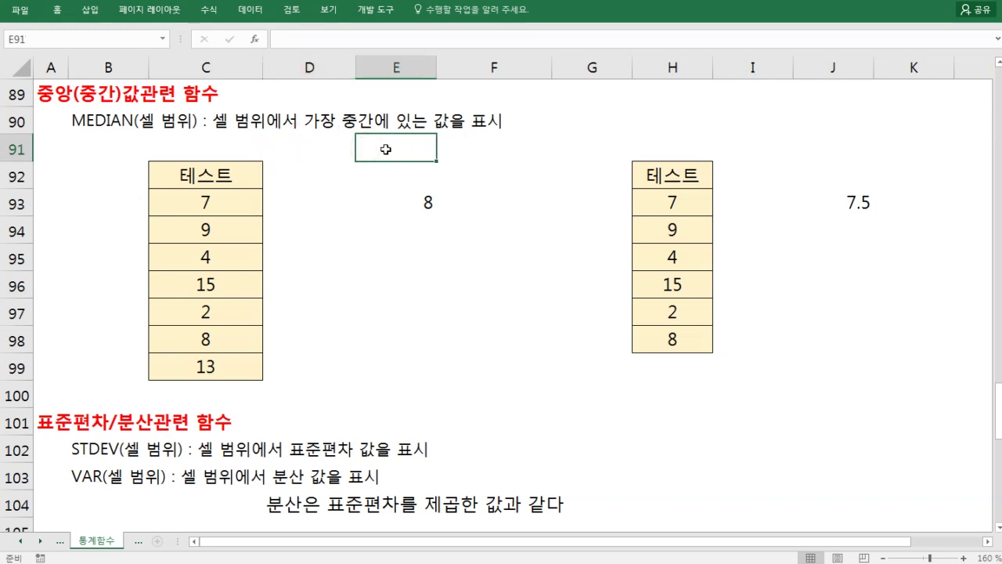
key(Up)
key(Left)
key(Left)
key(Left)
key(F2)
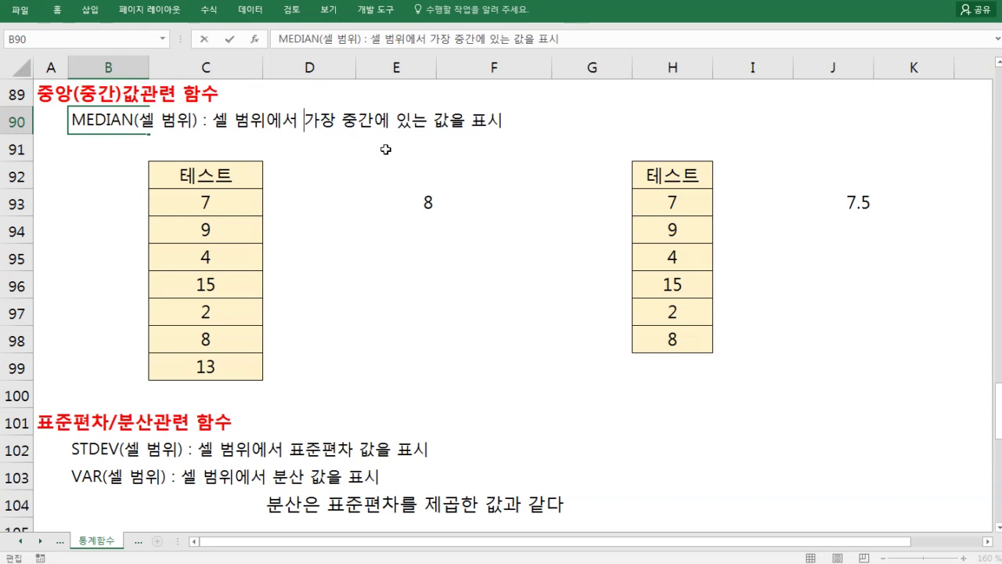
text(ck)
key(BackSpace)
key(BackSpace)
text(참)
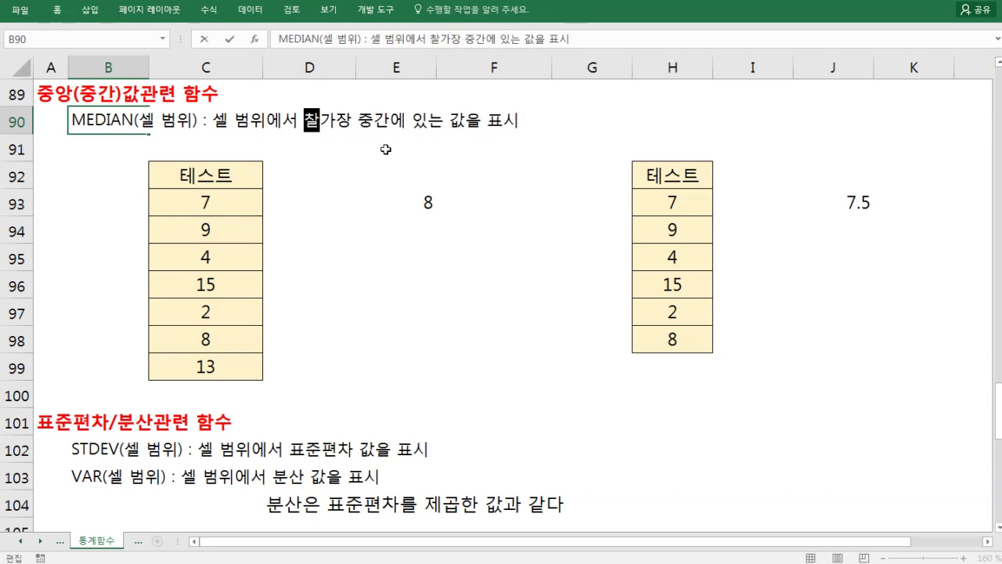
text(례대로 나열)
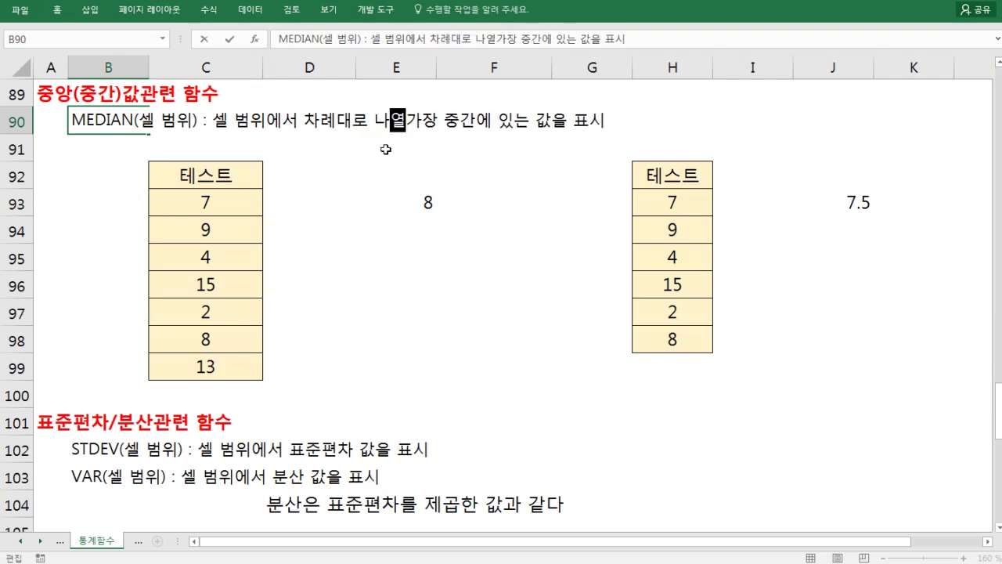
text(한 )
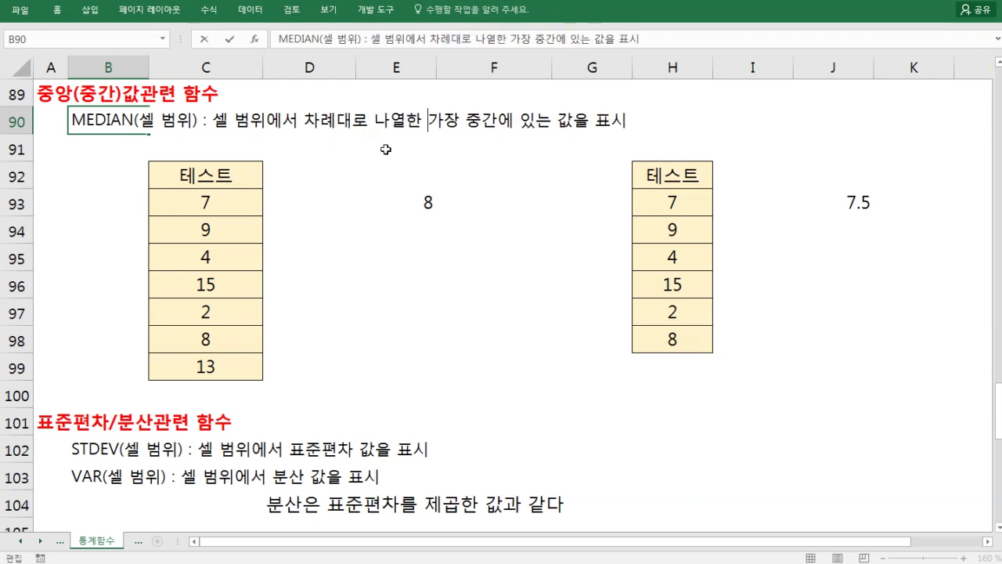
text(후)
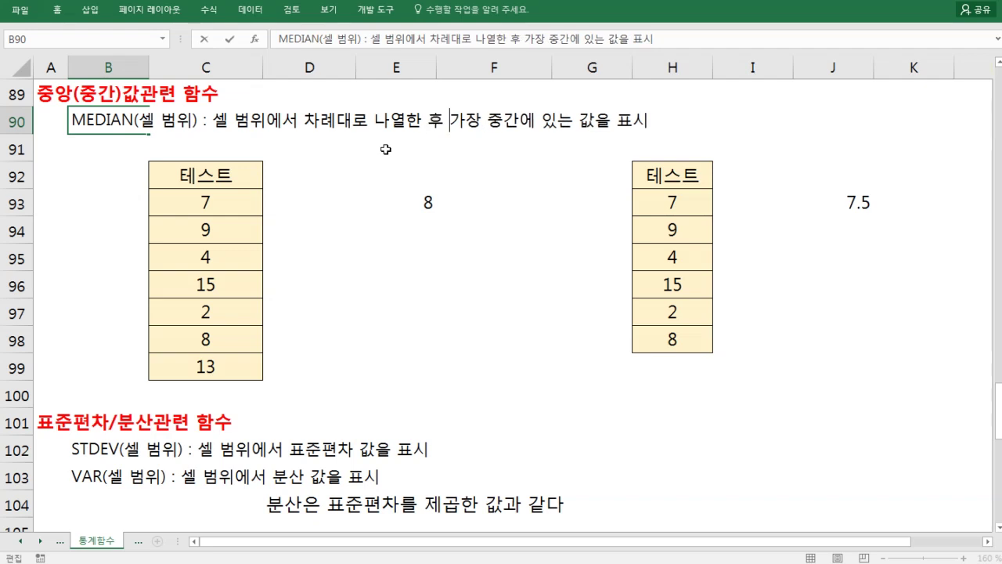
key(Return)
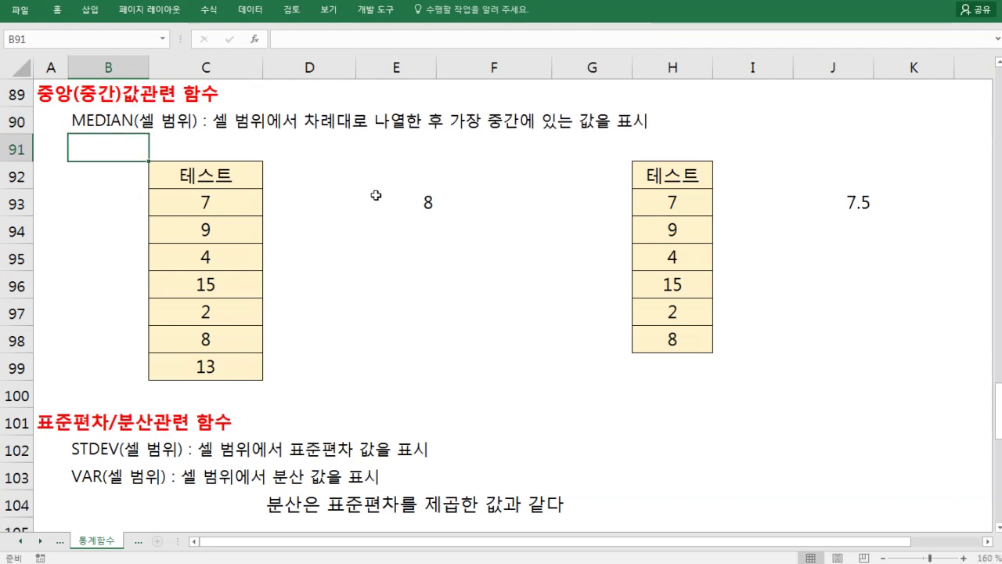
- Recheck the MEDIAN formula in E93 and the range it references
click(423, 201)
double_click(420, 204)
key(Escape)
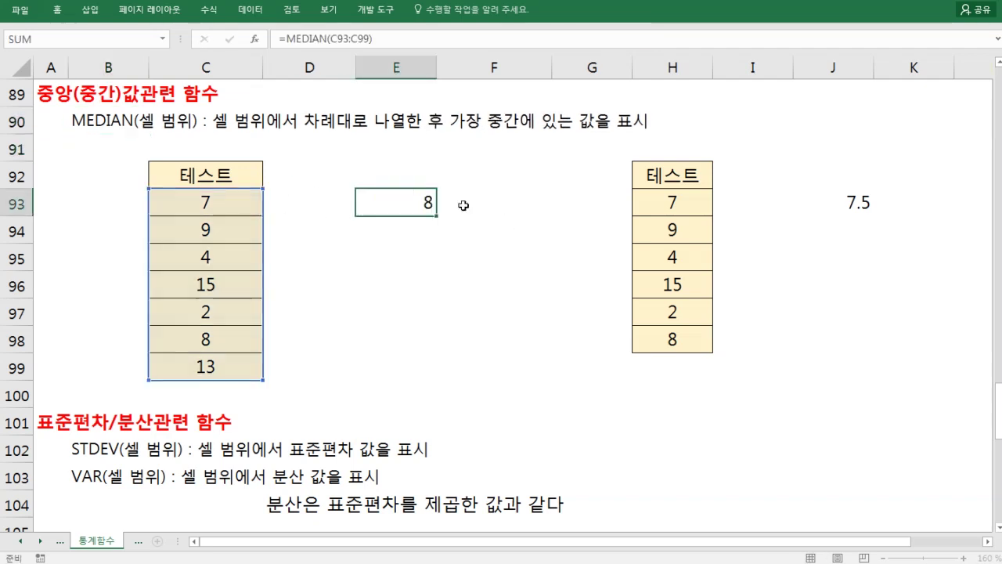
- Annotate the H93:H98 values in ascending order with a dividing line between 7 and 8, clear the notes, and check the J93 formula
drag(673, 229, 676, 337)
drag(685, 202, 683, 338)
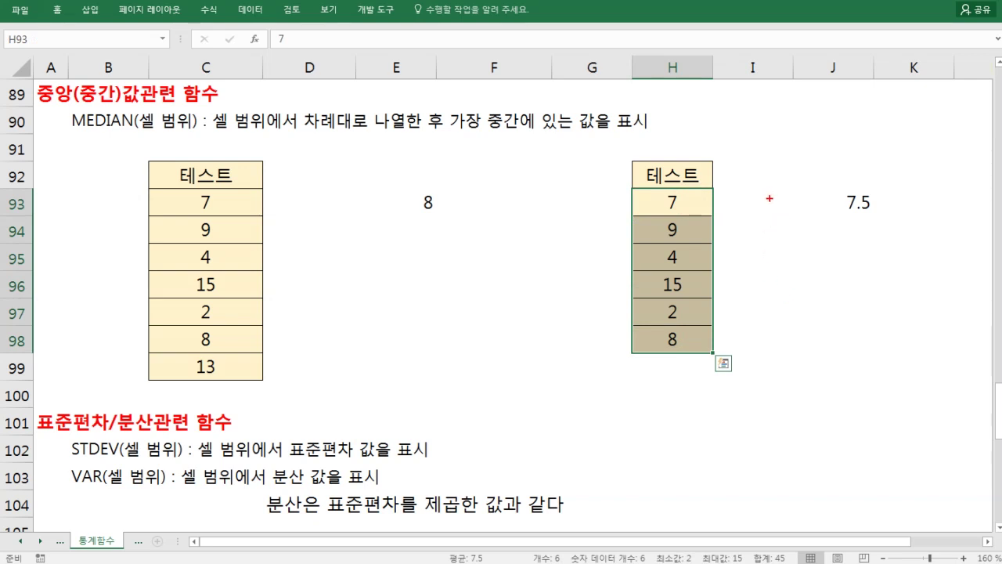
mouse_move(769, 199)
mouse_down()
mouse_move(771, 219)
mouse_move(795, 221)
mouse_move(769, 257)
mouse_move(799, 257)
mouse_move(775, 270)
mouse_up()
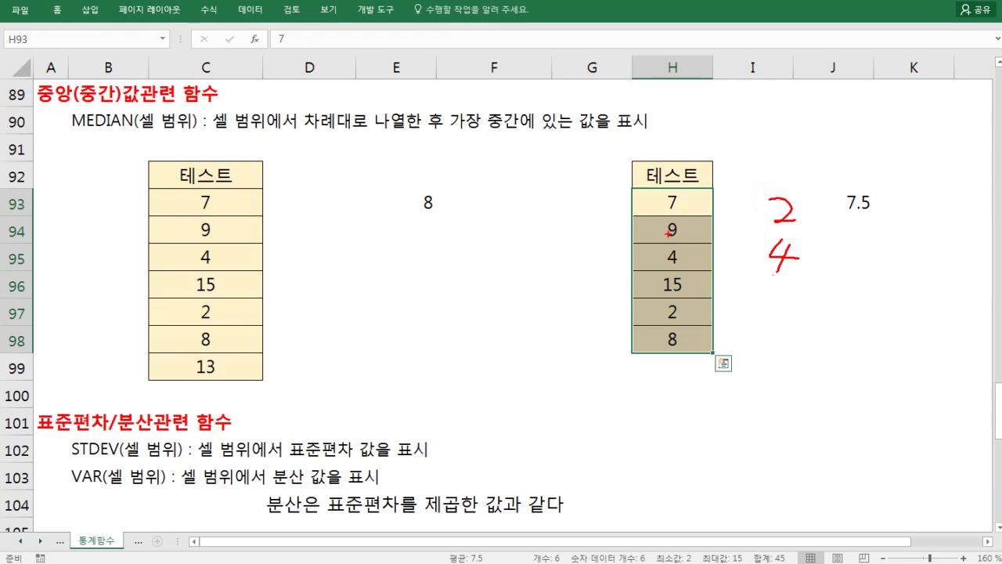
mouse_move(771, 291)
mouse_down()
mouse_move(792, 303)
mouse_move(775, 354)
mouse_move(768, 461)
mouse_move(794, 462)
mouse_move(777, 476)
mouse_move(805, 446)
mouse_up()
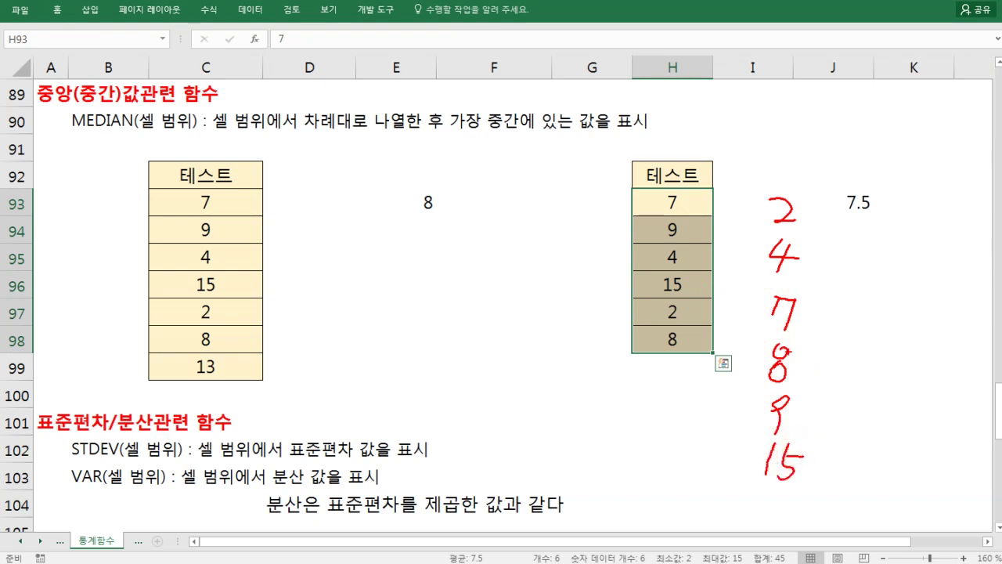
mouse_move(741, 342)
mouse_down()
mouse_move(827, 338)
mouse_move(834, 352)
mouse_up()
drag(812, 317, 806, 377)
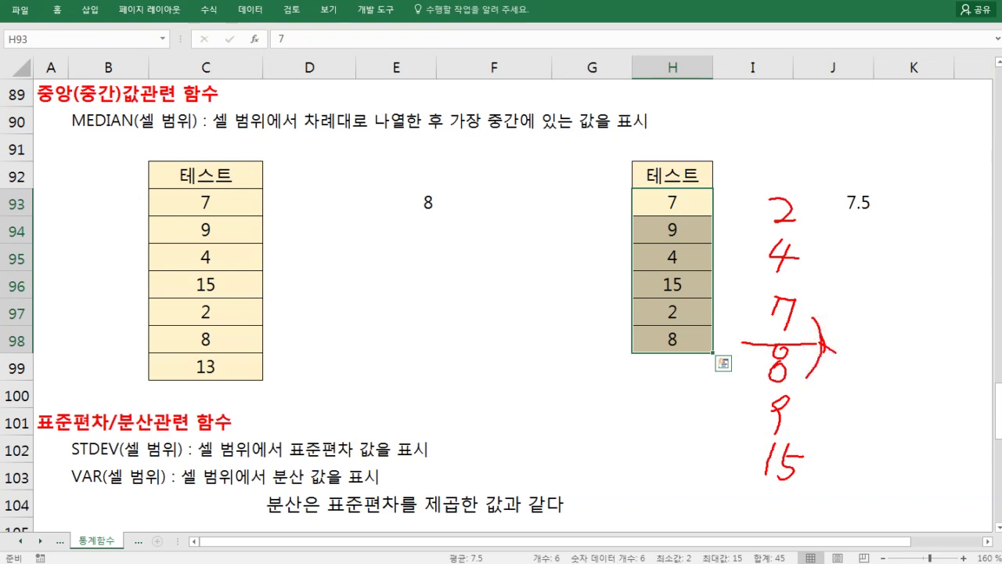
drag(740, 345, 808, 335)
key(Escape)
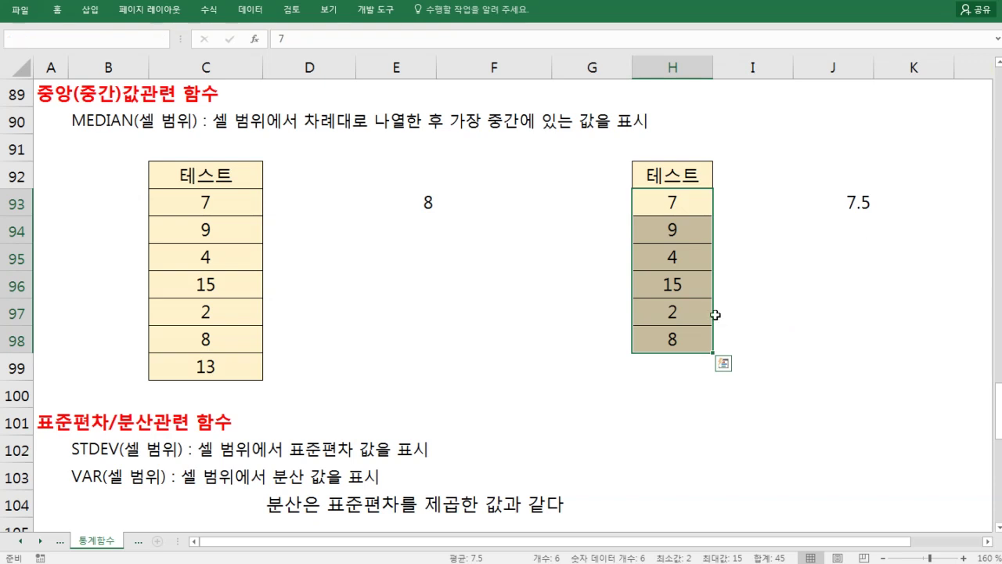
double_click(854, 202)
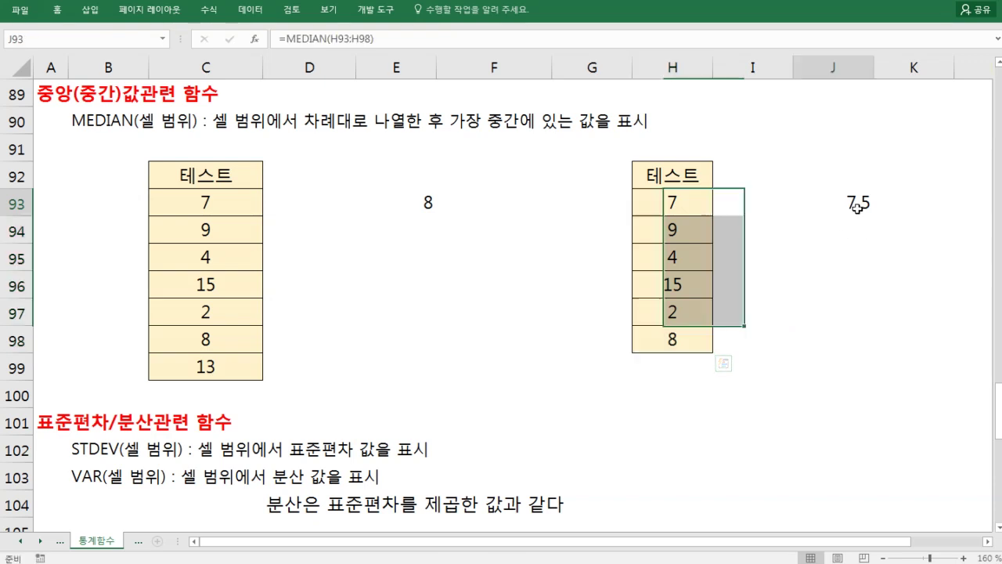
- Enter =(7+8)/2 in J95 as a manual check of the J93 median and review the formula
click(834, 248)
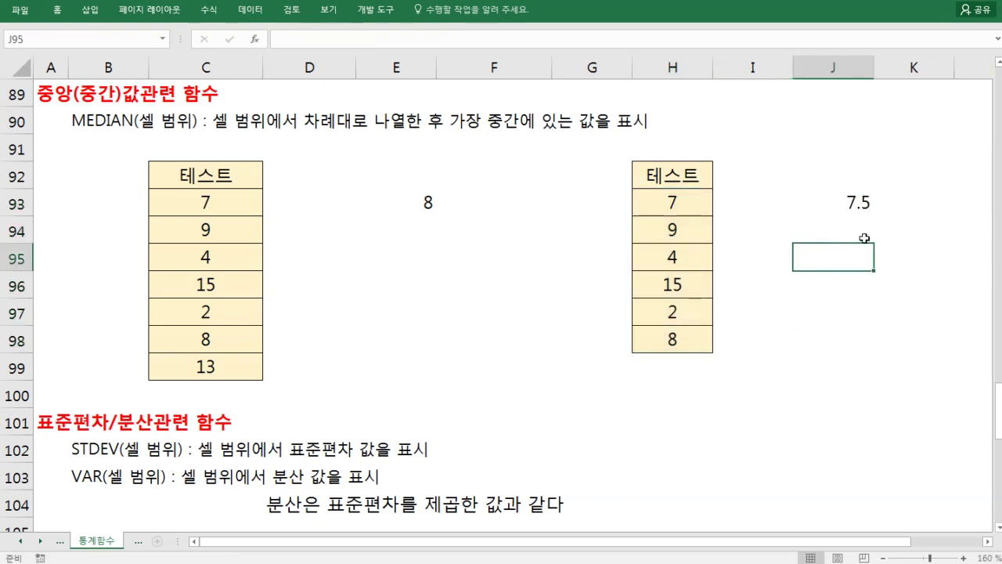
text(=)
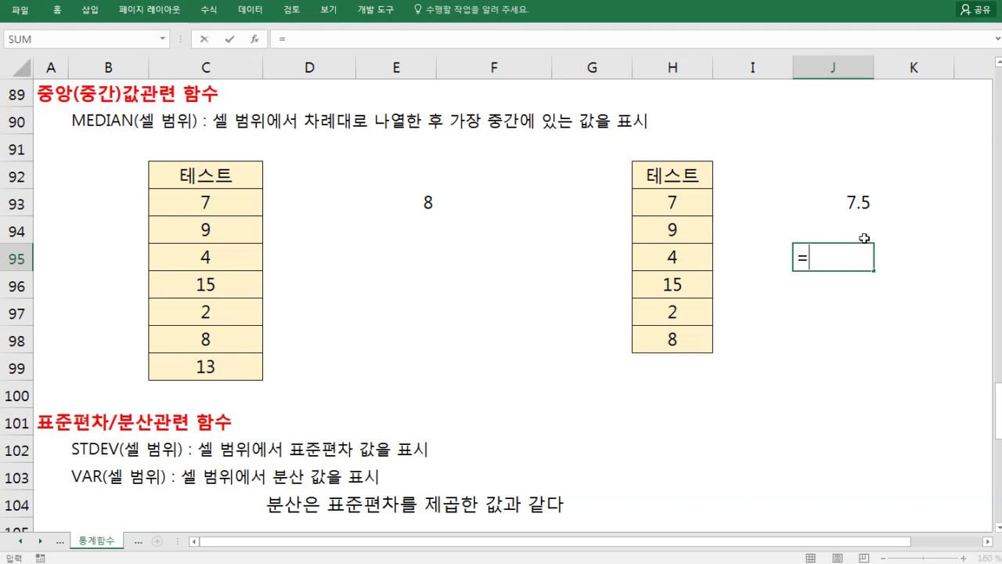
text((7+8)/2)
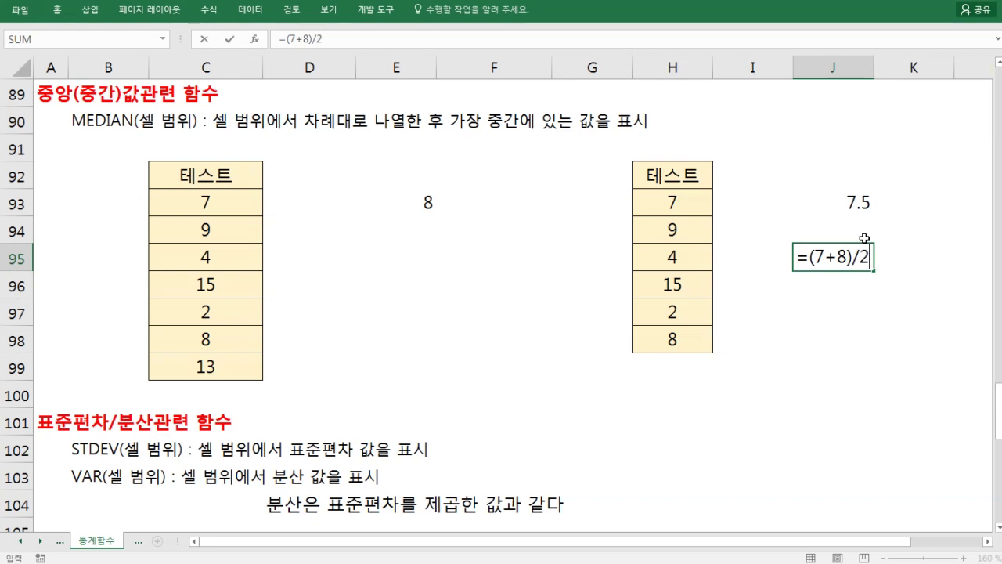
key(Return)
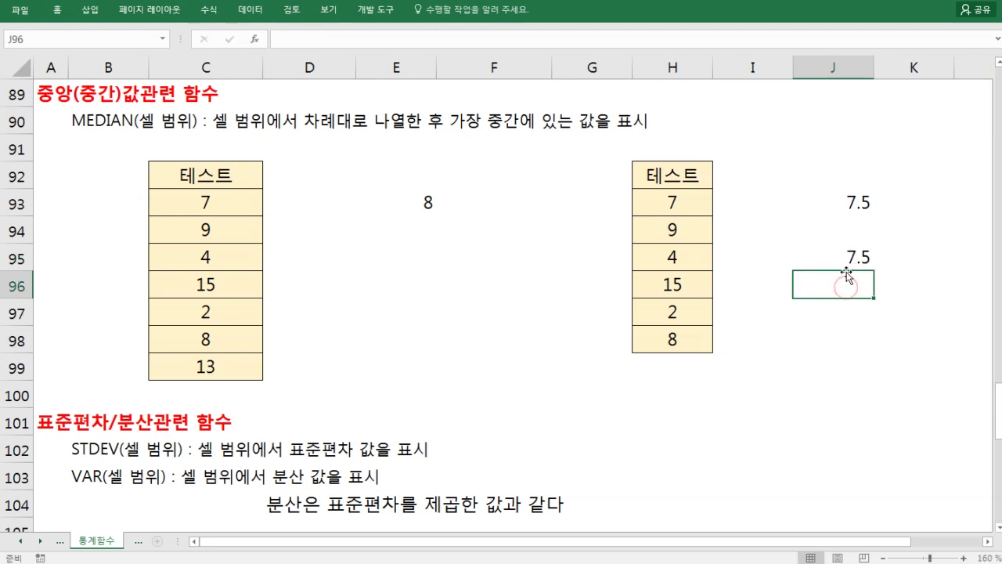
click(839, 257)
double_click(842, 255)
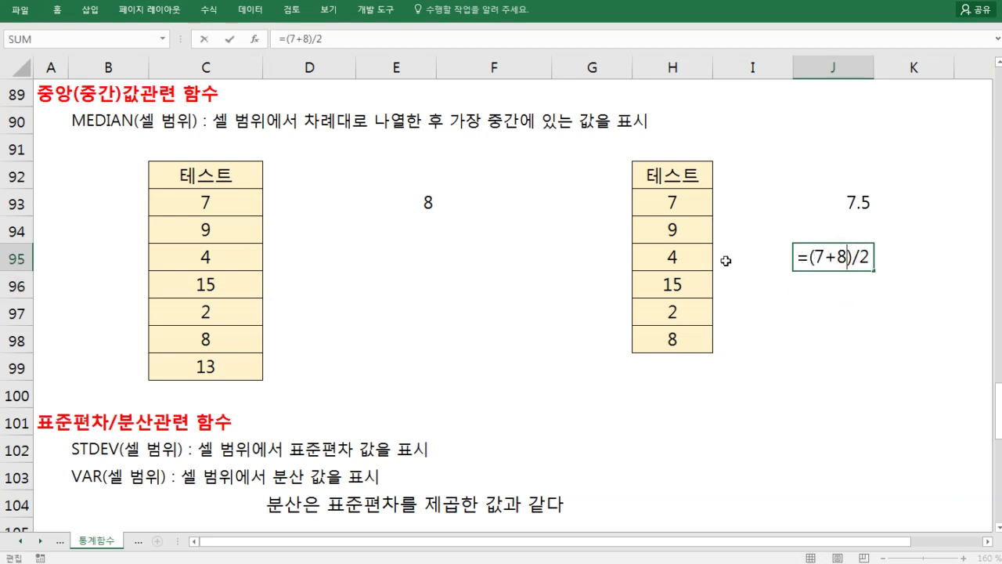
key(Escape)
- Inspect the STDEV formula in E107 and the range it references
scroll(378, 225, down, 4)
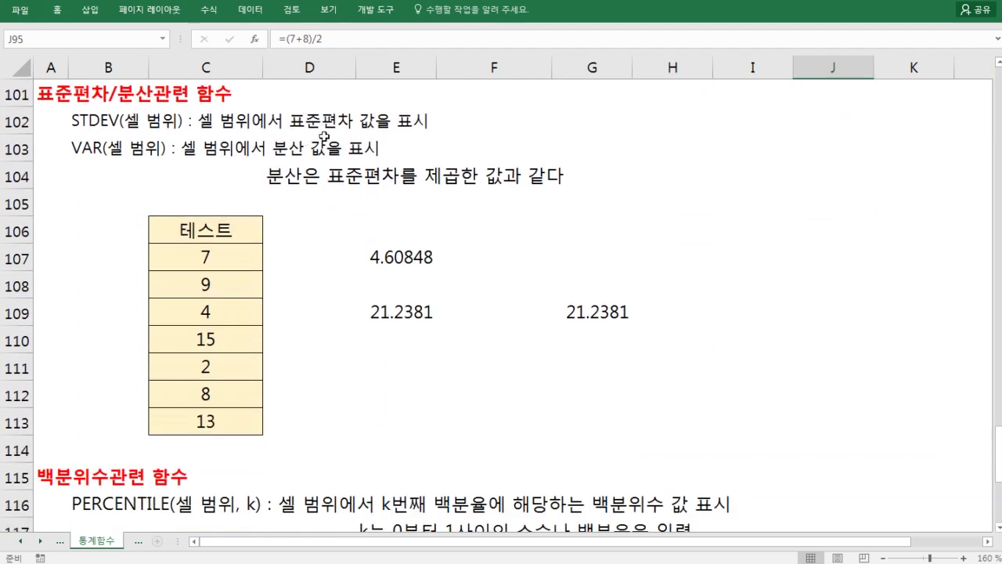
click(380, 252)
double_click(378, 257)
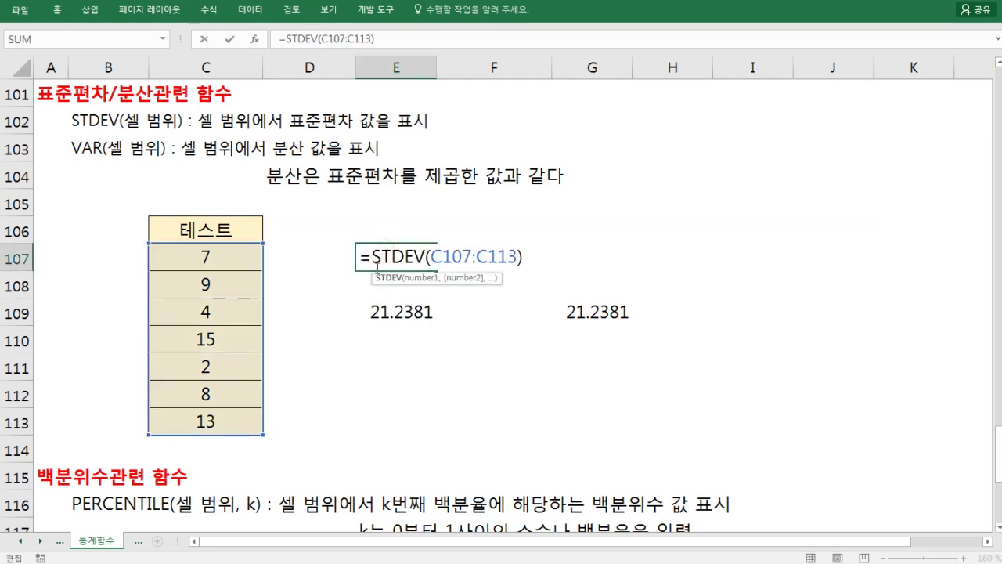
drag(372, 260, 541, 261)
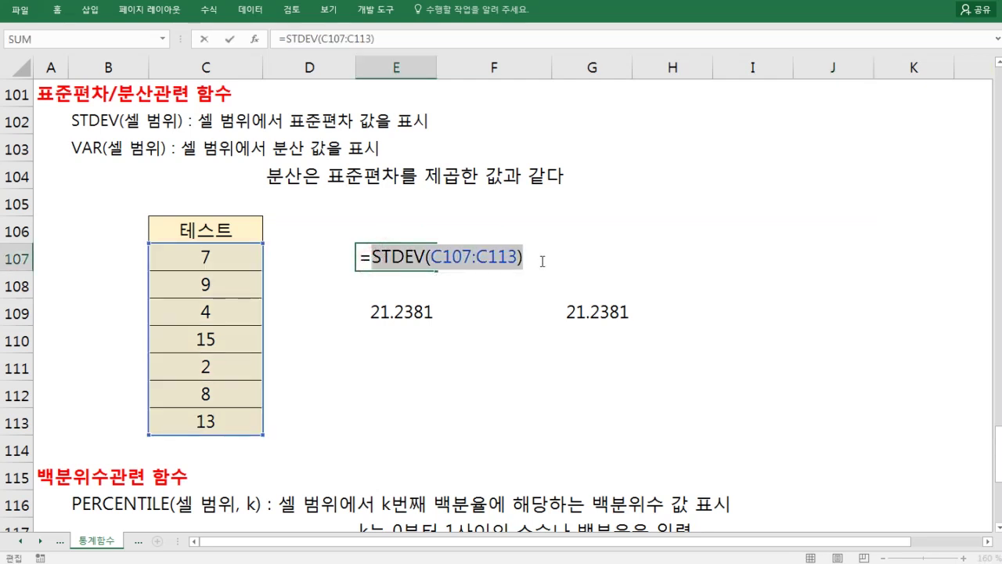
click(542, 261)
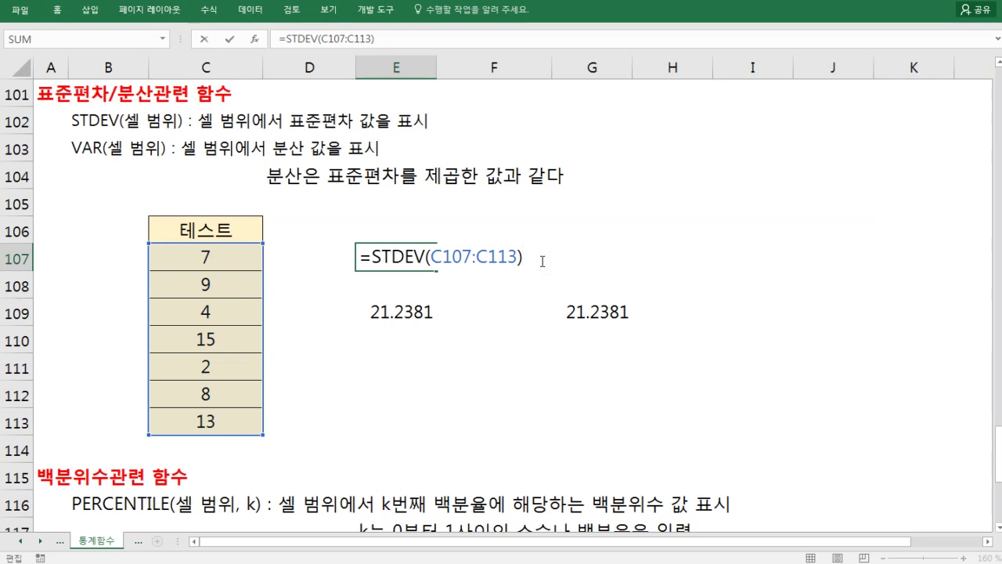
drag(531, 262, 432, 263)
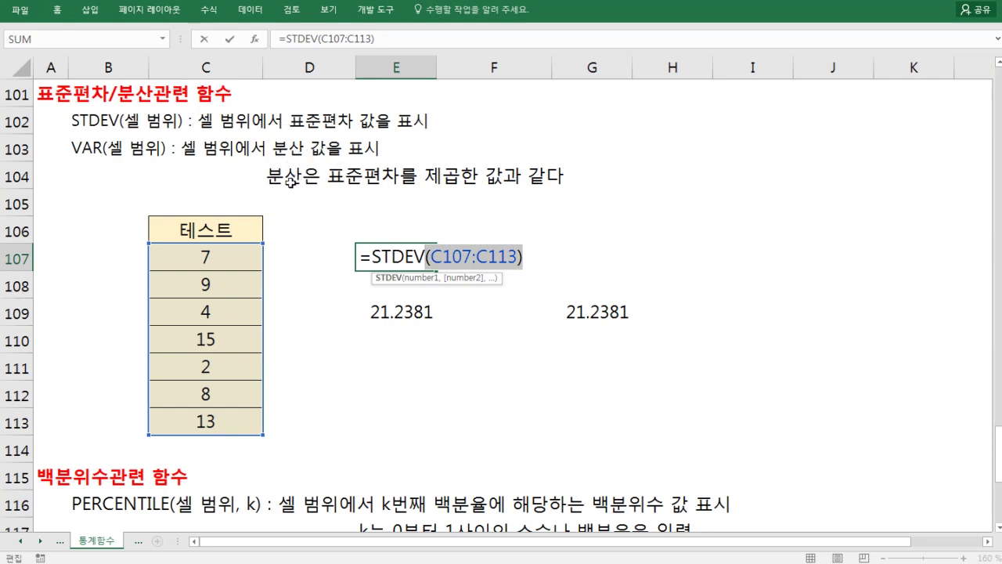
key(ctrl+Return)
- Increase the font size of the VAR description in B103 by one step
click(90, 151)
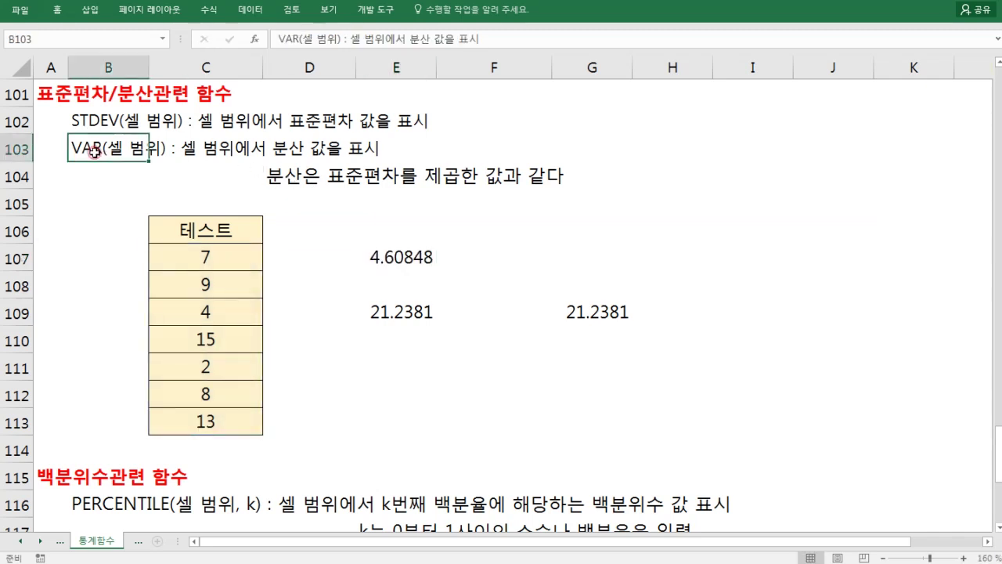
click(57, 11)
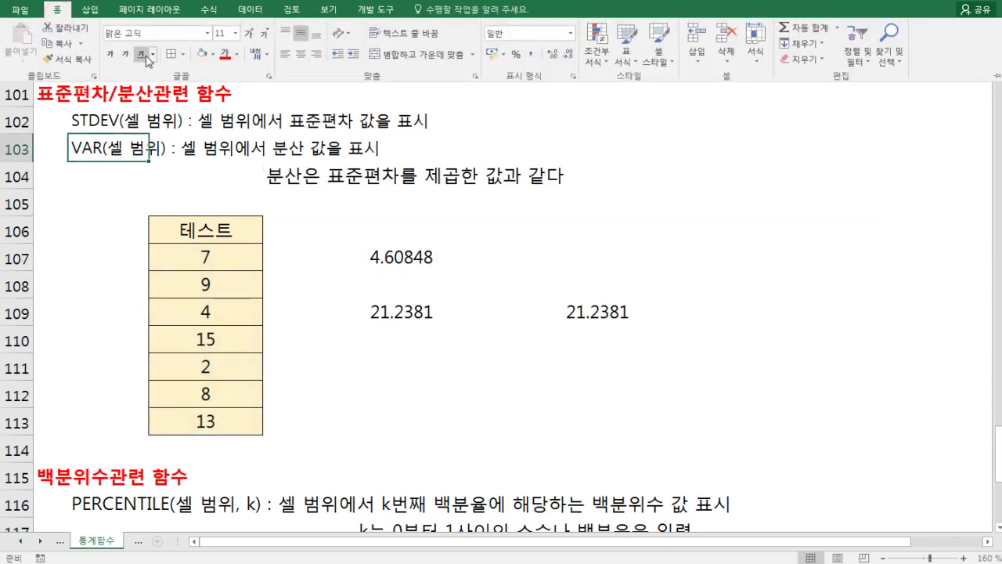
click(252, 35)
click(311, 175)
click(329, 204)
click(365, 170)
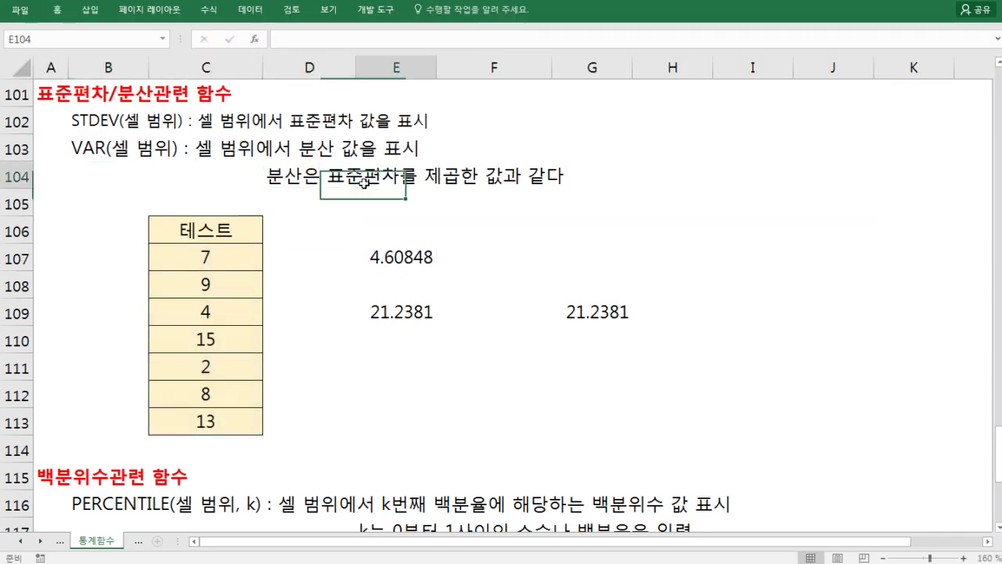
- Recheck the STDEV formula in E107, focusing on its C107:C113 argument
click(400, 253)
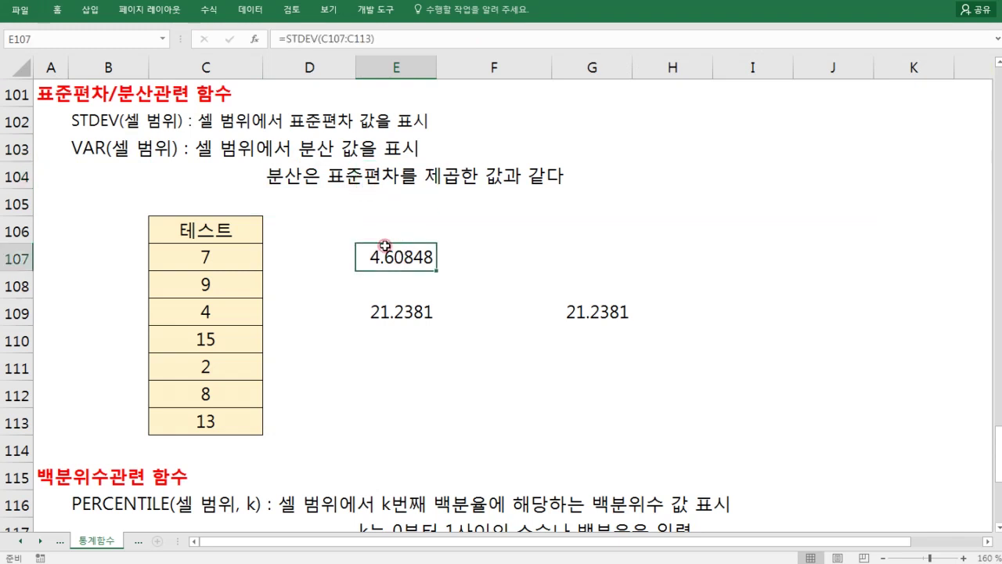
double_click(383, 249)
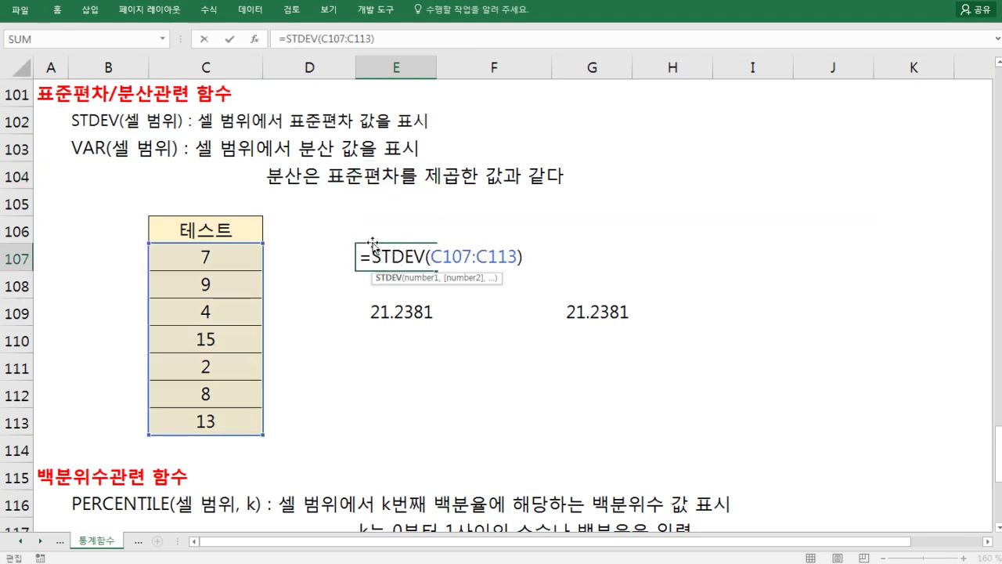
drag(429, 257, 518, 258)
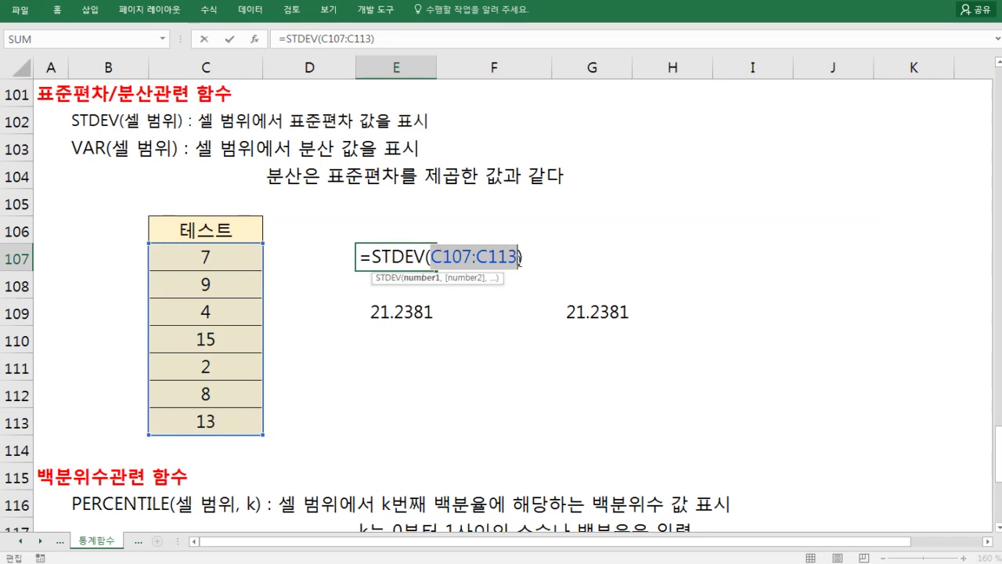
key(Escape)
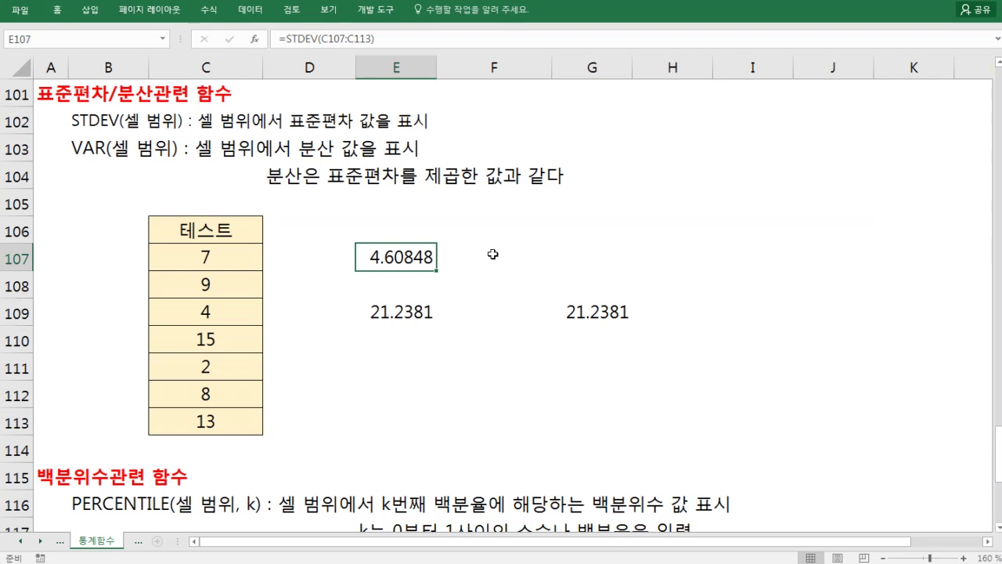
- Inspect the VAR formula in E109 and the range it references
click(416, 312)
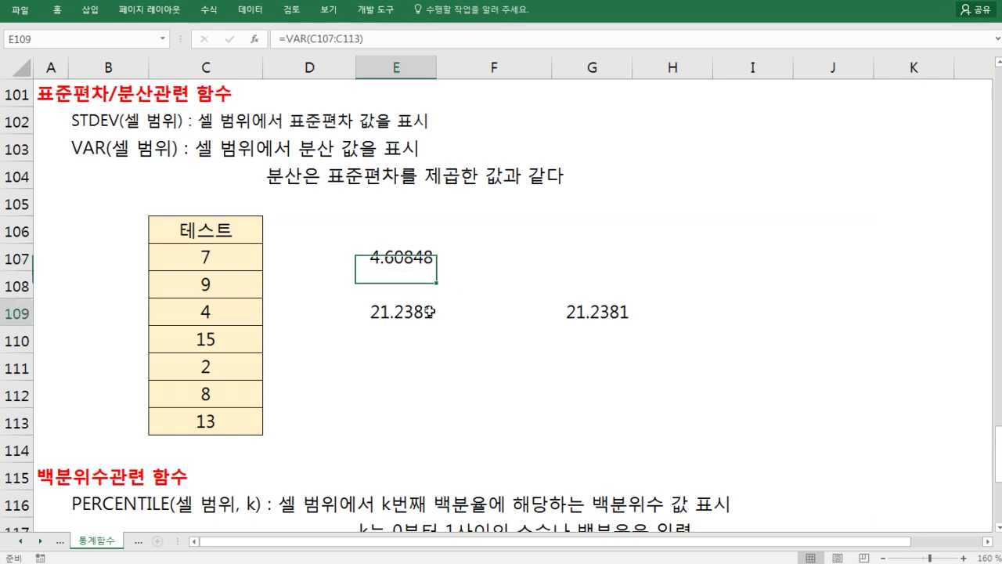
click(408, 269)
click(401, 314)
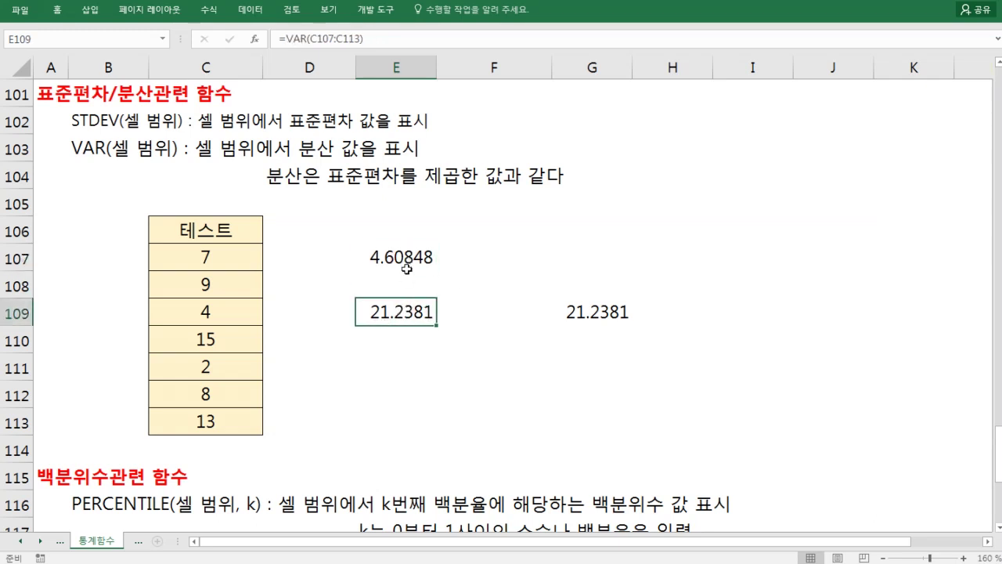
double_click(398, 313)
key(Escape)
double_click(398, 313)
key(Escape)
- Examine the E107*E107 formula in G109 and compare it with the STDEV cell E107 and the VAR cell E109
click(556, 313)
double_click(555, 313)
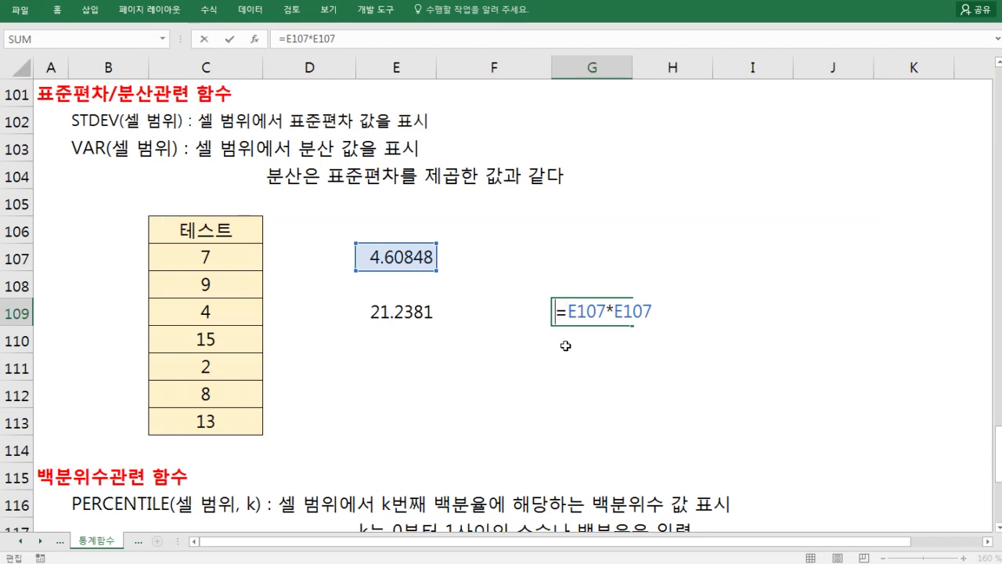
click(576, 339)
key(Escape)
click(421, 314)
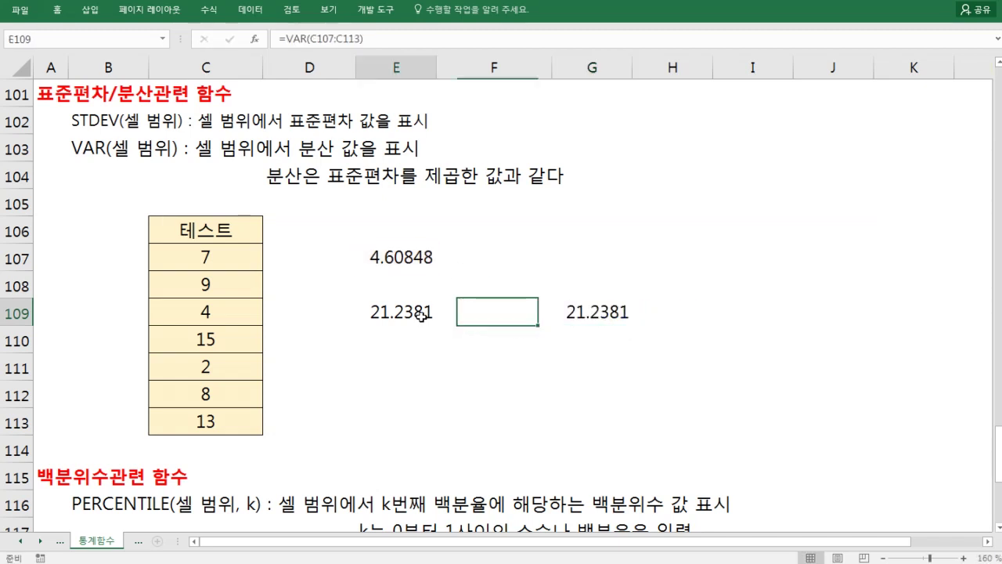
click(546, 318)
click(584, 311)
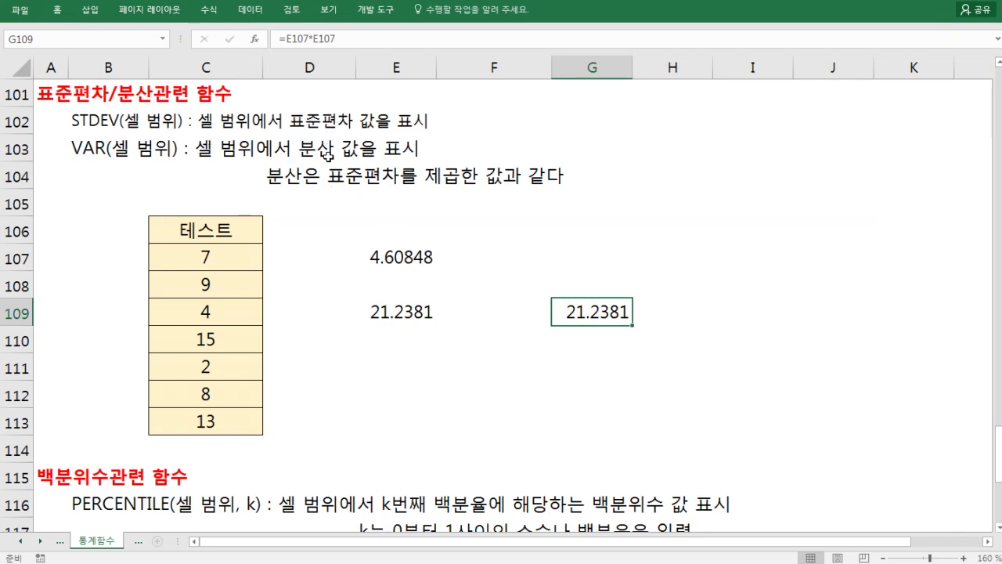
click(410, 264)
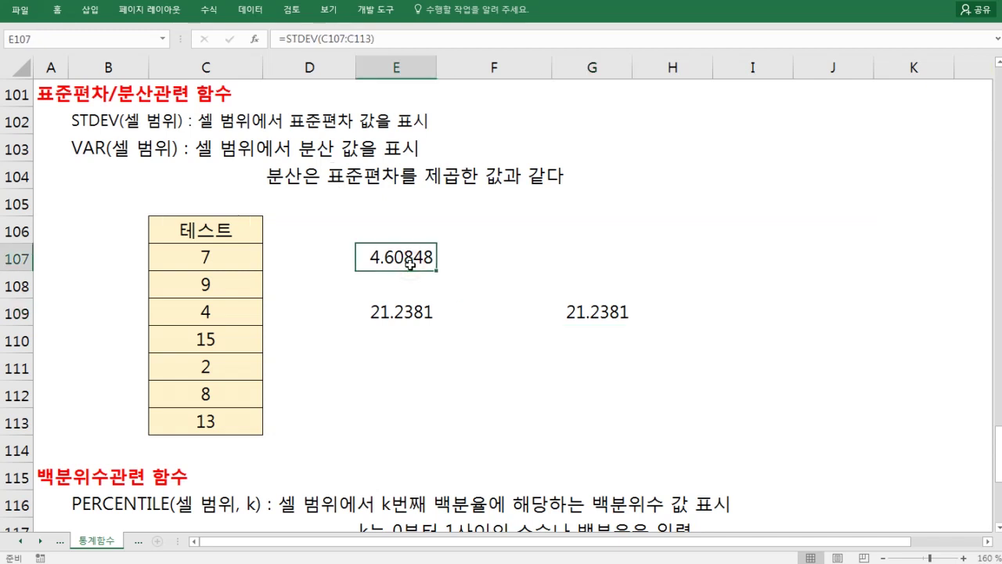
click(406, 311)
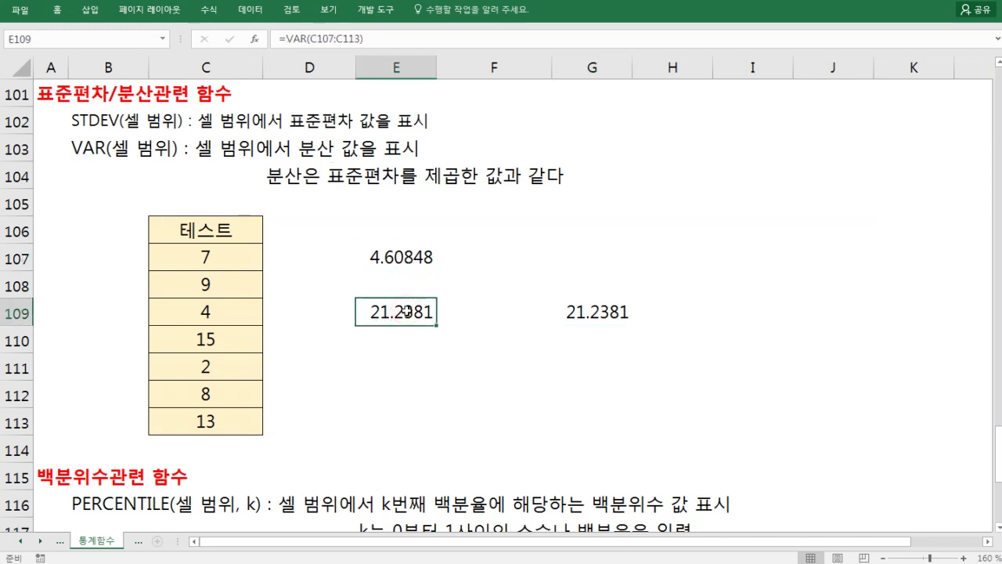
click(402, 257)
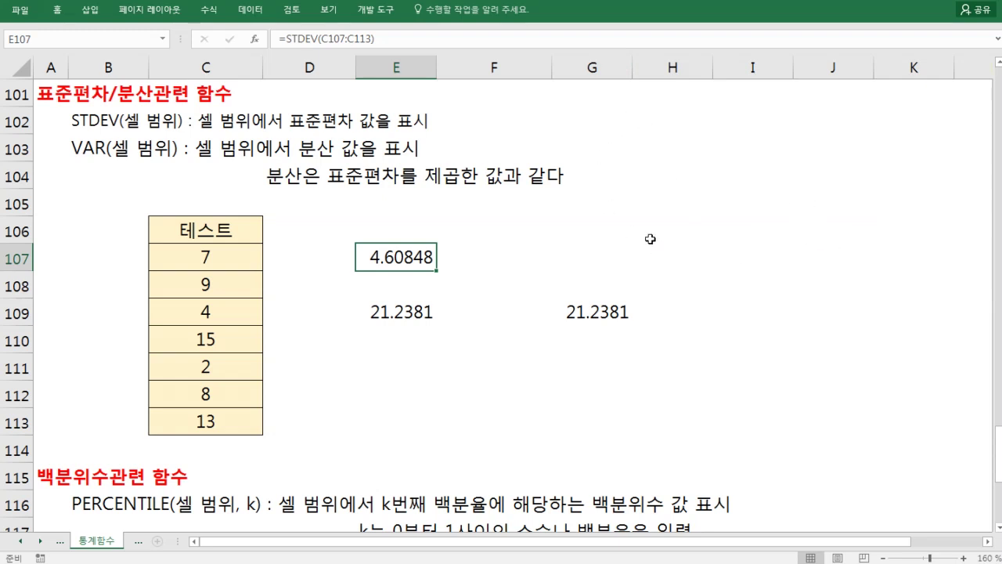
- Read the D104 note relating variance to squared standard deviation, then recheck E109 against the formula in G109
click(373, 285)
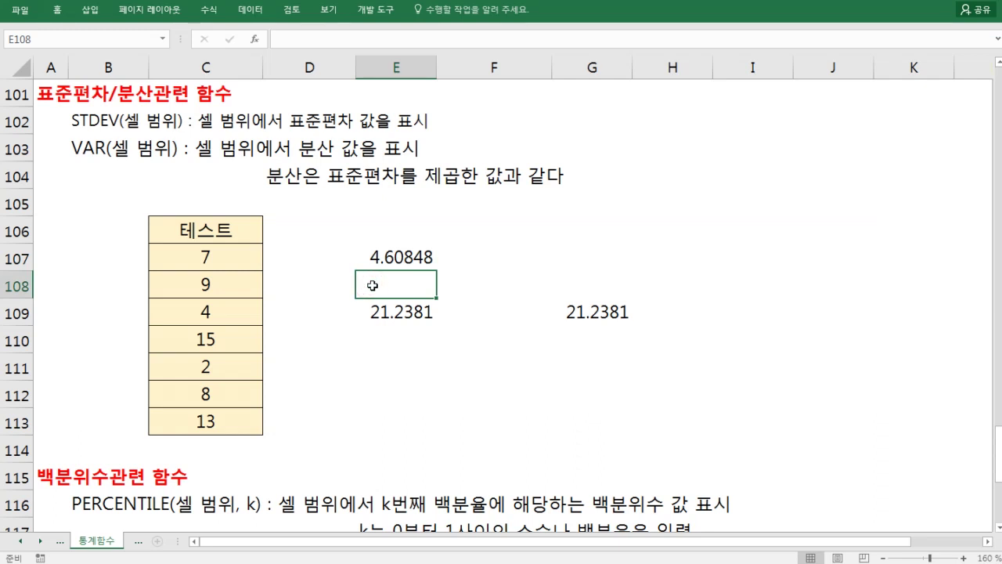
click(285, 173)
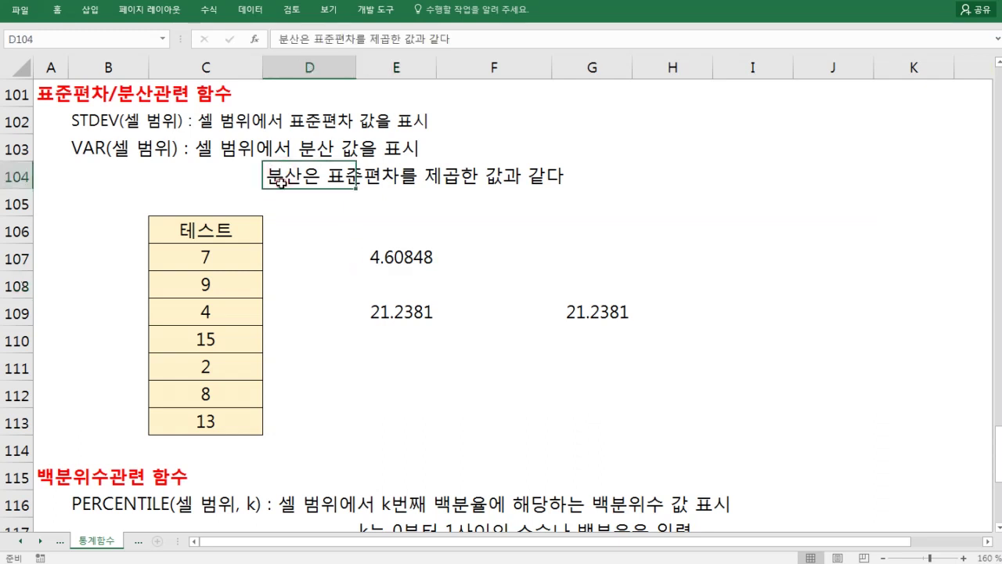
click(408, 179)
click(535, 272)
click(420, 311)
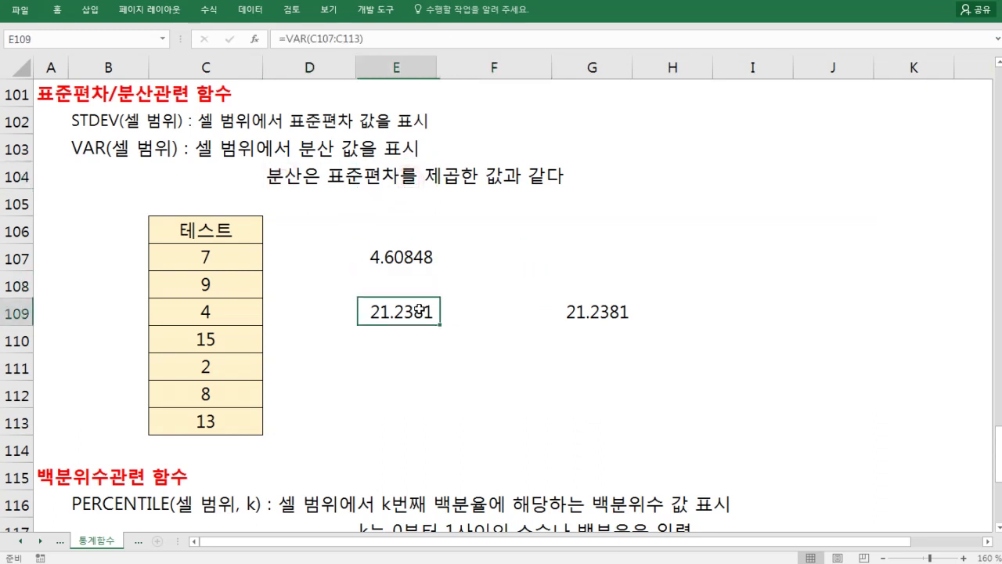
click(574, 309)
double_click(568, 311)
key(Escape)
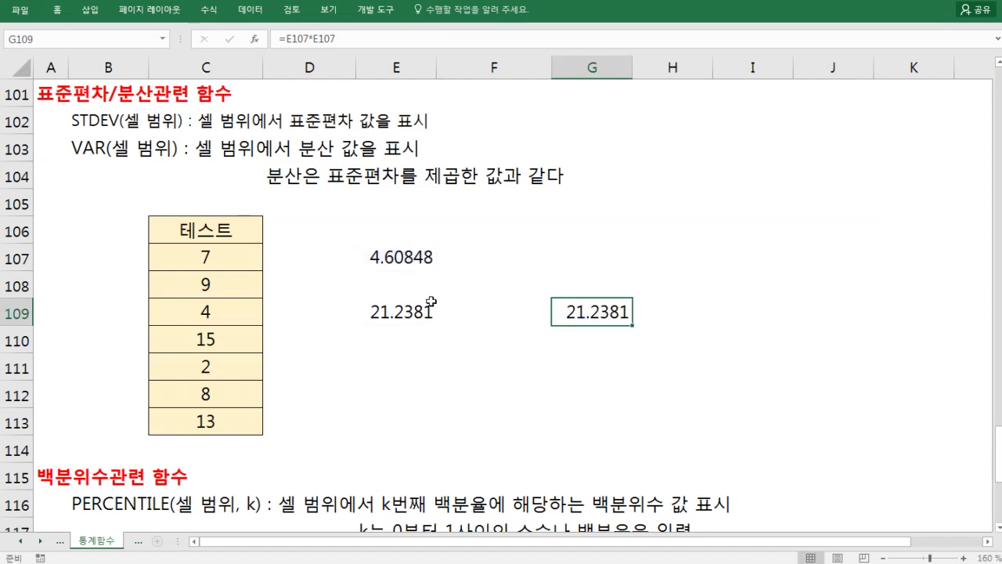
- In the 백분위수관련 함수 section, replace the k argument 0.2 of the PERCENTILE formula in E122 with 20%
scroll(395, 286, down, 3)
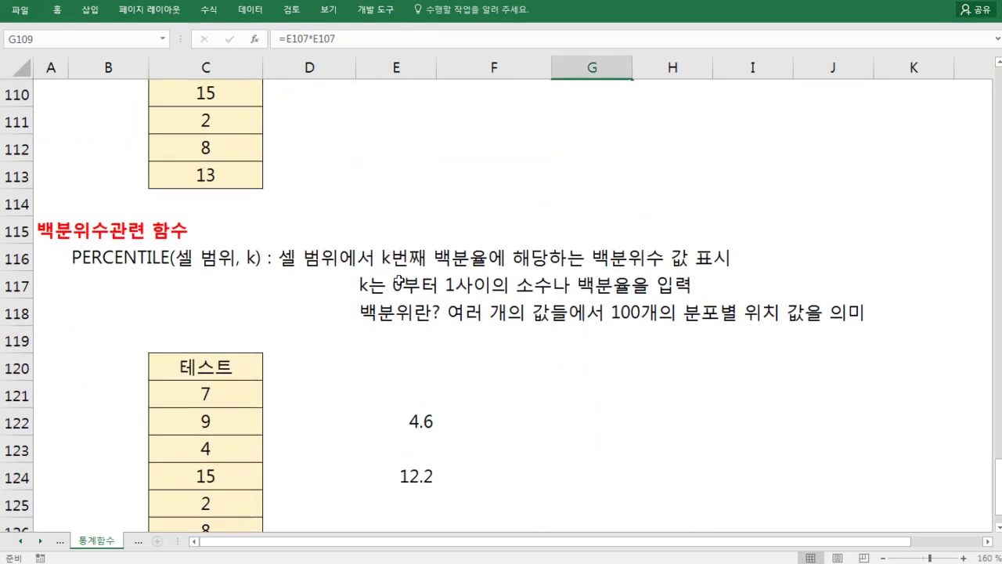
scroll(399, 281, down, 1)
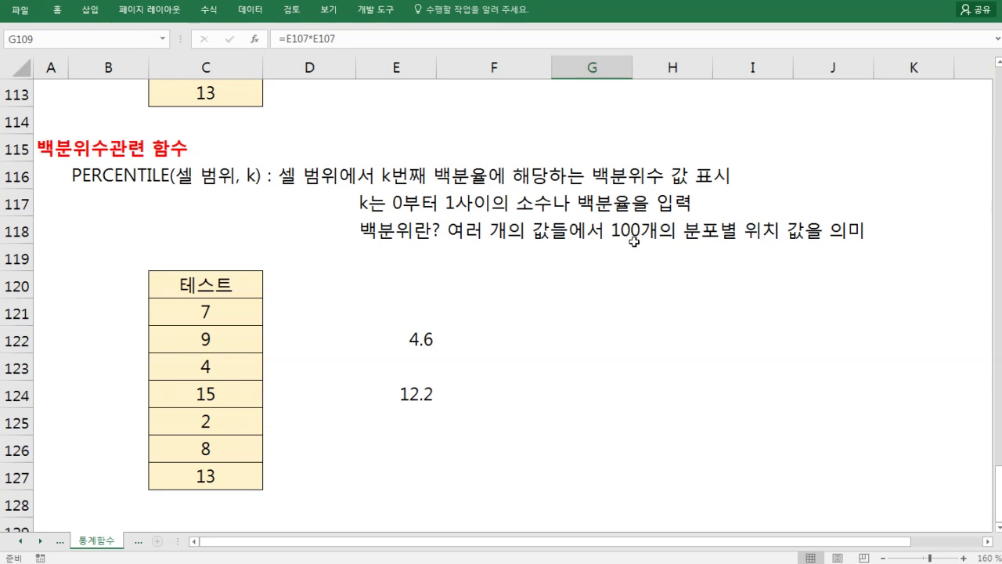
click(423, 338)
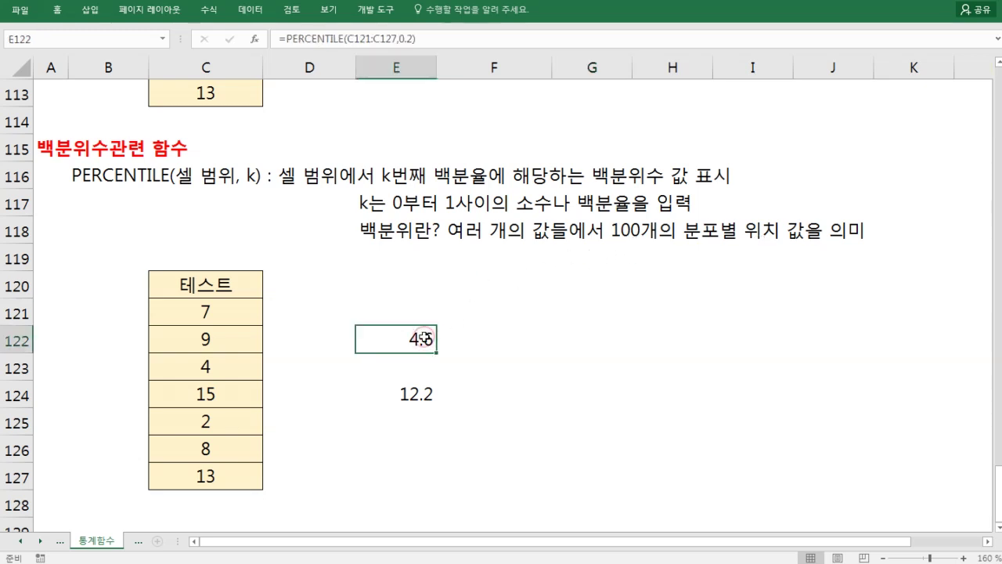
double_click(421, 339)
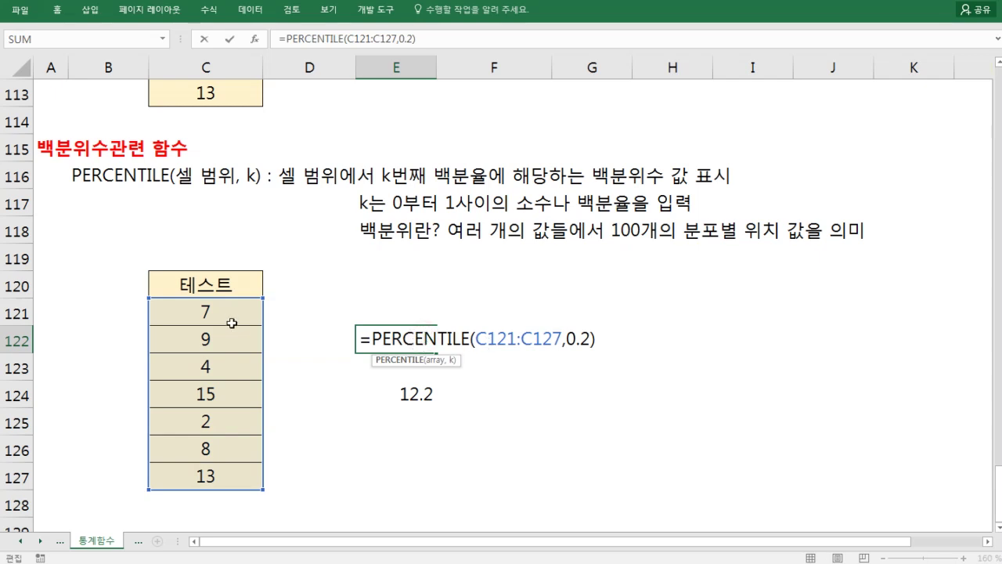
double_click(568, 338)
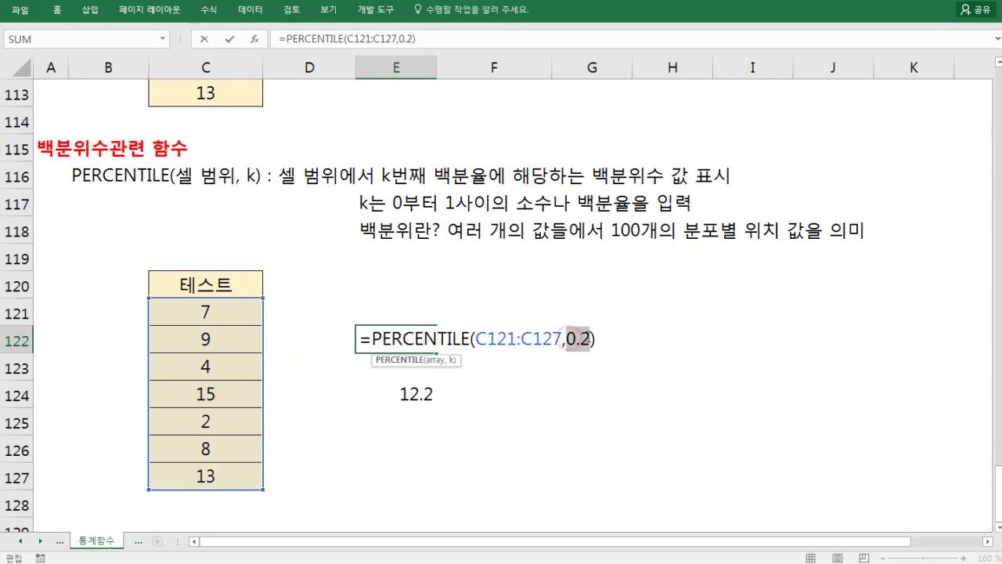
text(20%)
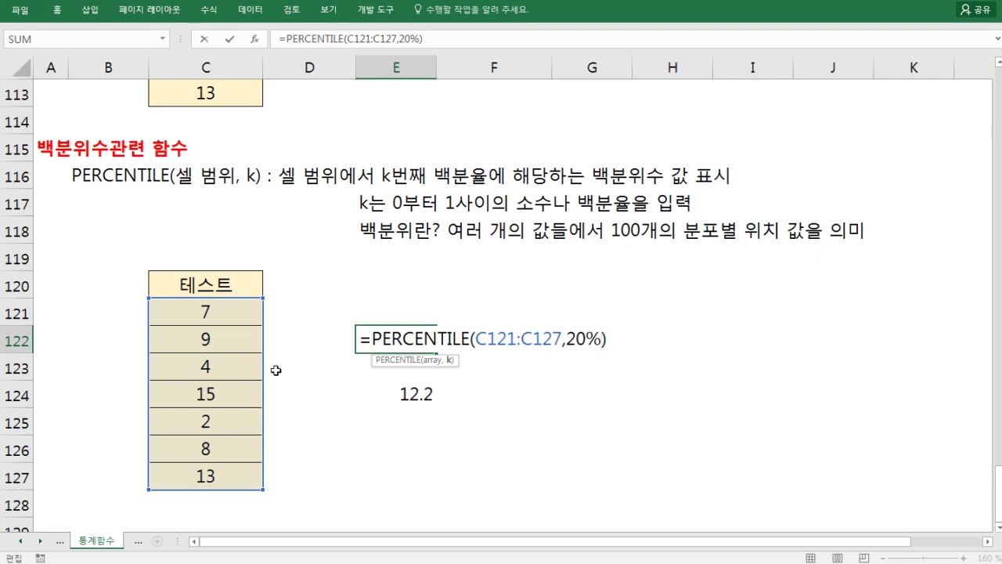
click(490, 395)
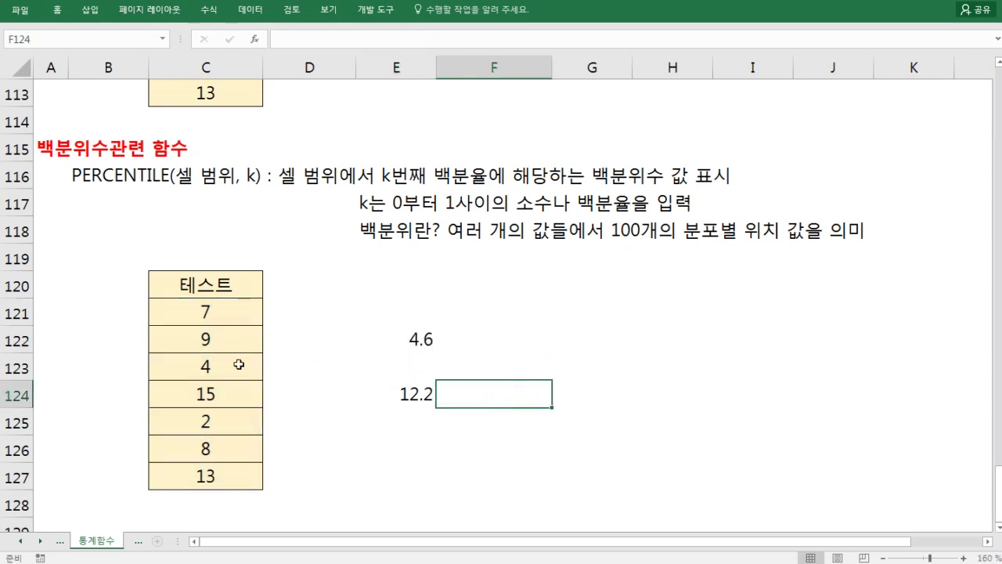
- Examine the lower 테스트 scores against the percentile cell E122, cancelling any accidental overwrite of cell data
click(228, 410)
ctrl+click(232, 470)
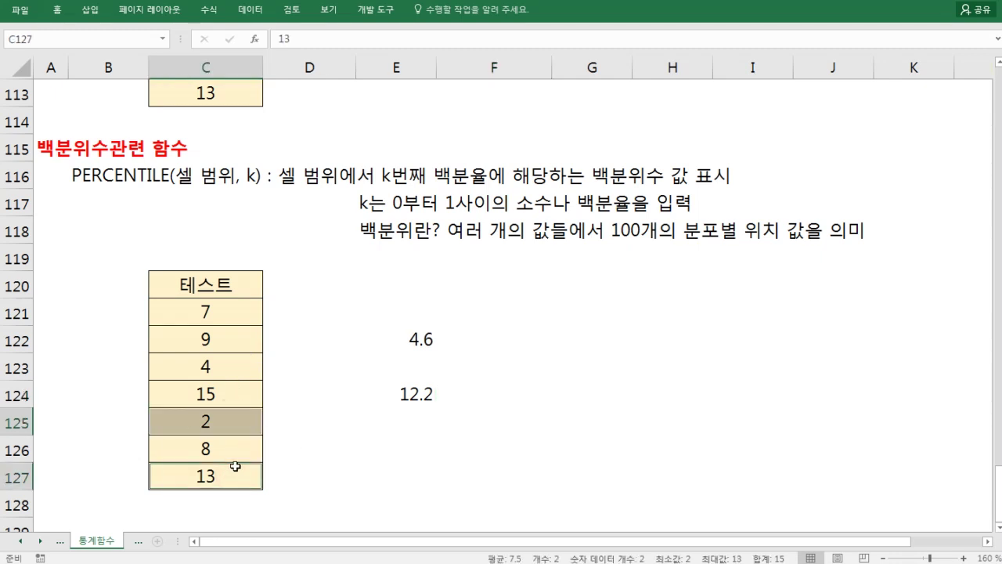
click(219, 395)
drag(223, 405, 222, 422)
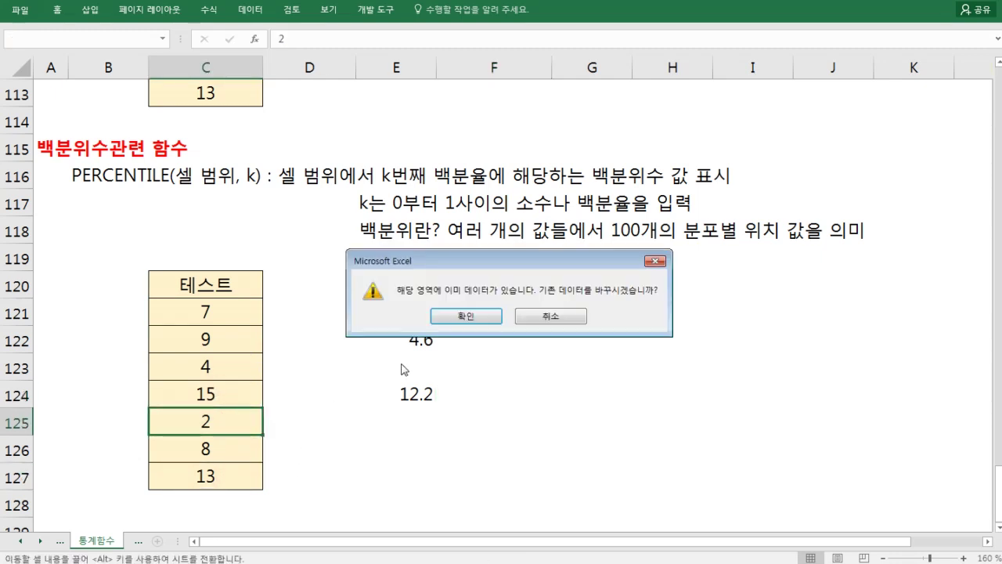
click(537, 316)
click(395, 361)
click(422, 338)
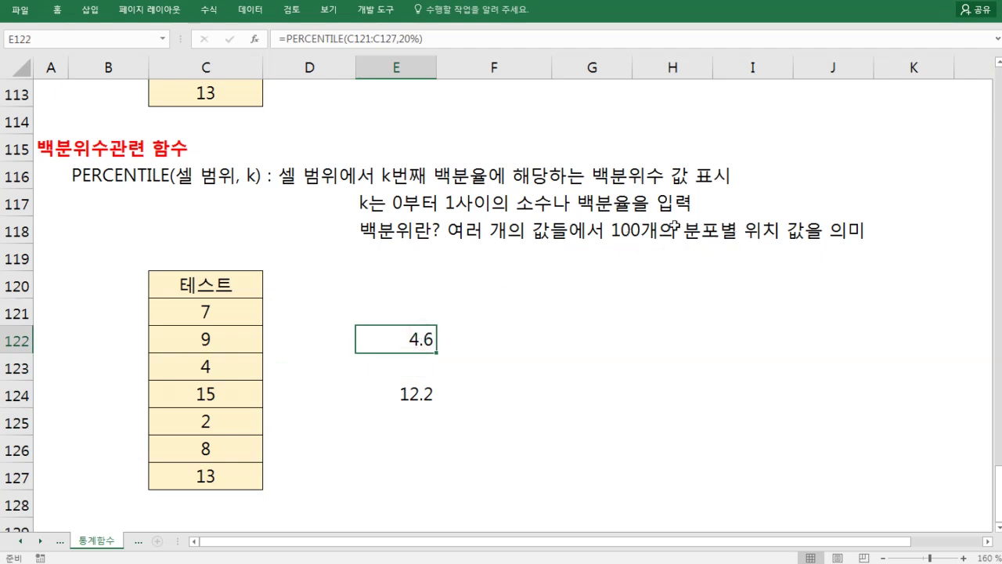
- Enter 80% as the k argument of the PERCENTILE formula in E124, and check it alongside E122
double_click(410, 394)
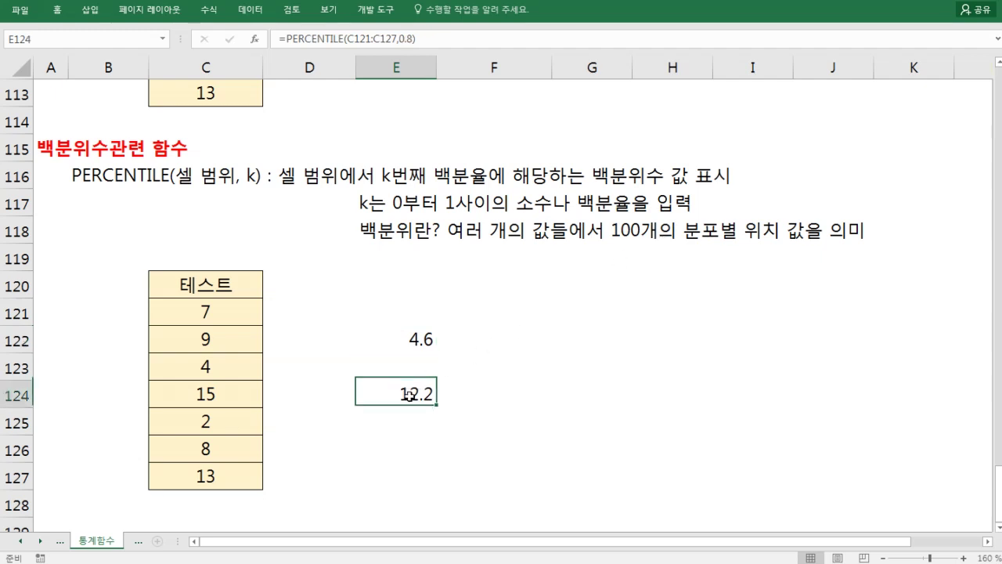
drag(563, 392, 601, 386)
text(80)
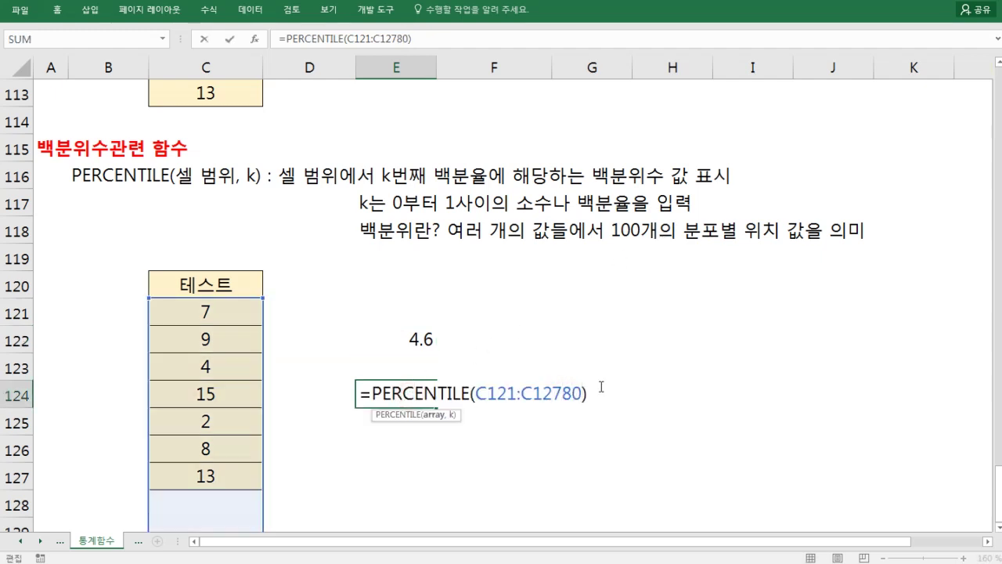
text(%)
key(BackSpace)
text(,80%)
key(Return)
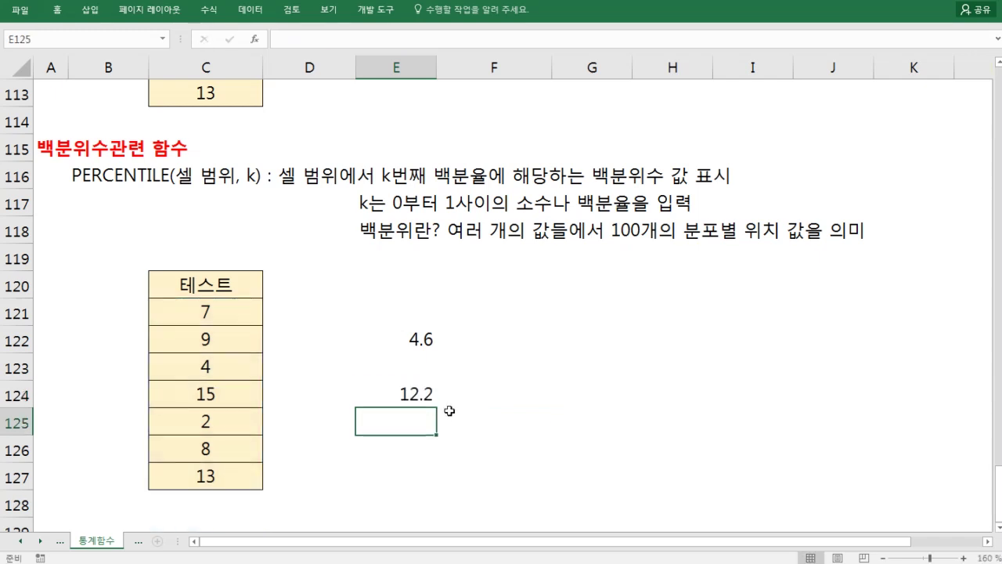
click(426, 397)
click(437, 344)
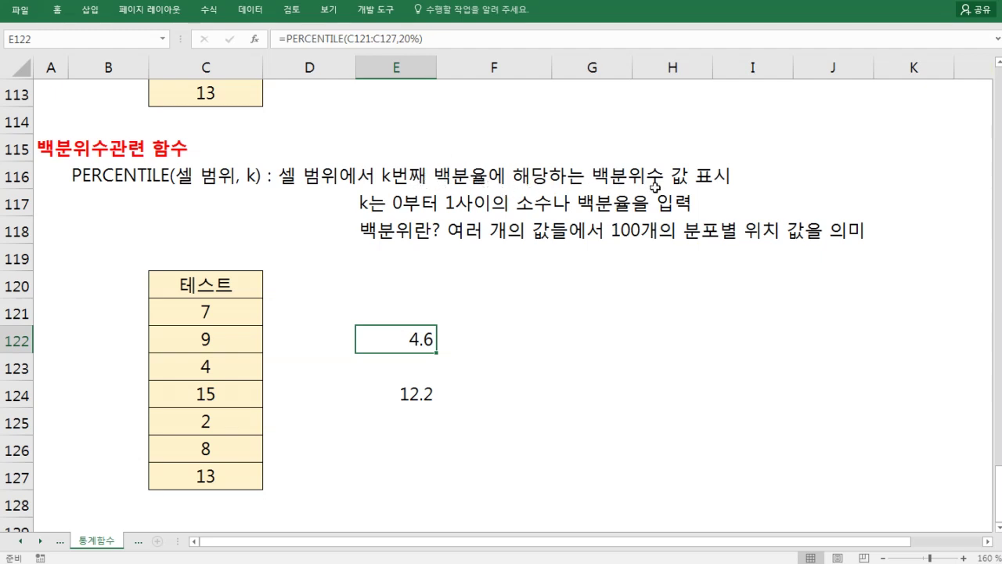
- Correct the cell range in the E124 PERCENTILE formula to C121:C127, keeping 80% as k
double_click(411, 398)
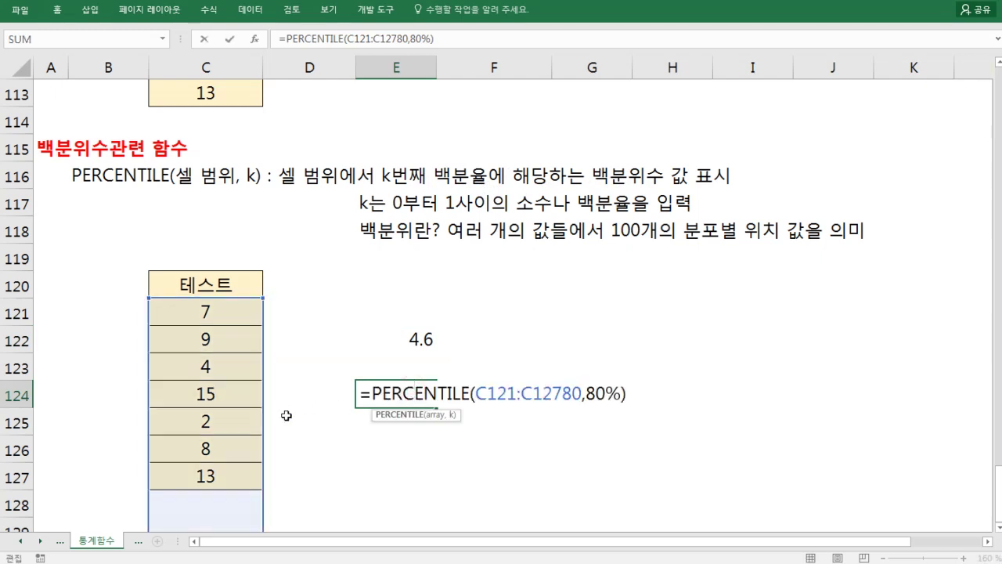
drag(475, 393, 547, 393)
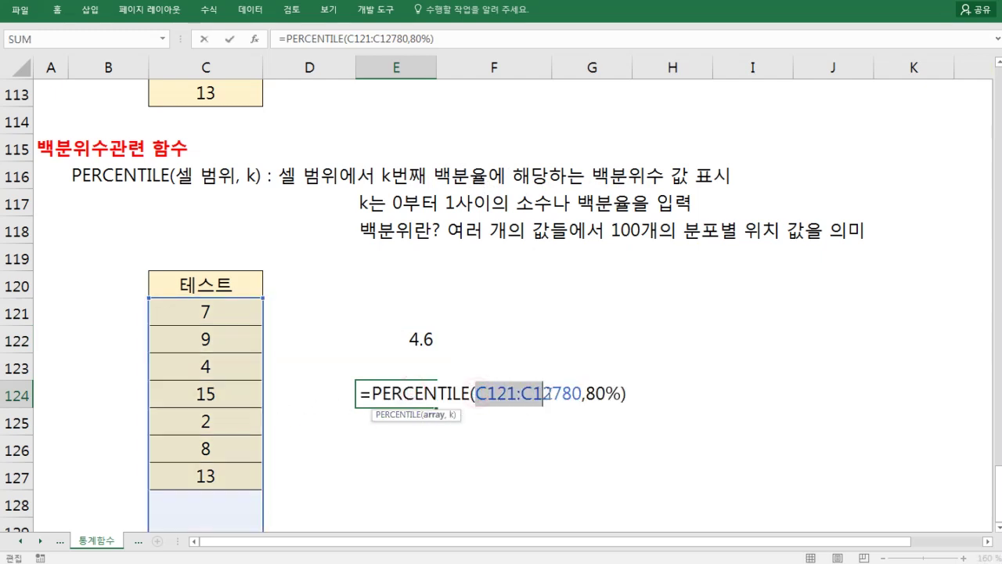
click(553, 393)
click(562, 393)
key(Delete)
key(Delete)
key(Delete)
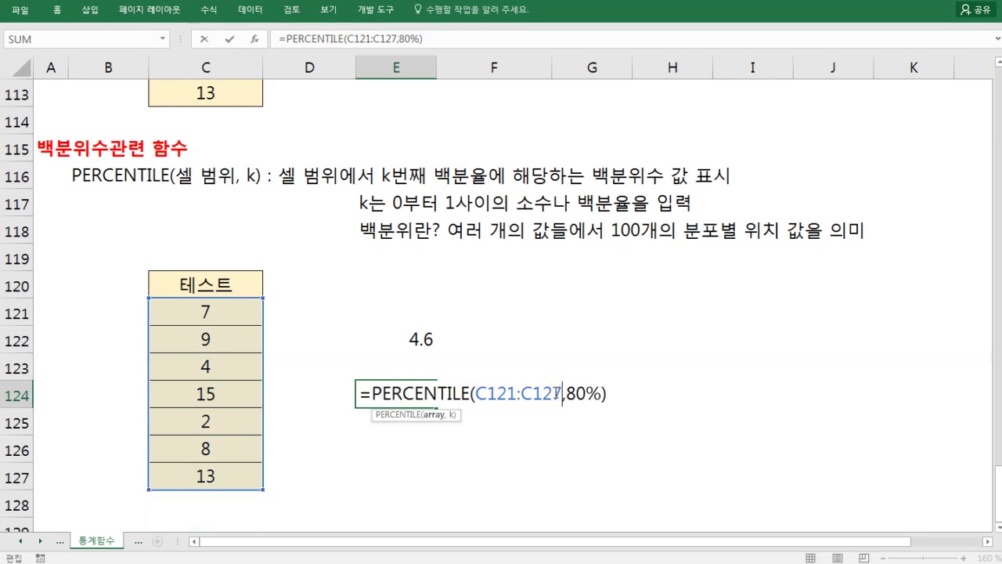
text(,)
key(Return)
click(430, 393)
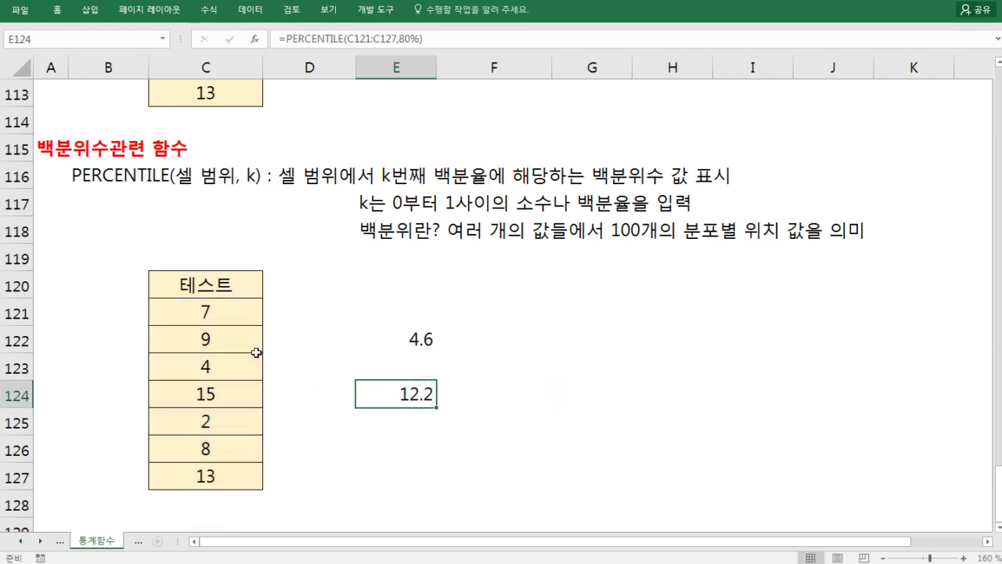
- Review the 테스트 scores in C121:C127 and compare the 20% PERCENTILE formula in E122 with the 80% formula in E124
click(226, 323)
drag(225, 322, 212, 477)
drag(235, 422, 235, 394)
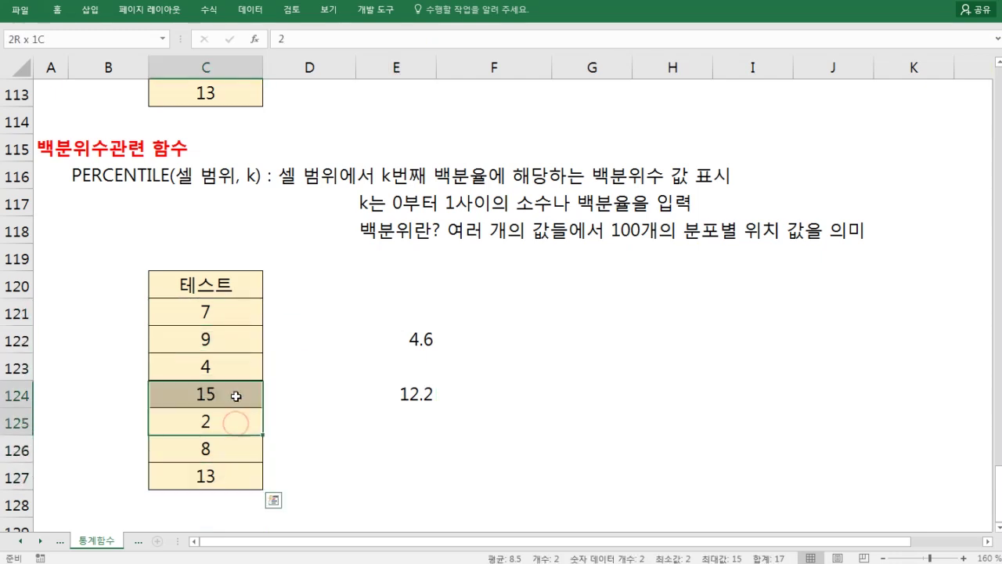
click(401, 399)
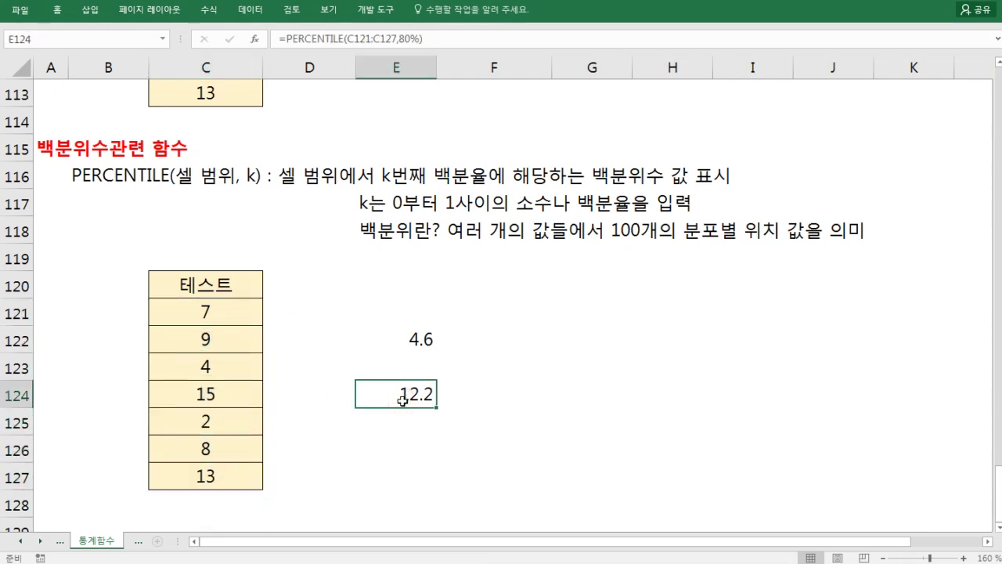
double_click(420, 339)
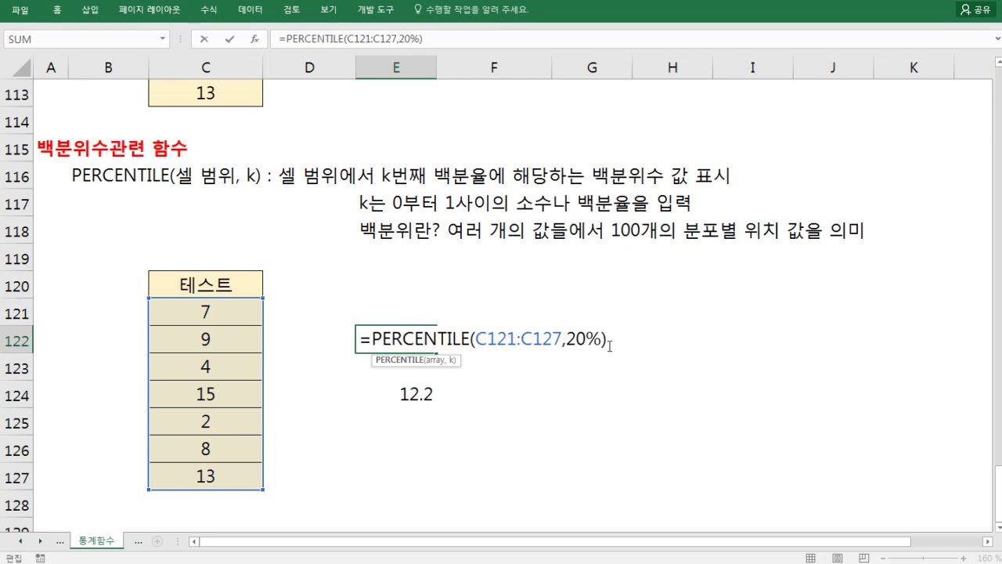
key(Escape)
click(409, 395)
click(409, 338)
click(410, 398)
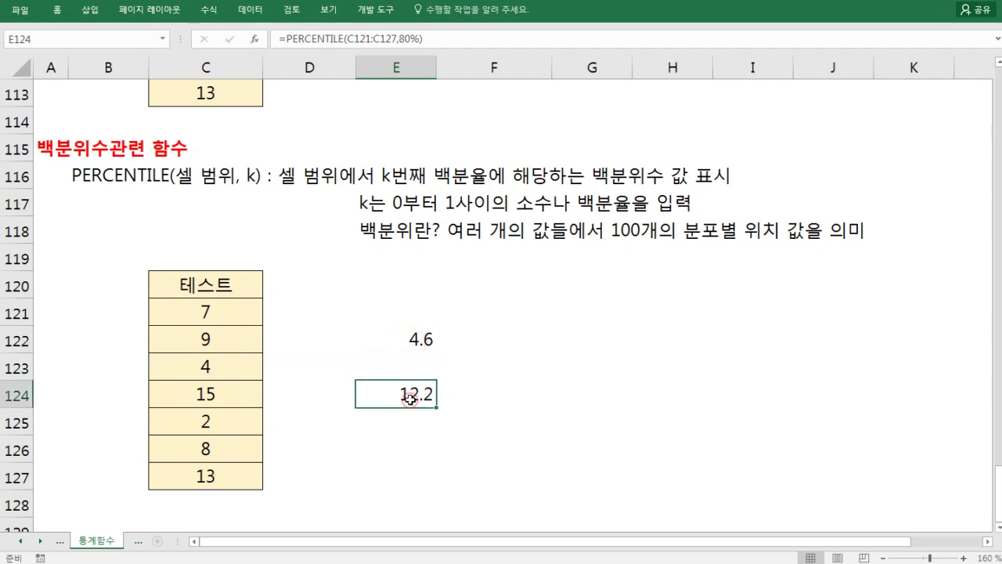
click(509, 389)
click(512, 343)
click(505, 396)
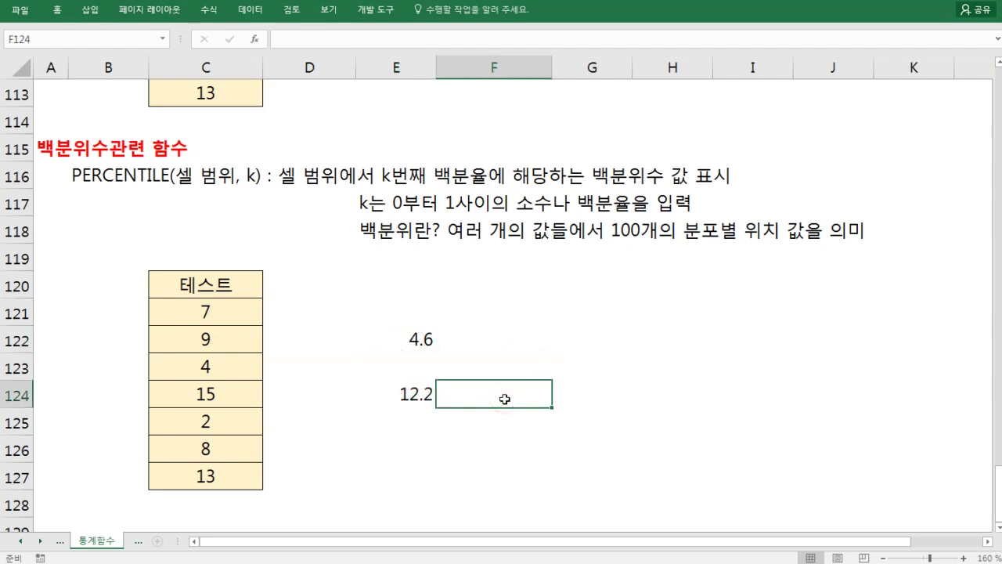
click(482, 441)
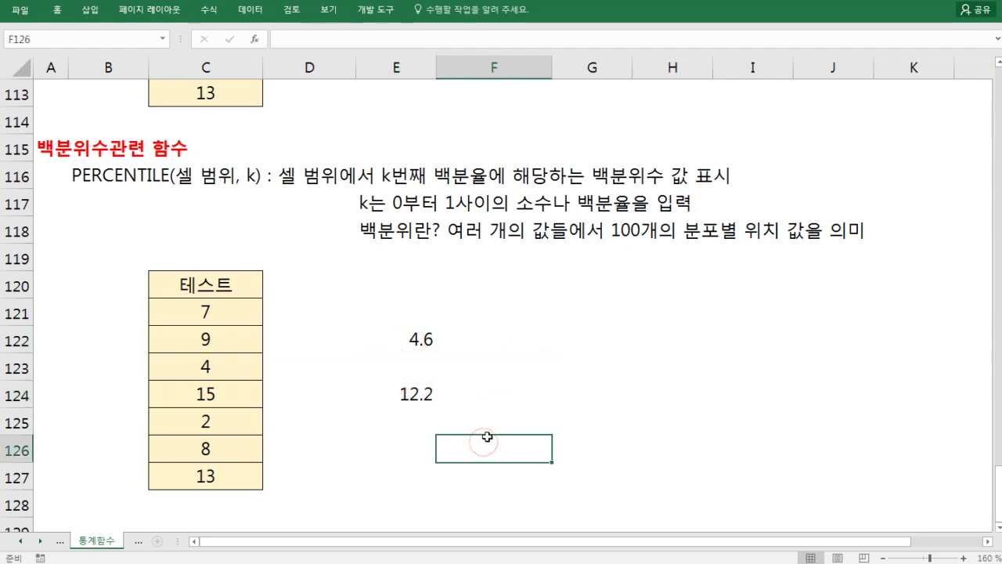
click(497, 420)
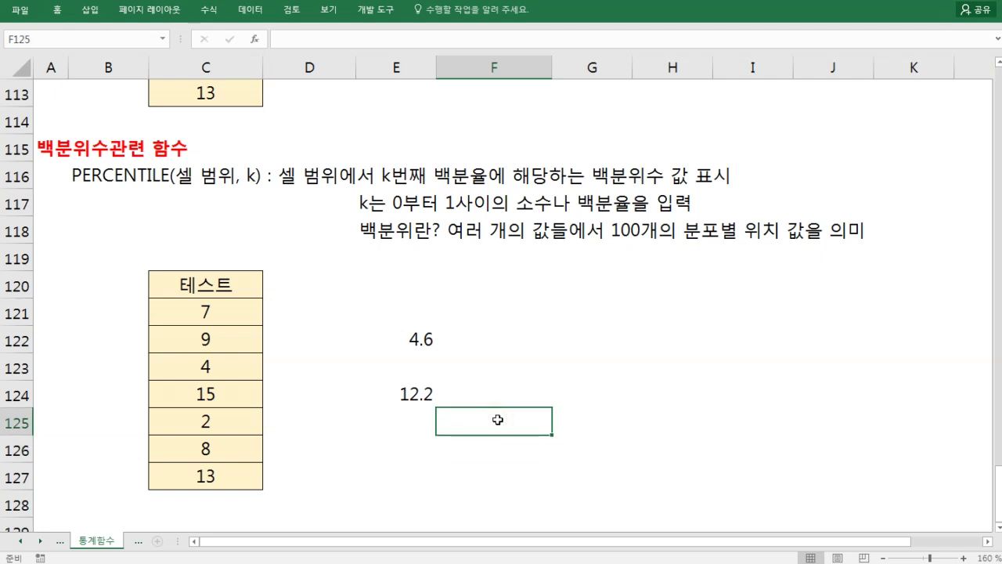